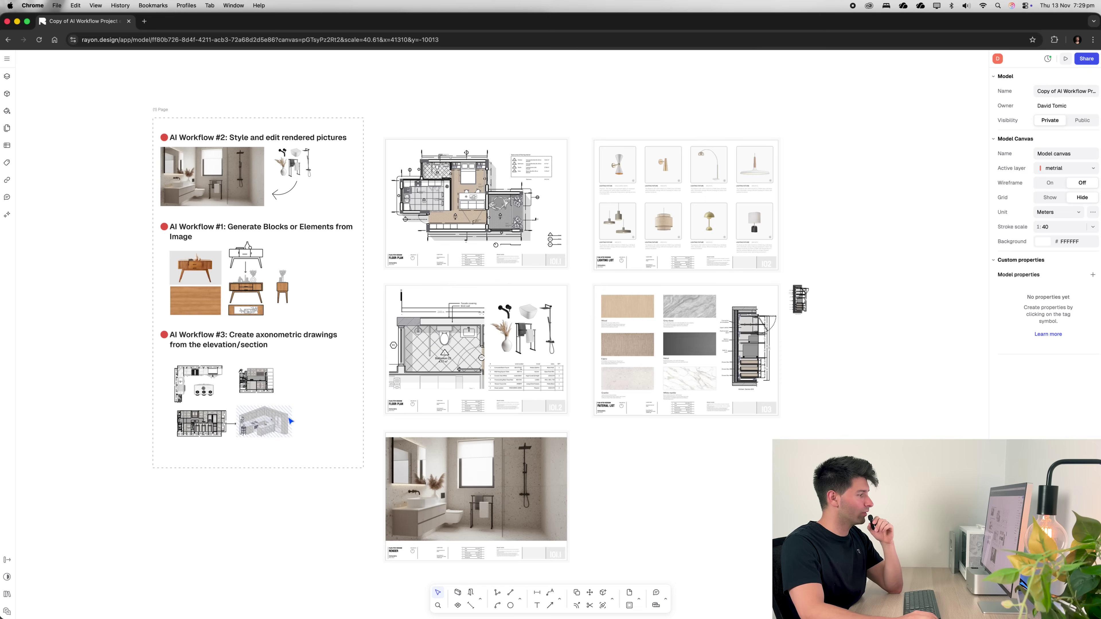
- Open the Rayon AI assistant, accept its privacy policy and go to its prompt field
{"action": "scroll", "coordinate": [312, 420], "scroll_direction": "down", "scroll_amount": 1, "text": "ctrl"}
{"action": "scroll", "coordinate": [312, 420], "scroll_direction": "left", "scroll_amount": 2}
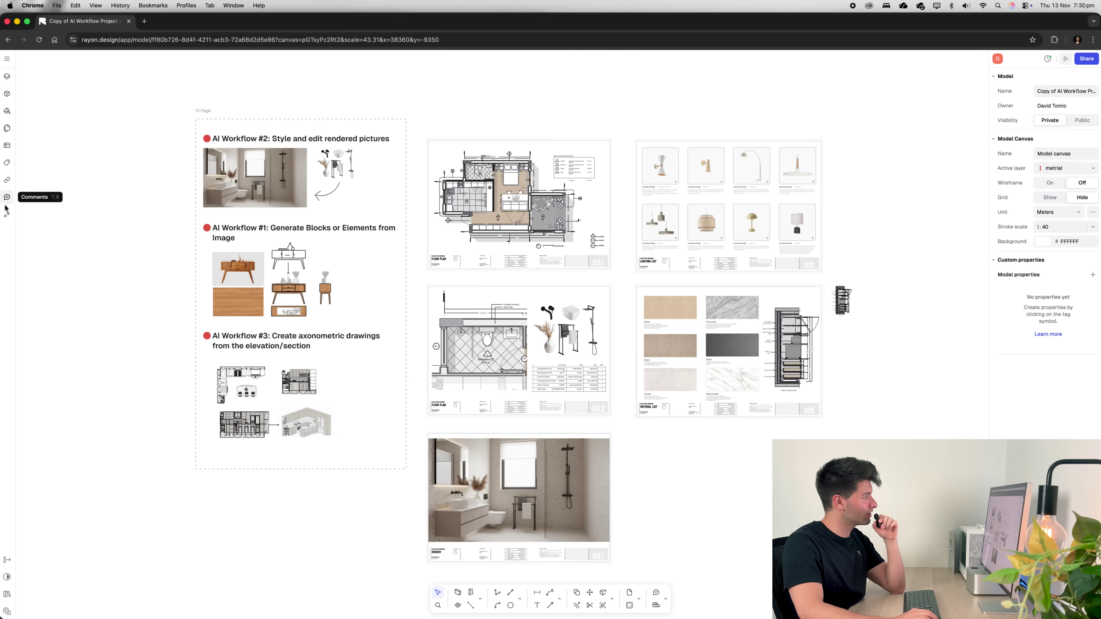
{"action": "left_click", "coordinate": [7, 216]}
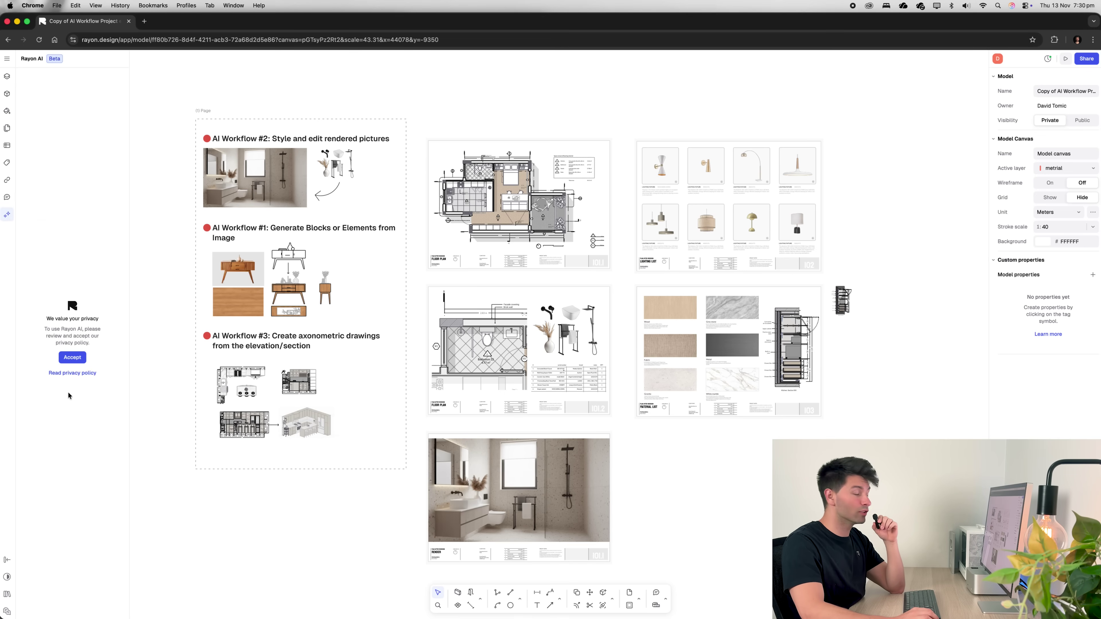
{"action": "left_click", "coordinate": [80, 358]}
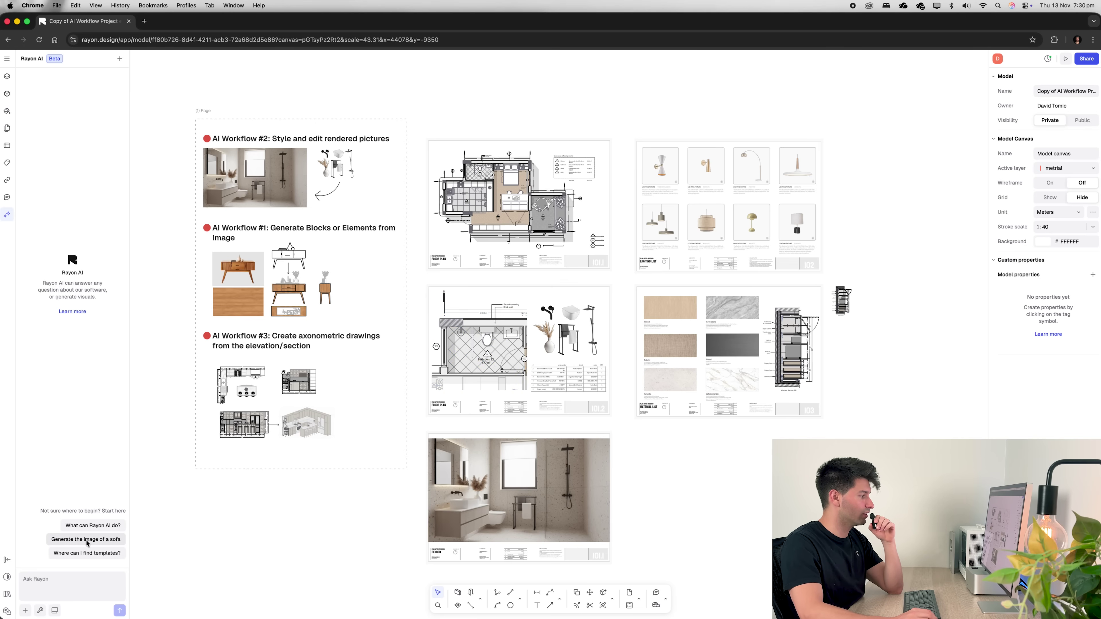
{"action": "left_click", "coordinate": [105, 581]}
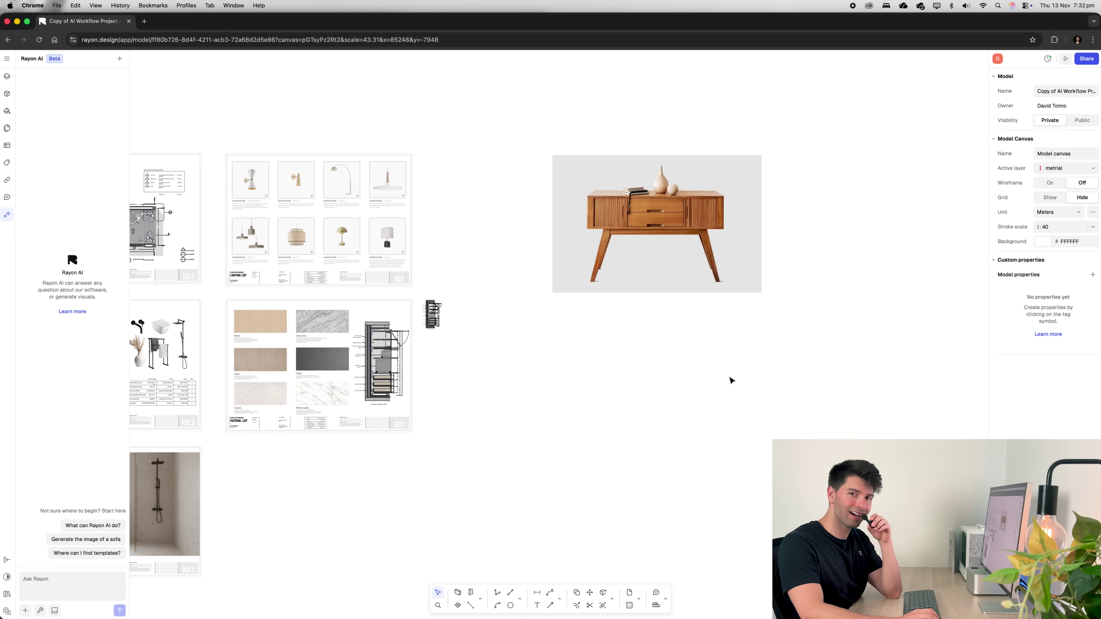
- Generate blocks from the wooden sideboard photo on the canvas
{"action": "scroll", "coordinate": [794, 225], "scroll_direction": "up", "scroll_amount": 3}
{"action": "scroll", "coordinate": [779, 346], "scroll_direction": "up", "scroll_amount": 3}
{"action": "scroll", "coordinate": [780, 348], "scroll_direction": "up", "scroll_amount": 3, "text": "ctrl"}
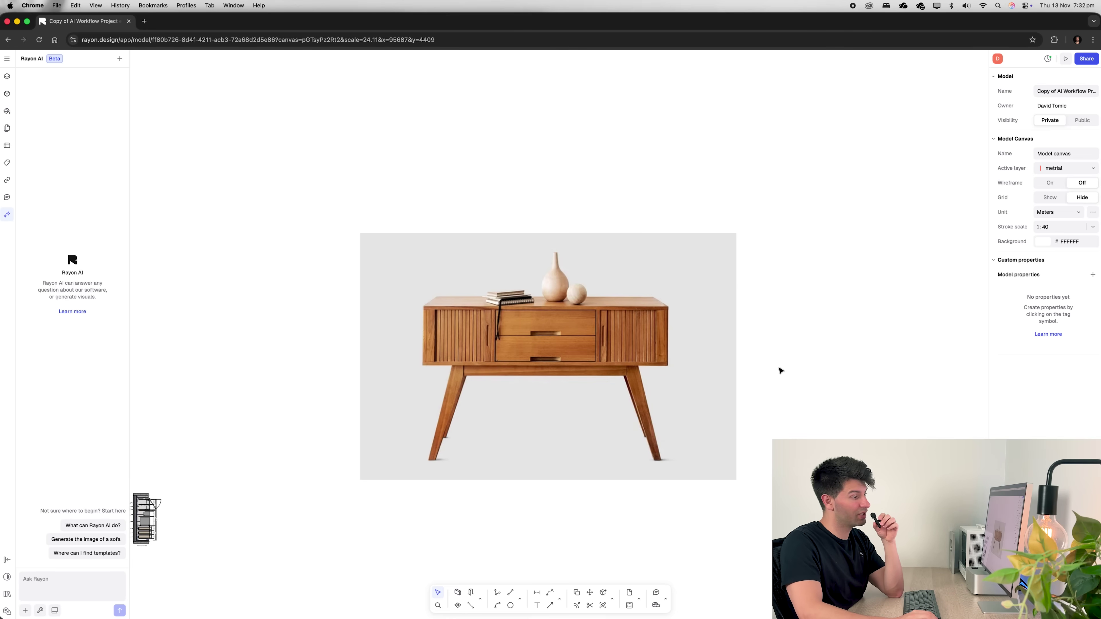
{"action": "left_click", "coordinate": [711, 385]}
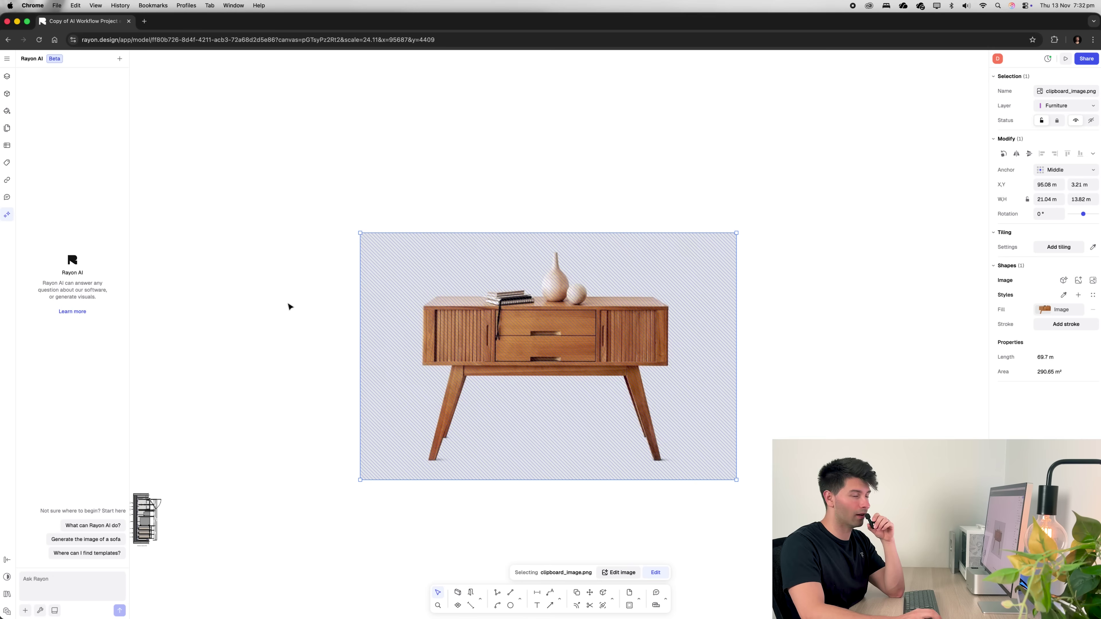
{"action": "left_click", "coordinate": [1065, 282]}
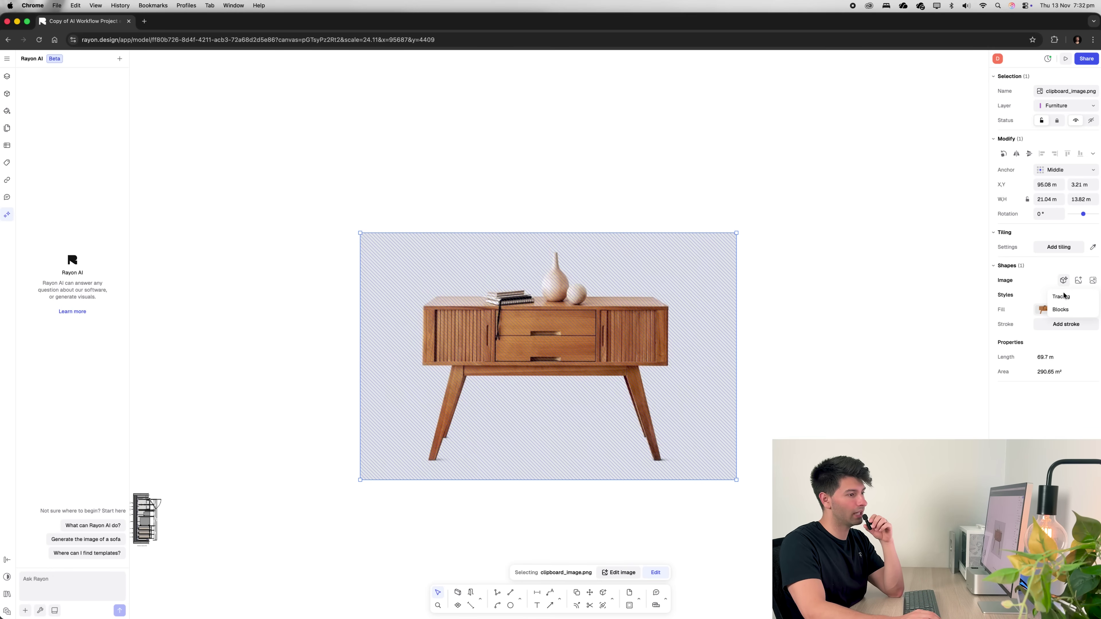
{"action": "left_click", "coordinate": [1069, 309]}
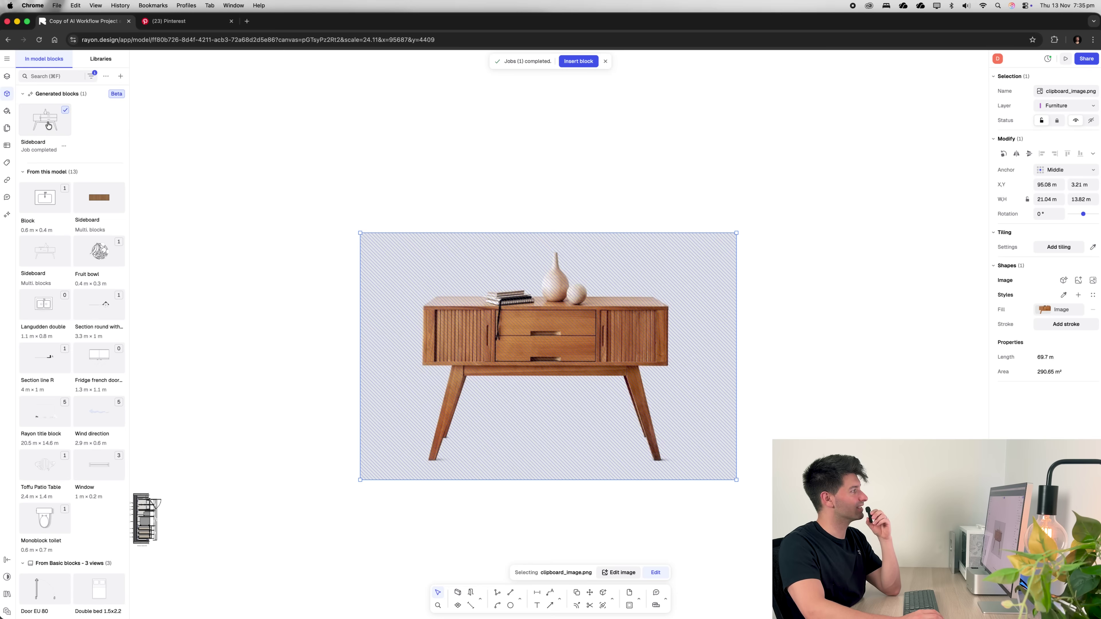
- Insert the generated Sideboard block's views near the photo and move the small top view above the photo
{"action": "left_click", "coordinate": [45, 123]}
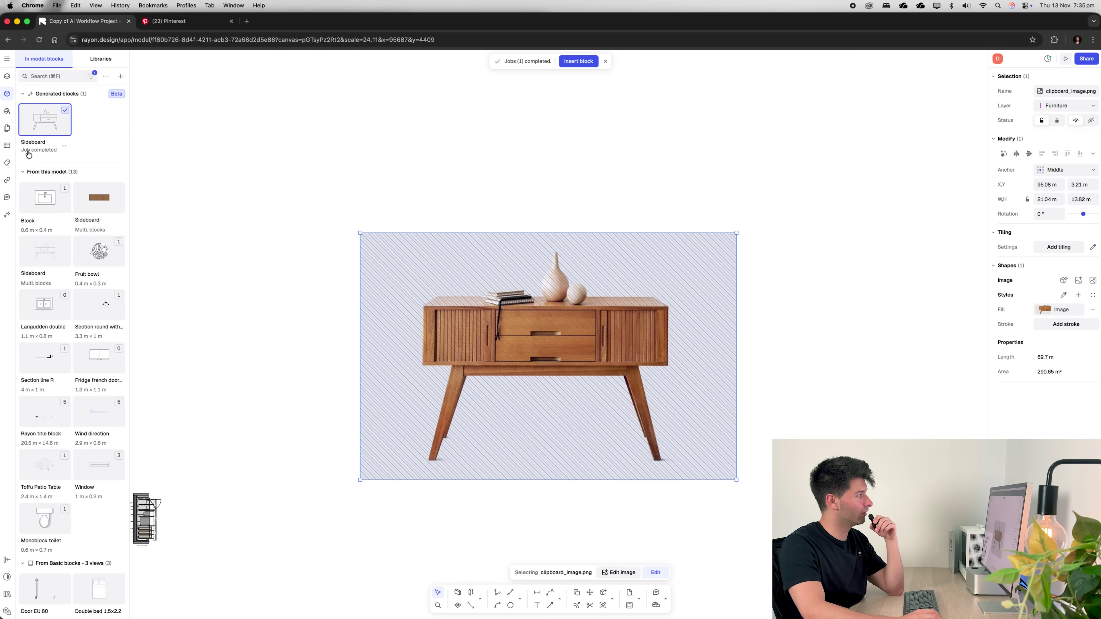
{"action": "left_click", "coordinate": [49, 126]}
{"action": "left_click", "coordinate": [644, 176]}
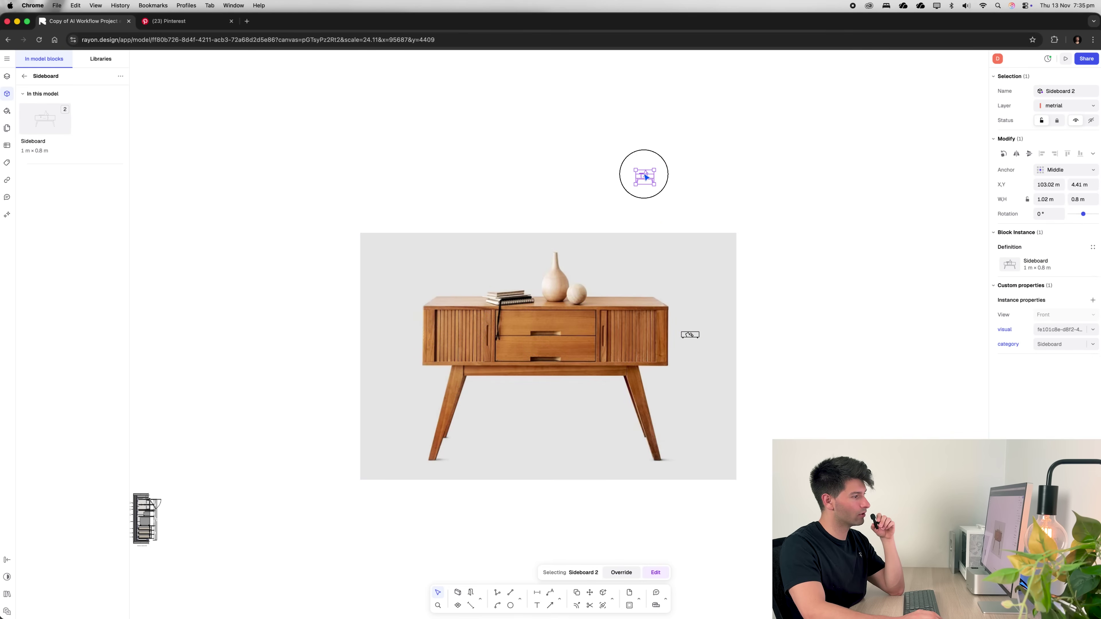
{"action": "left_click_drag", "start_coordinate": [690, 334], "coordinate": [575, 166]}
{"action": "left_click", "coordinate": [641, 192]}
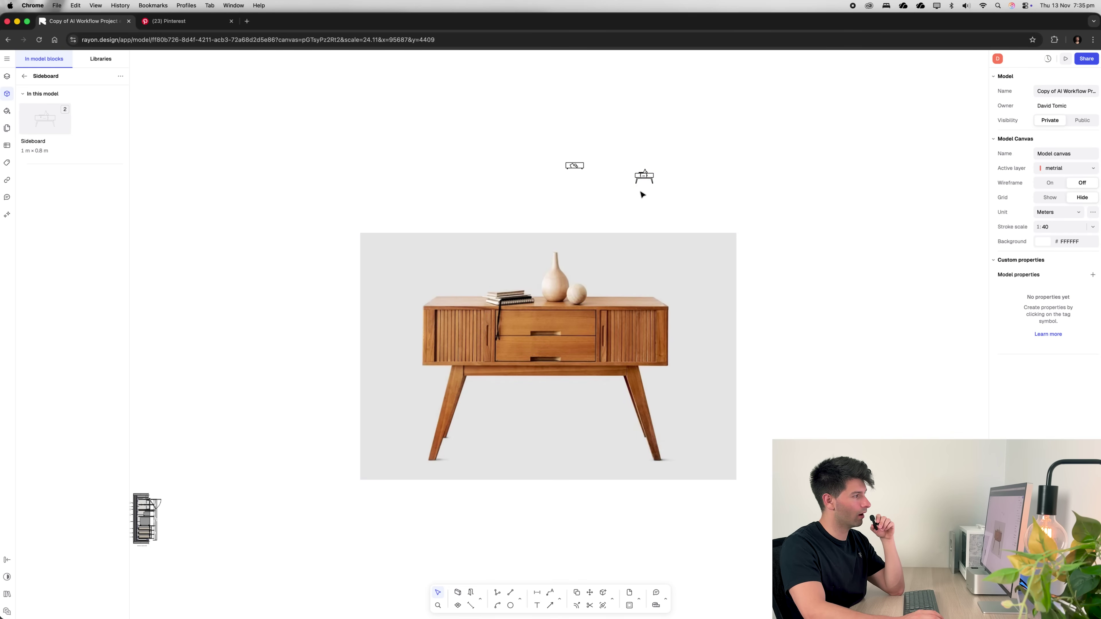
- Enlarge the sideboard's front view to about 11.3 m wide and place it up and to the right of the photo
{"action": "left_click", "coordinate": [645, 176]}
{"action": "left_click_drag", "start_coordinate": [653, 184], "coordinate": [848, 294]}
{"action": "left_click_drag", "start_coordinate": [754, 271], "coordinate": [857, 215]}
{"action": "left_click", "coordinate": [848, 306]}
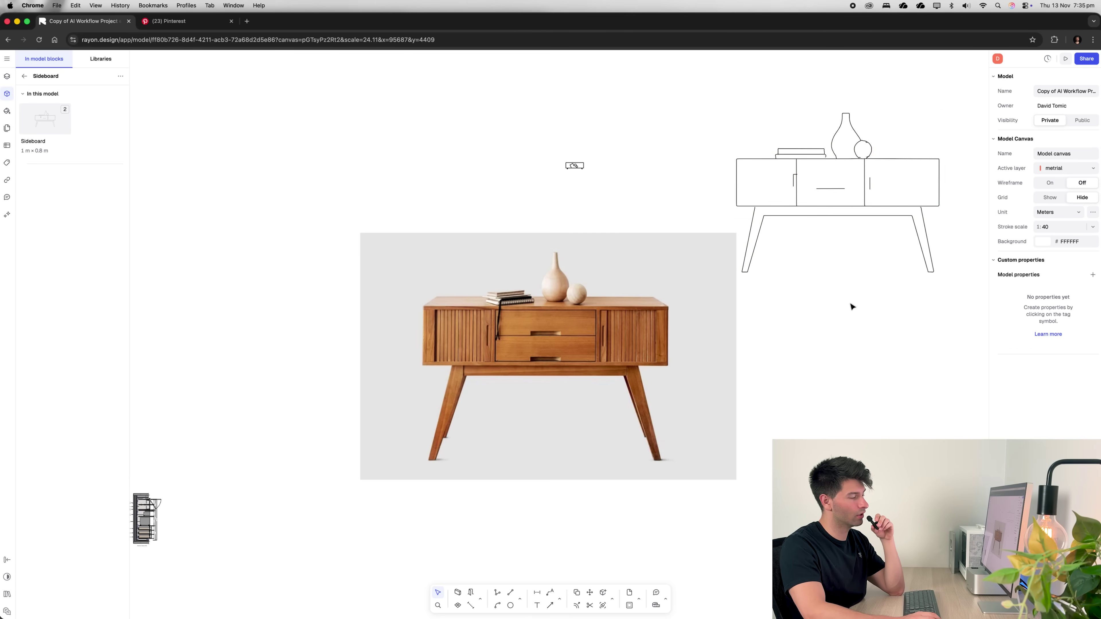
- Enlarge the sideboard's top view to roughly the front view's width and place it above the photo
{"action": "left_click", "coordinate": [581, 165]}
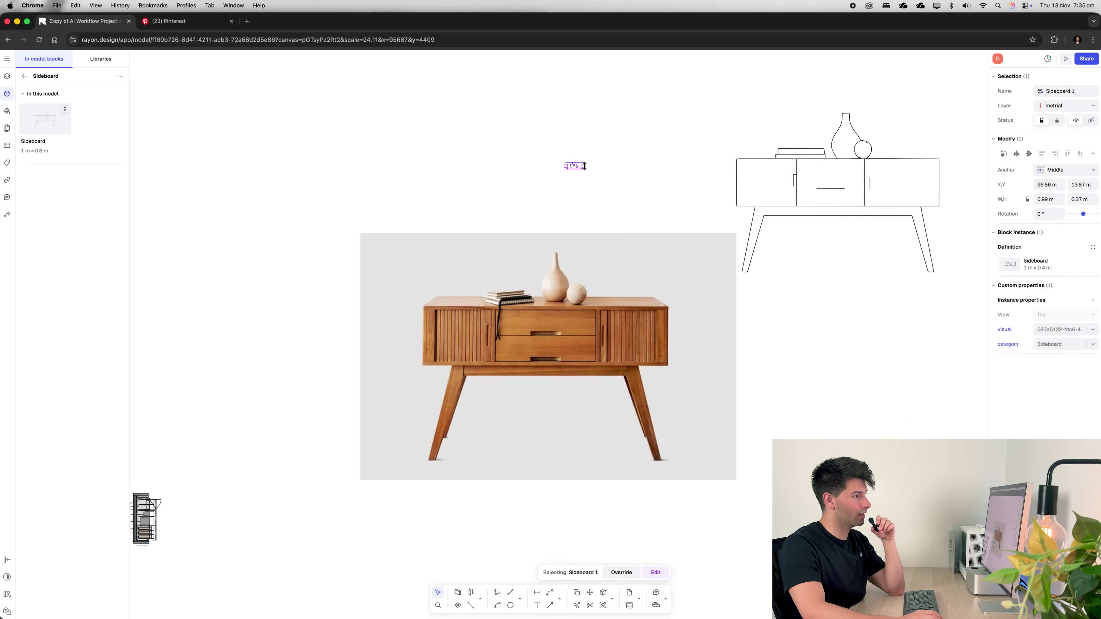
{"action": "left_click_drag", "start_coordinate": [586, 168], "coordinate": [664, 287]}
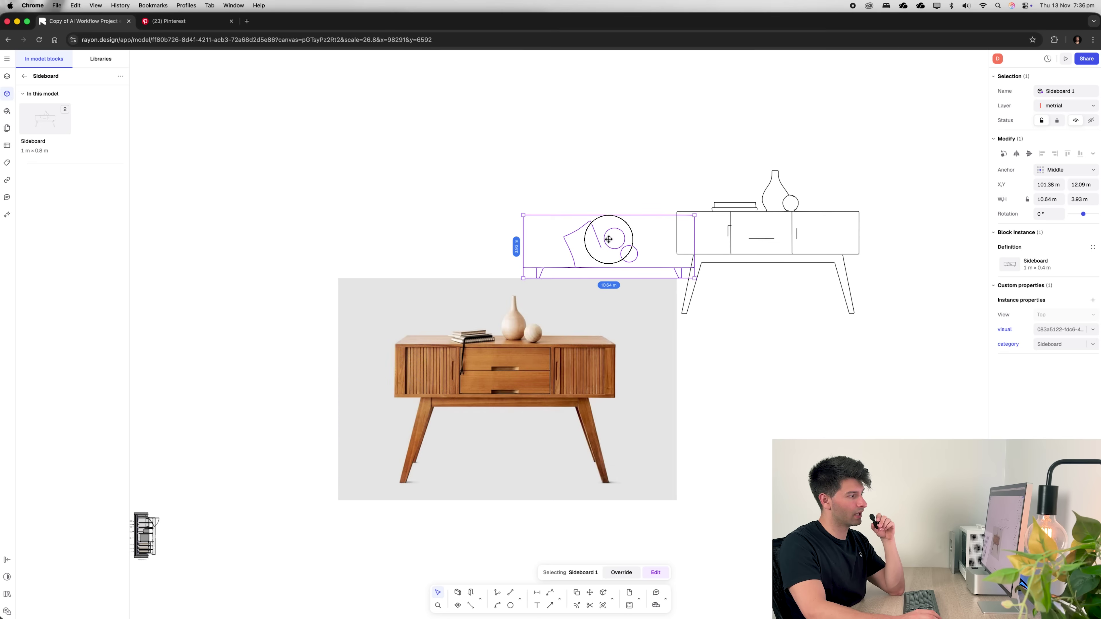
{"action": "left_click_drag", "start_coordinate": [609, 240], "coordinate": [535, 160]}
{"action": "left_click", "coordinate": [425, 213]}
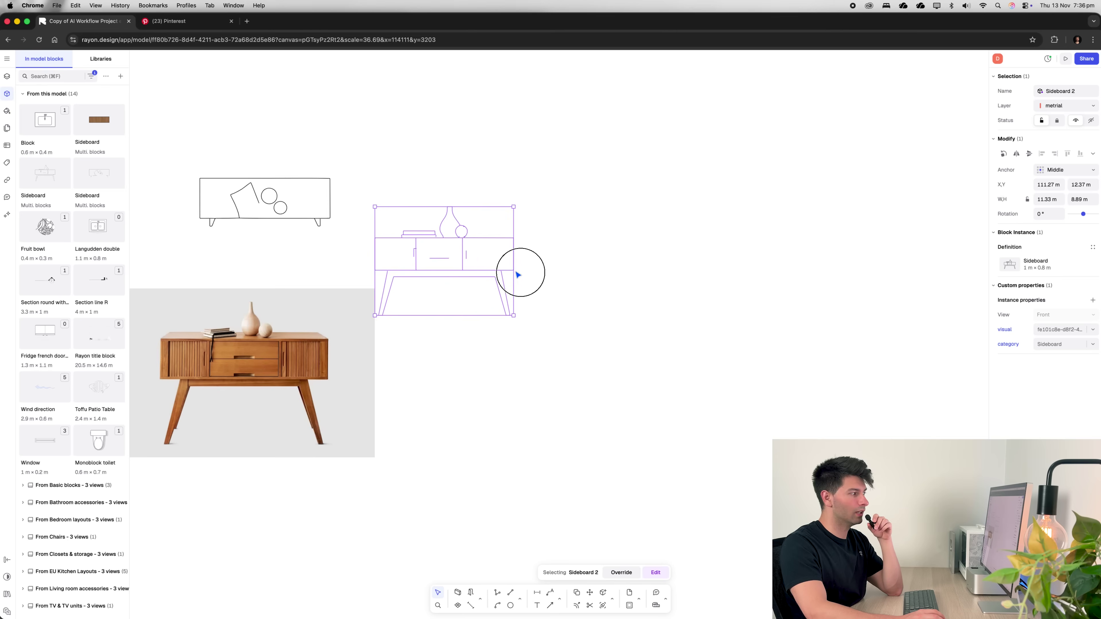
- Move the front-view sideboard clear of the photo and open its block for editing the decor shapes on top
{"action": "left_click_drag", "start_coordinate": [518, 273], "coordinate": [626, 281]}
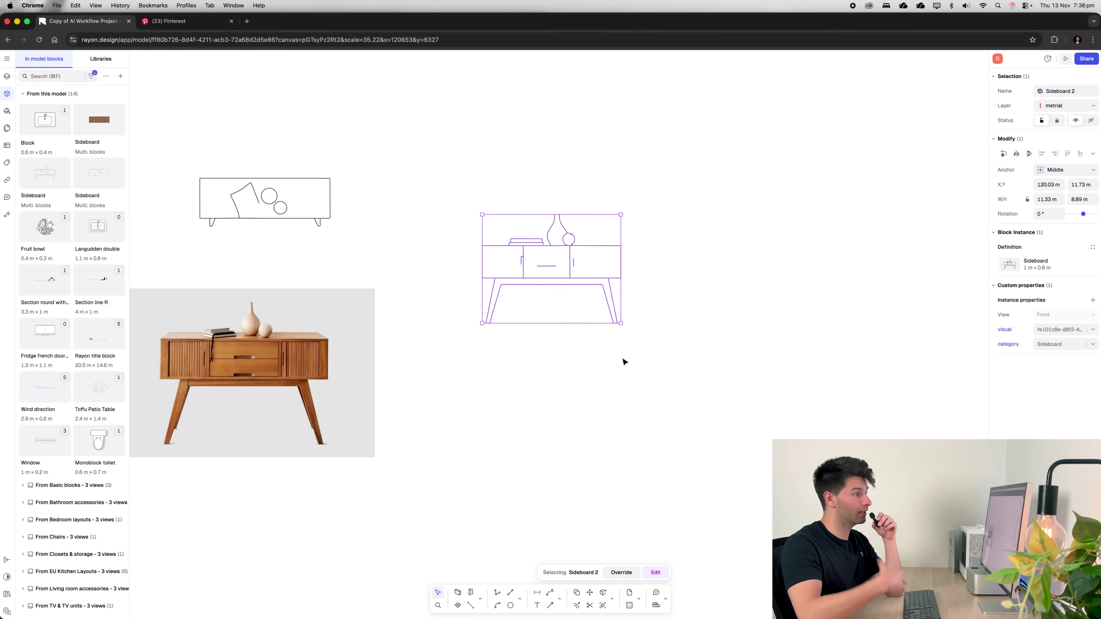
{"action": "left_click", "coordinate": [662, 577]}
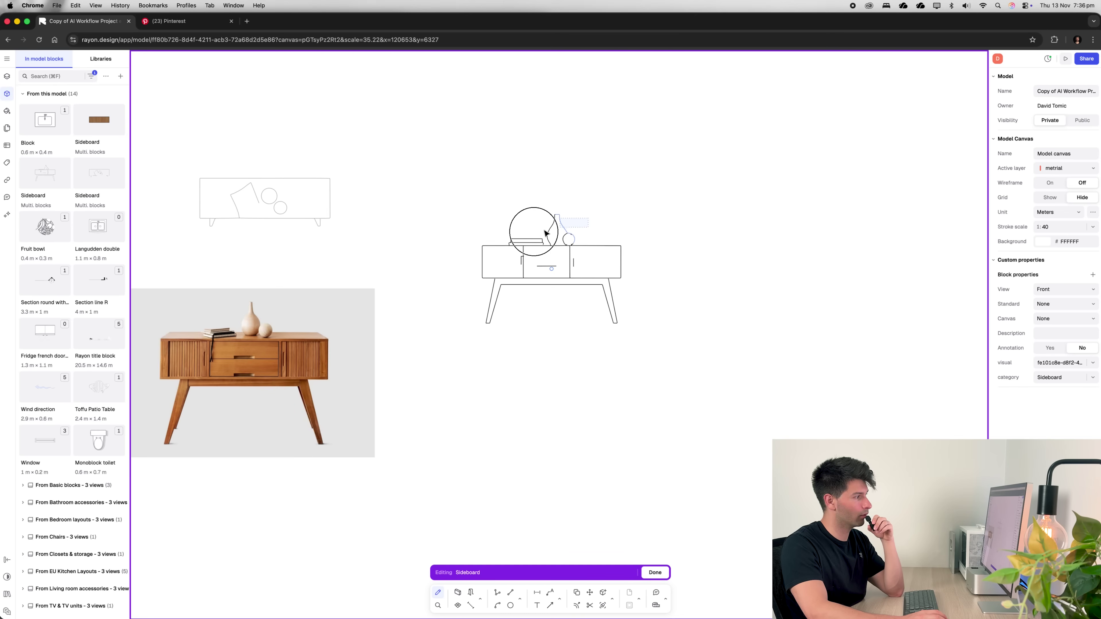
{"action": "left_click_drag", "start_coordinate": [545, 231], "coordinate": [499, 241]}
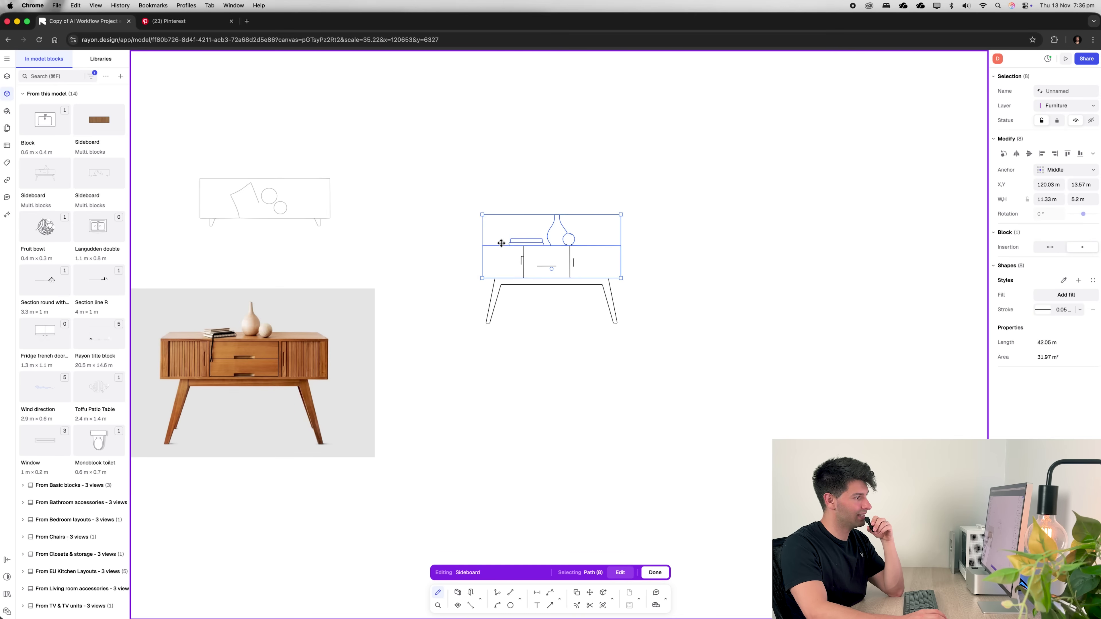
{"action": "left_click", "coordinate": [591, 196]}
{"action": "scroll", "coordinate": [578, 219], "scroll_direction": "up", "scroll_amount": 5}
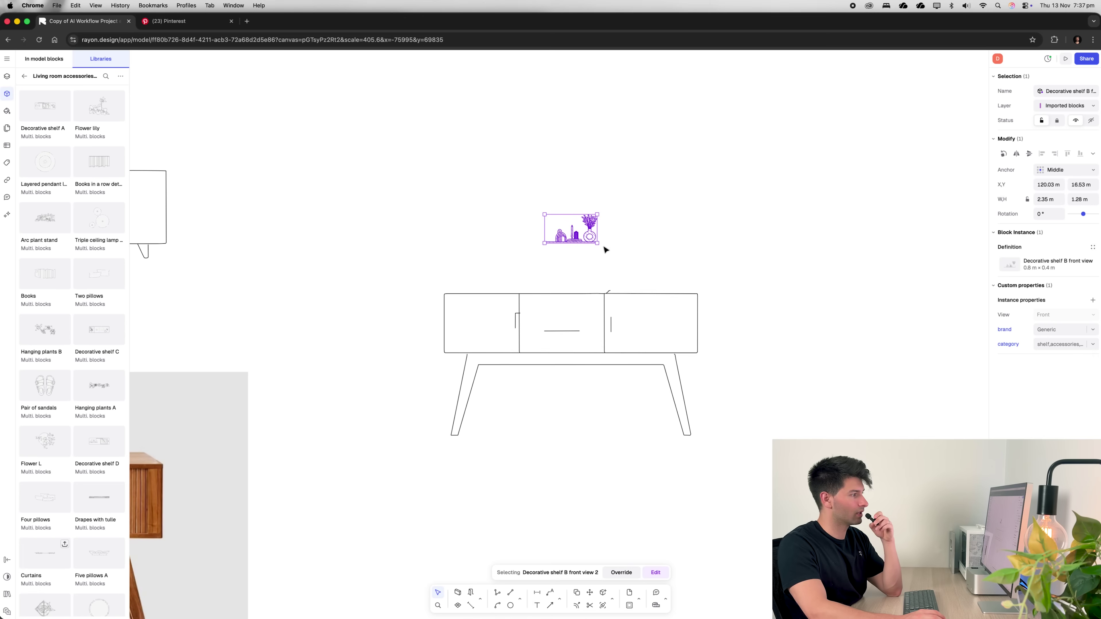
- Scale the Decorative shelf B front view to 5.5 m by 3 m and set it on the sideboard's top, near the middle
{"action": "left_click_drag", "start_coordinate": [597, 243], "coordinate": [633, 296]}
{"action": "scroll", "coordinate": [646, 286], "scroll_direction": "up", "scroll_amount": 5}
{"action": "left_click_drag", "start_coordinate": [689, 113], "coordinate": [579, 174]}
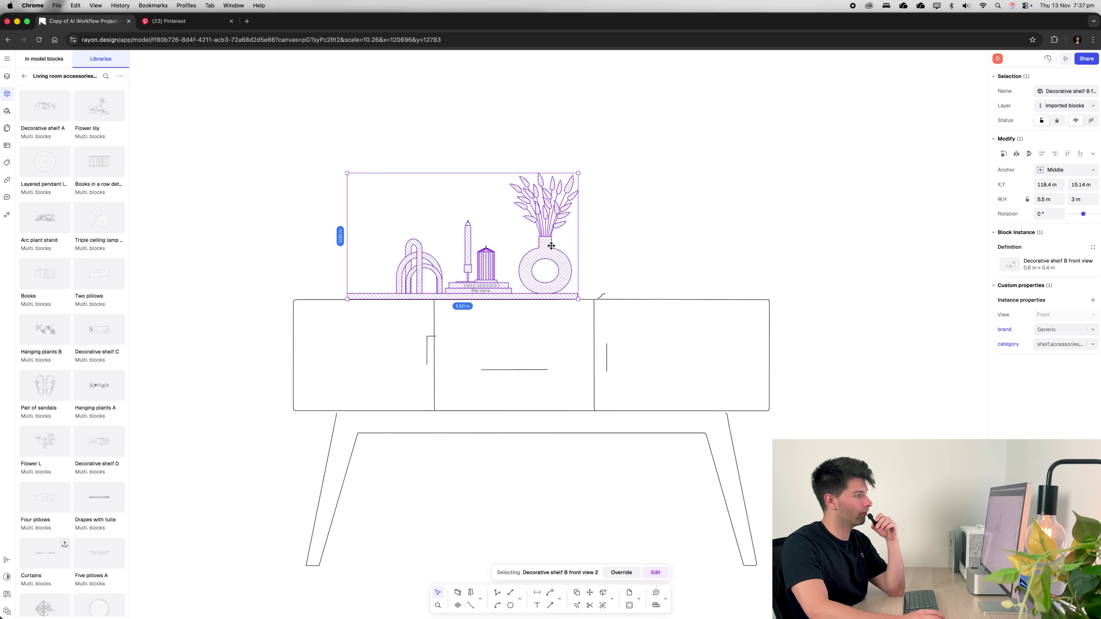
{"action": "left_click_drag", "start_coordinate": [551, 250], "coordinate": [605, 250]}
{"action": "left_click", "coordinate": [683, 253]}
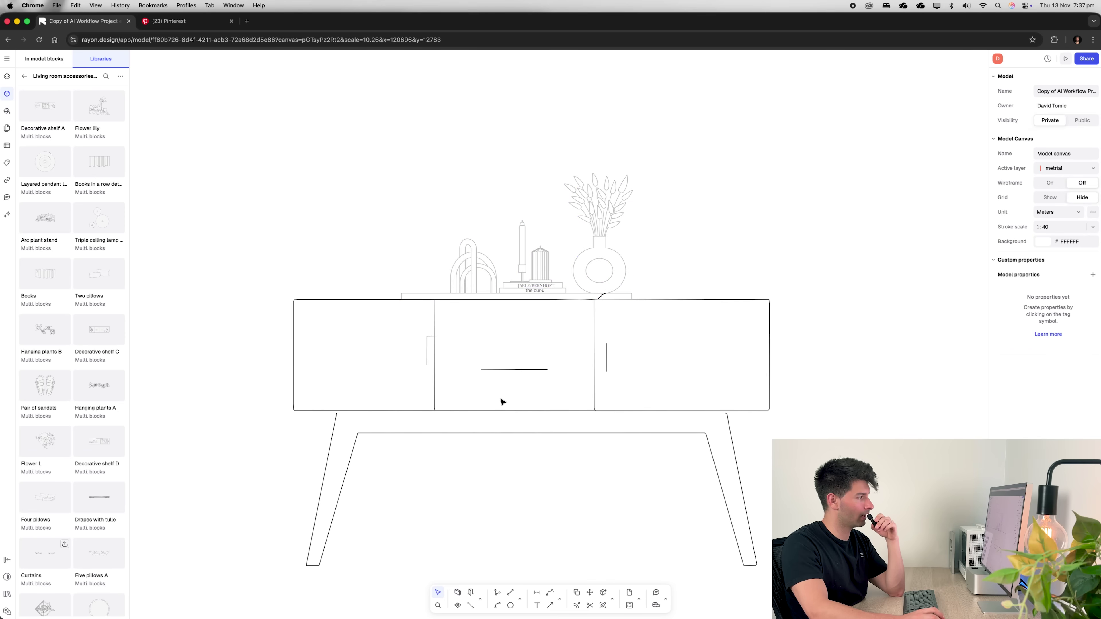
- Edit the front-view sideboard block and fill its cabinet body outline with a walnut wood texture image
{"action": "double_click", "coordinate": [502, 381]}
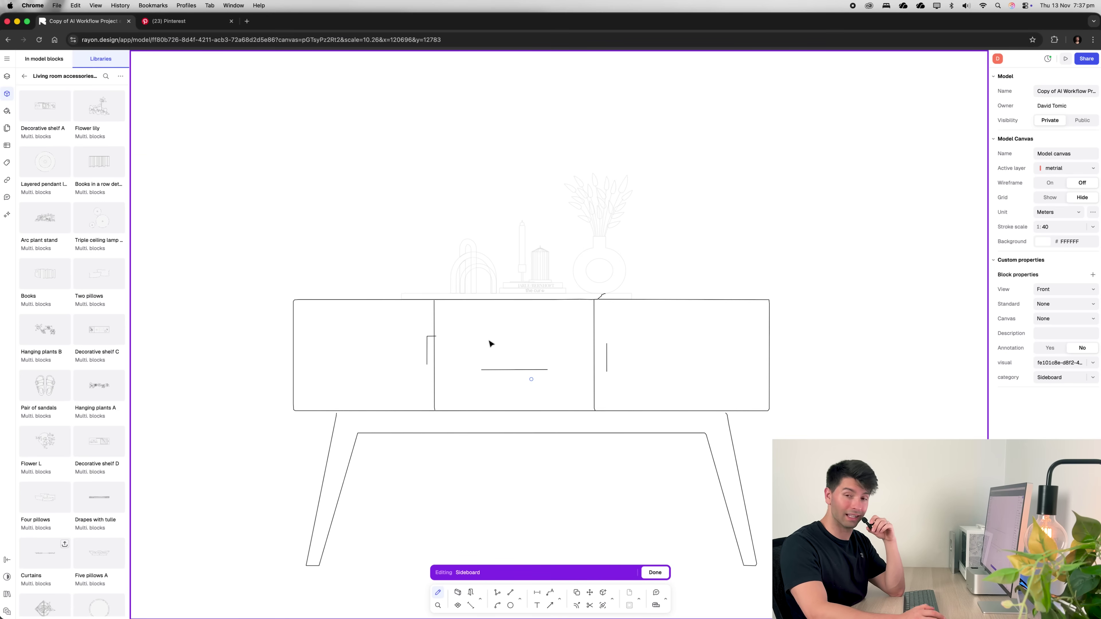
{"action": "left_click", "coordinate": [314, 299]}
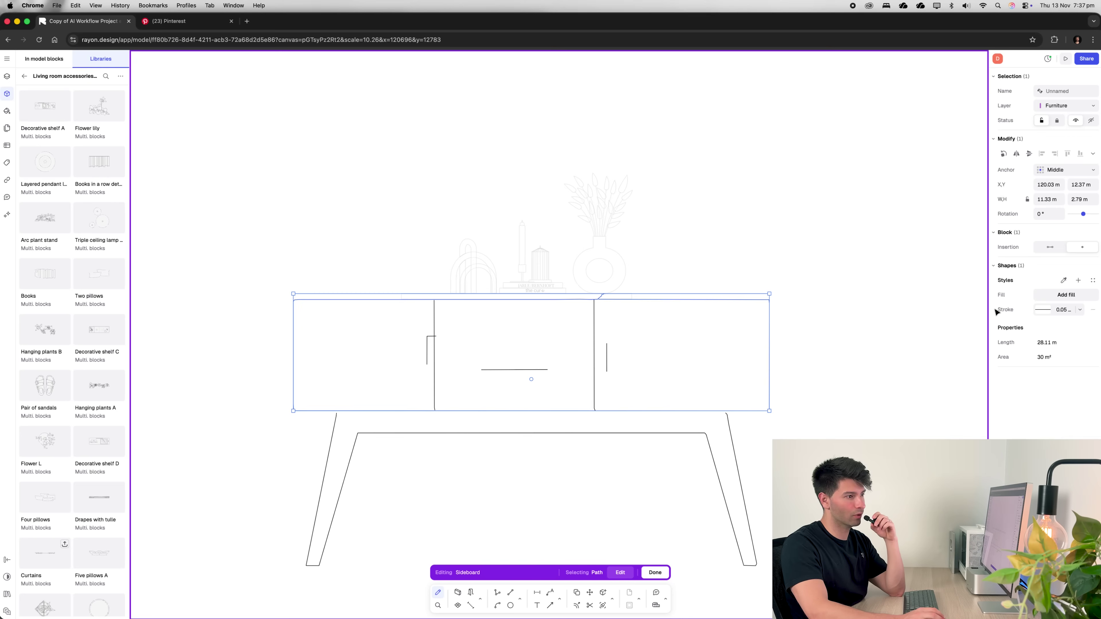
{"action": "left_click", "coordinate": [1086, 299]}
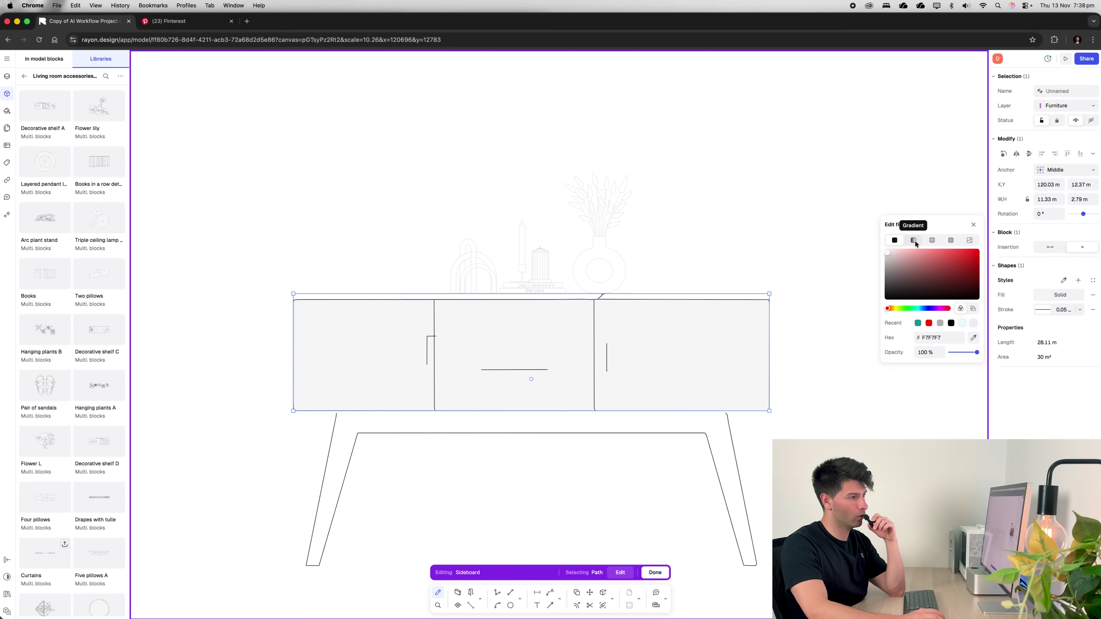
{"action": "left_click", "coordinate": [933, 241]}
{"action": "left_click", "coordinate": [953, 244]}
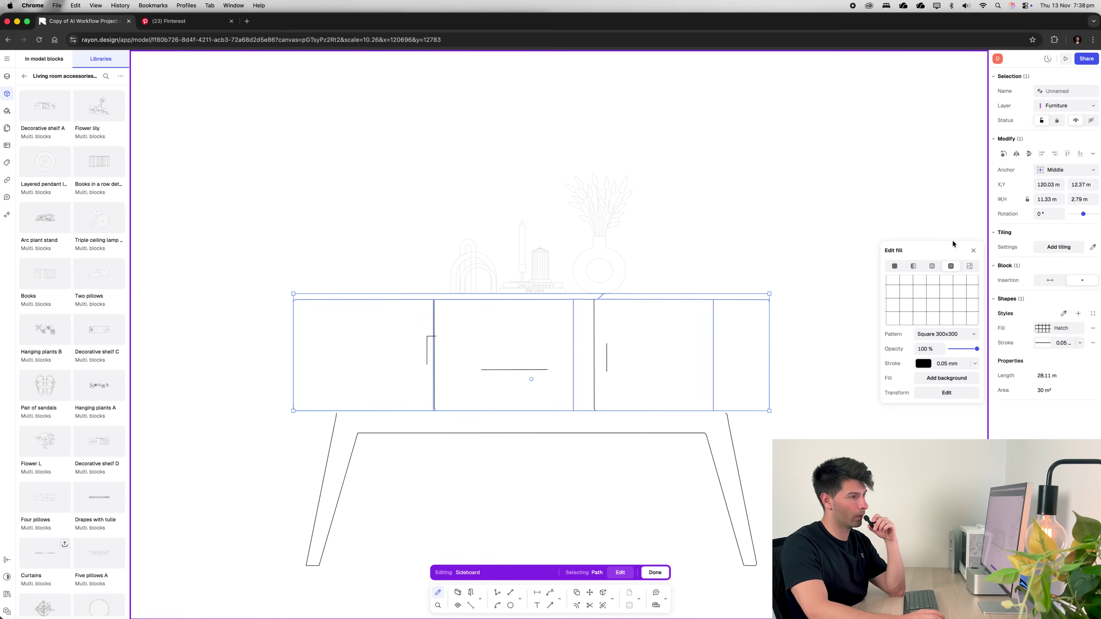
{"action": "left_click", "coordinate": [969, 267]}
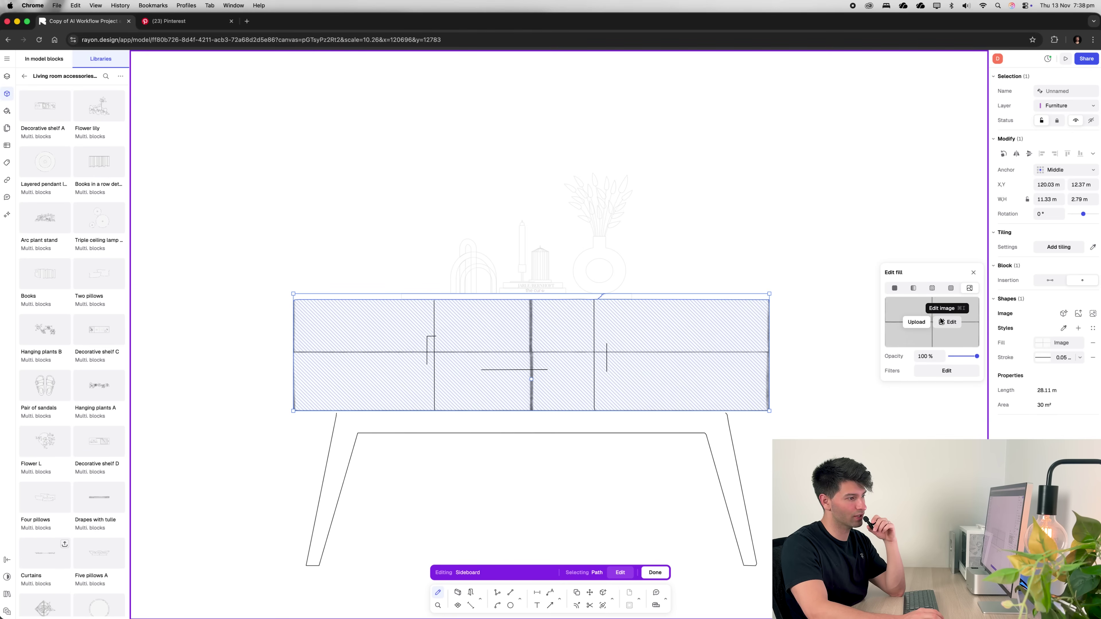
{"action": "left_click", "coordinate": [894, 288]}
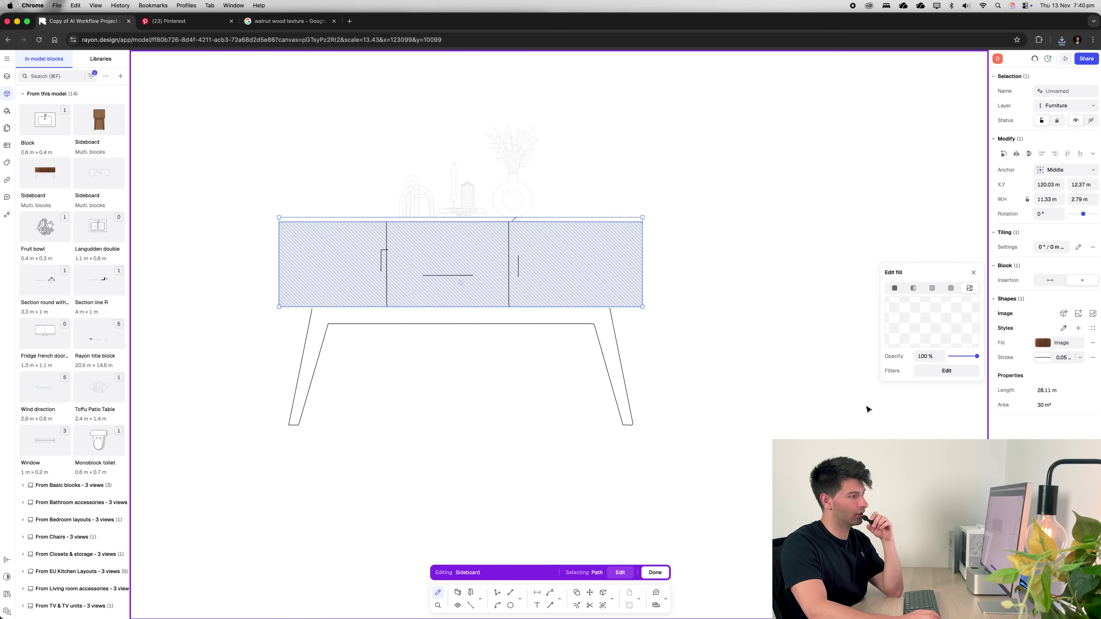
{"action": "key", "text": "Escape"}
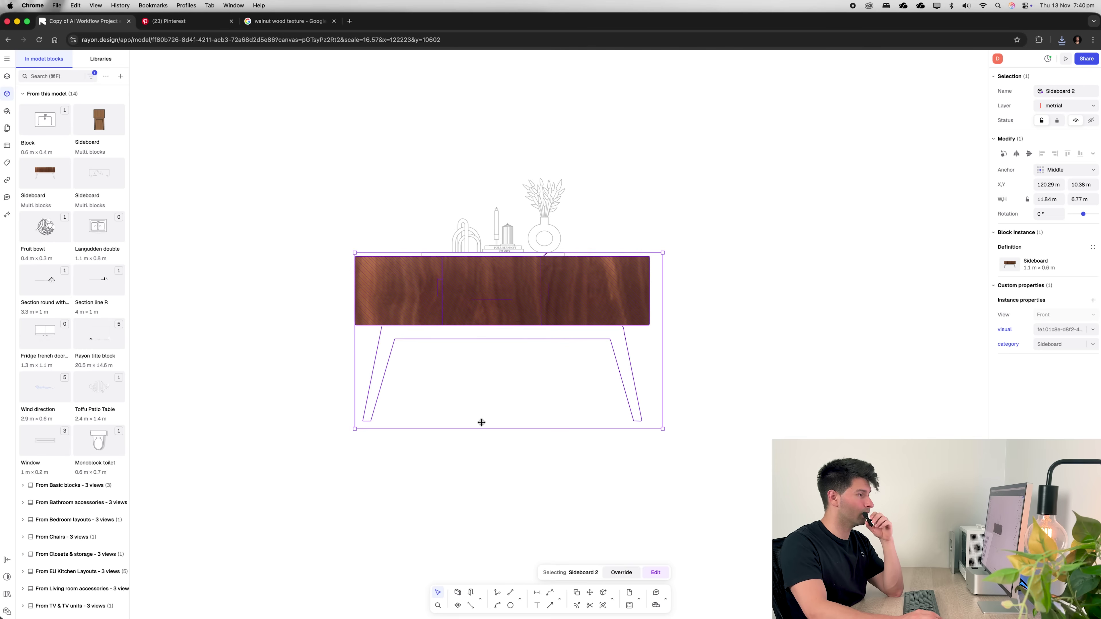
- Reopen the sideboard block and fill the path of the lower rail and right leg with the walnut wood image
{"action": "double_click", "coordinate": [459, 345]}
{"action": "left_click", "coordinate": [1061, 296]}
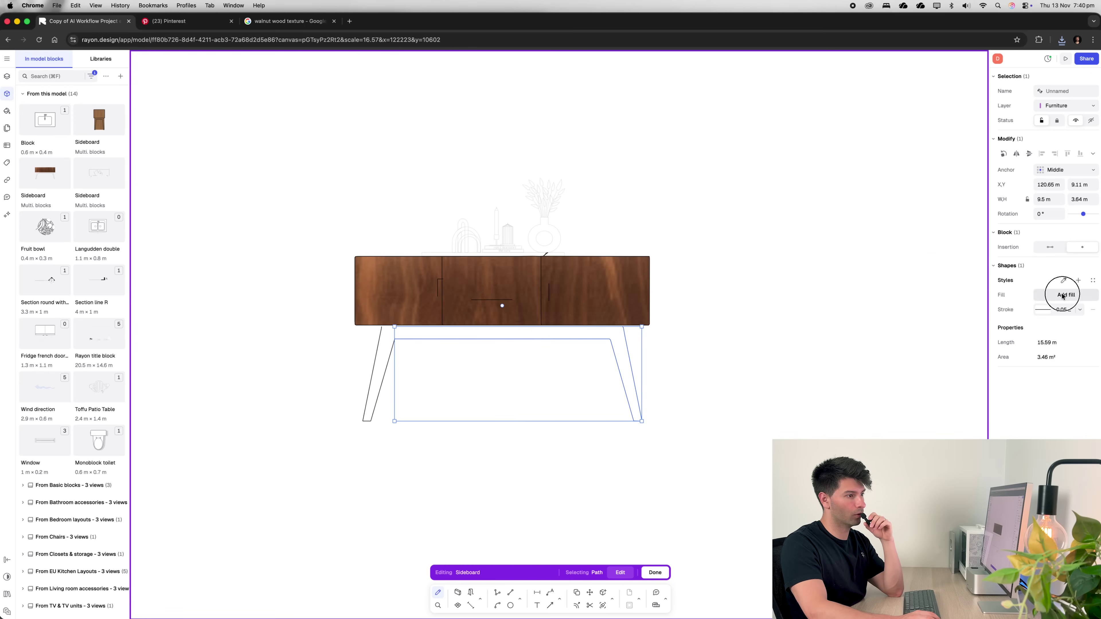
{"action": "left_click", "coordinate": [969, 239]}
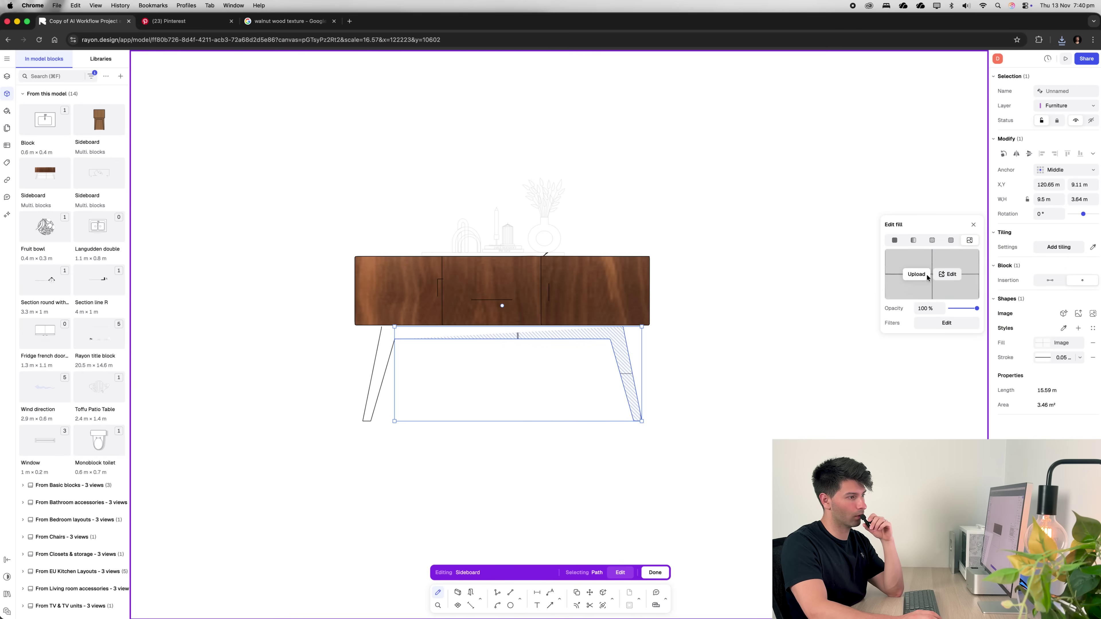
{"action": "left_click", "coordinate": [926, 276]}
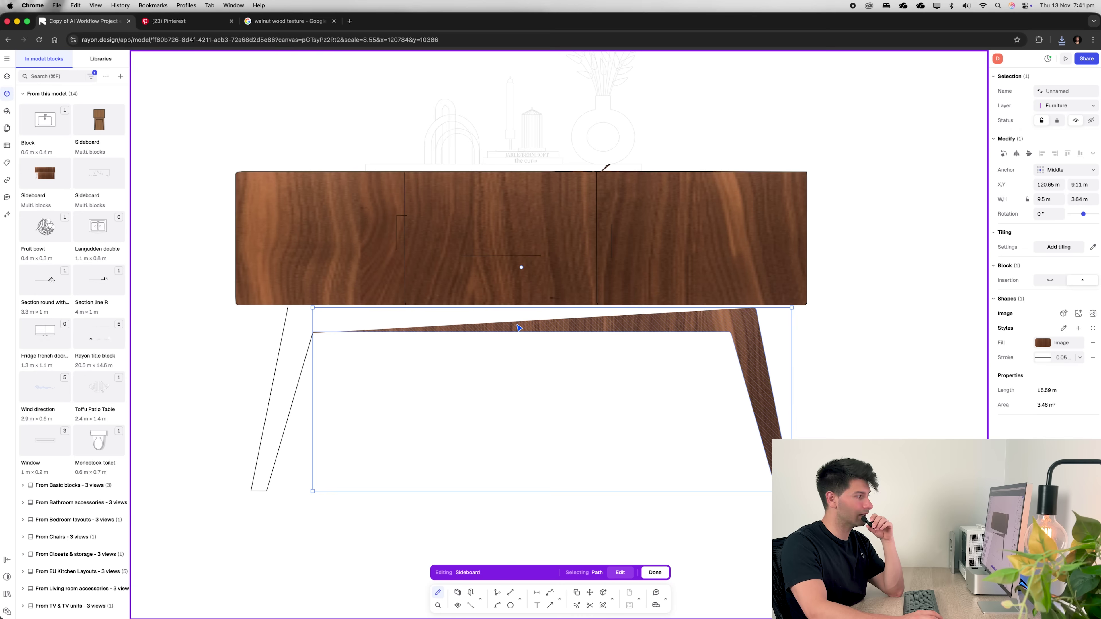
- Reshape the walnut-filled frame path so the lower rail keeps its full depth up to the left leg, and finish editing the block
{"action": "left_click", "coordinate": [624, 574]}
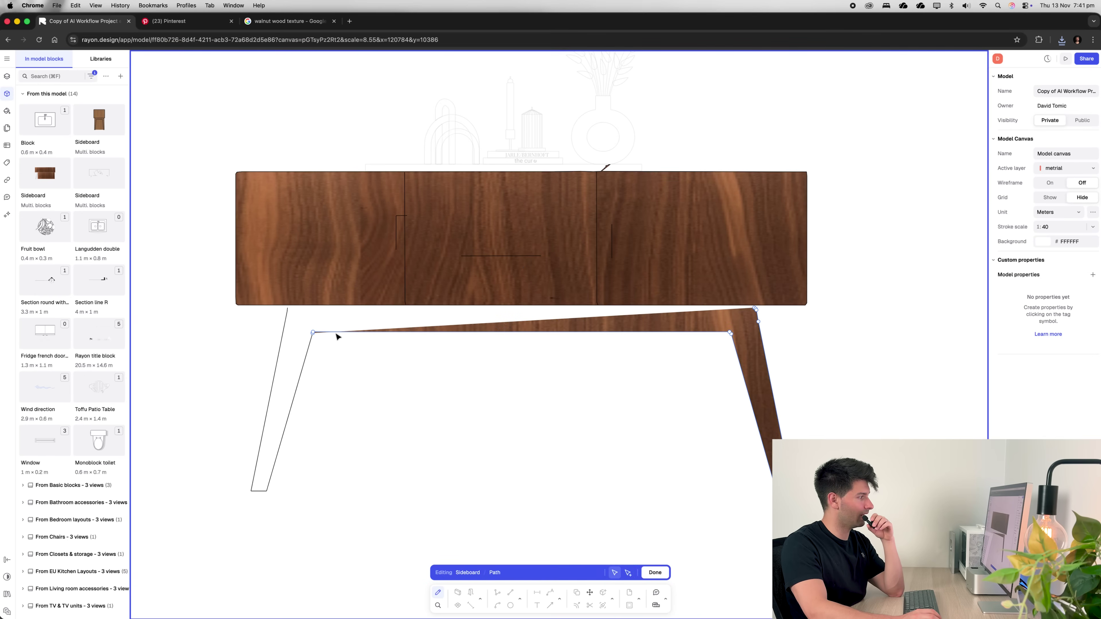
{"action": "mouse_move", "coordinate": [312, 332]}
{"action": "left_mouse_down"}
{"action": "mouse_move", "coordinate": [305, 313]}
{"action": "mouse_move", "coordinate": [322, 341]}
{"action": "left_mouse_up"}
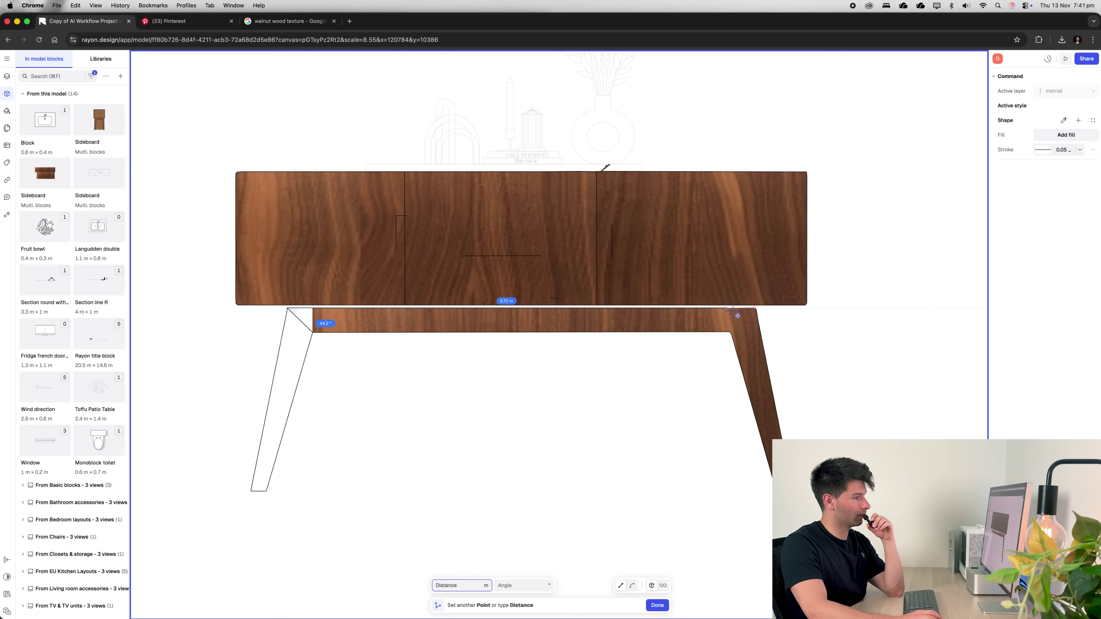
{"action": "left_click", "coordinate": [756, 308]}
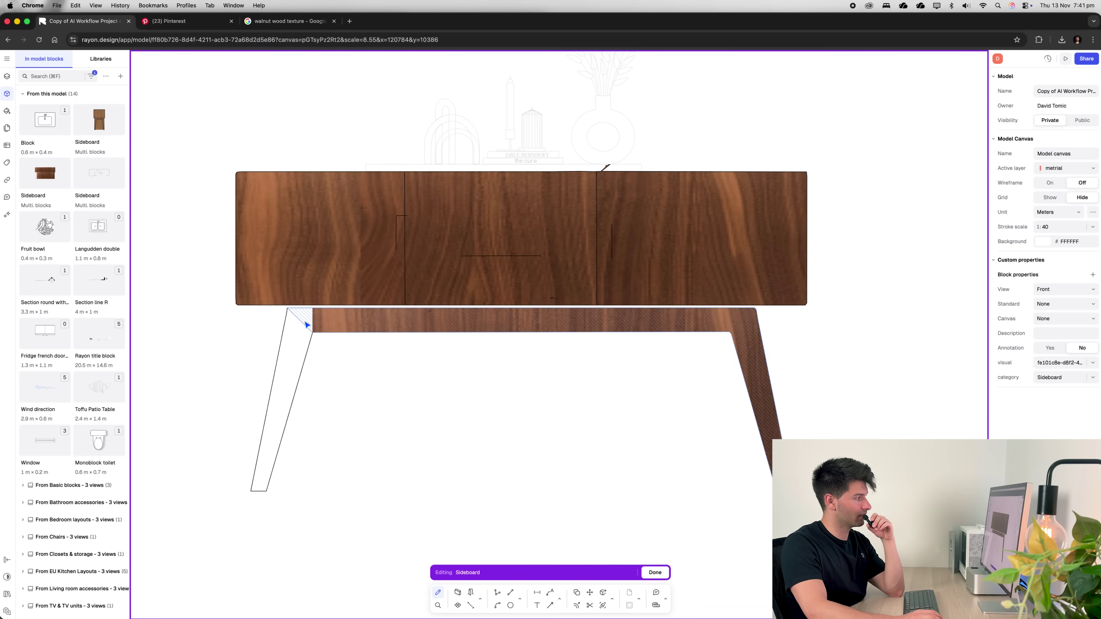
{"action": "left_click", "coordinate": [897, 357]}
{"action": "scroll", "coordinate": [880, 364], "scroll_direction": "down", "scroll_amount": 5}
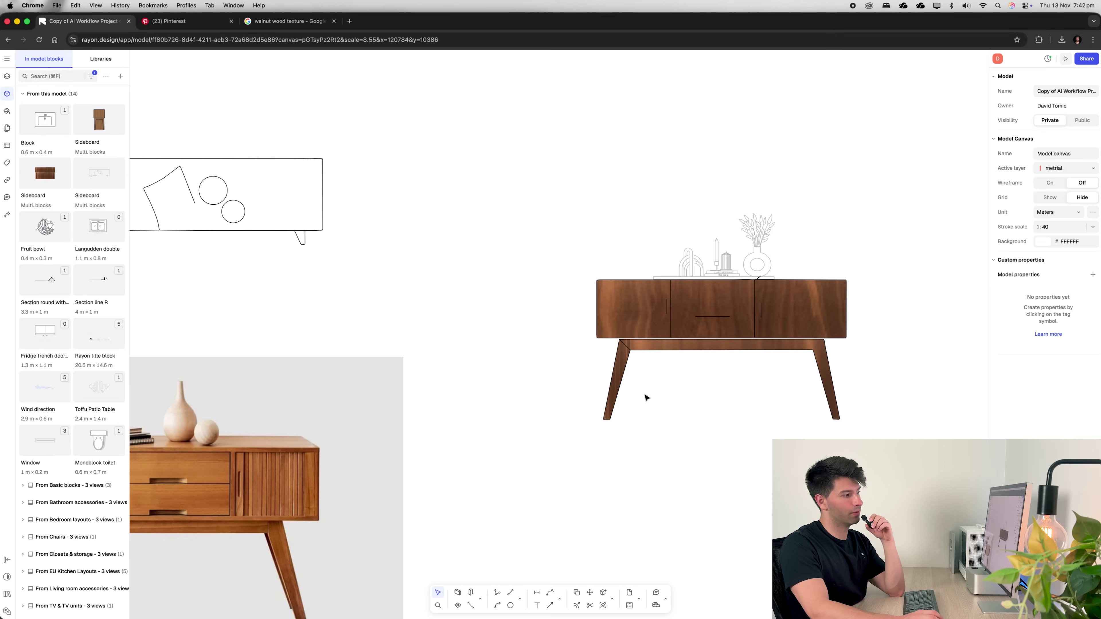
{"action": "scroll", "coordinate": [850, 389], "scroll_direction": "down", "scroll_amount": 3}
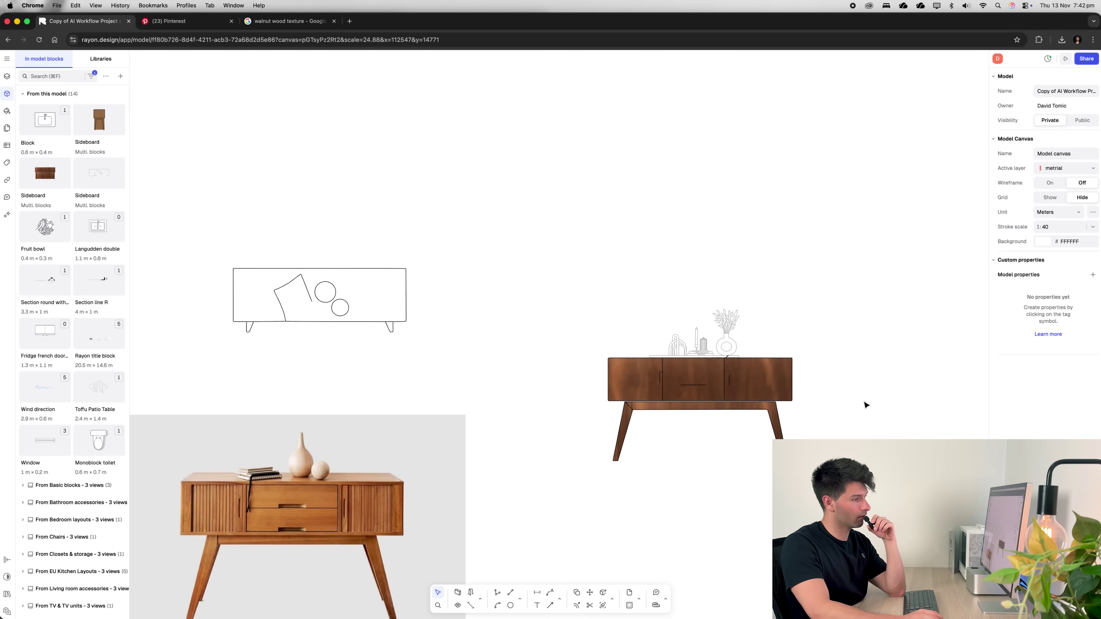
- Examine the walnut-textured front-view sideboard and compare it with the oak version below and the source photo
{"action": "scroll", "coordinate": [866, 401], "scroll_direction": "up", "scroll_amount": 2}
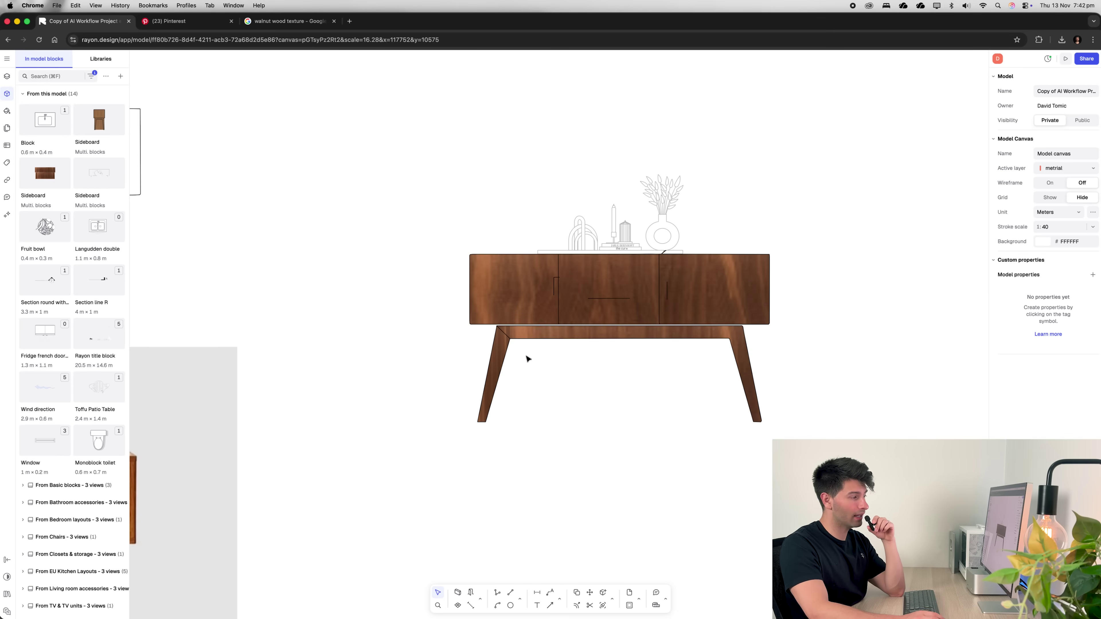
{"action": "left_click", "coordinate": [653, 312]}
{"action": "scroll", "coordinate": [653, 312], "scroll_direction": "up", "scroll_amount": 1}
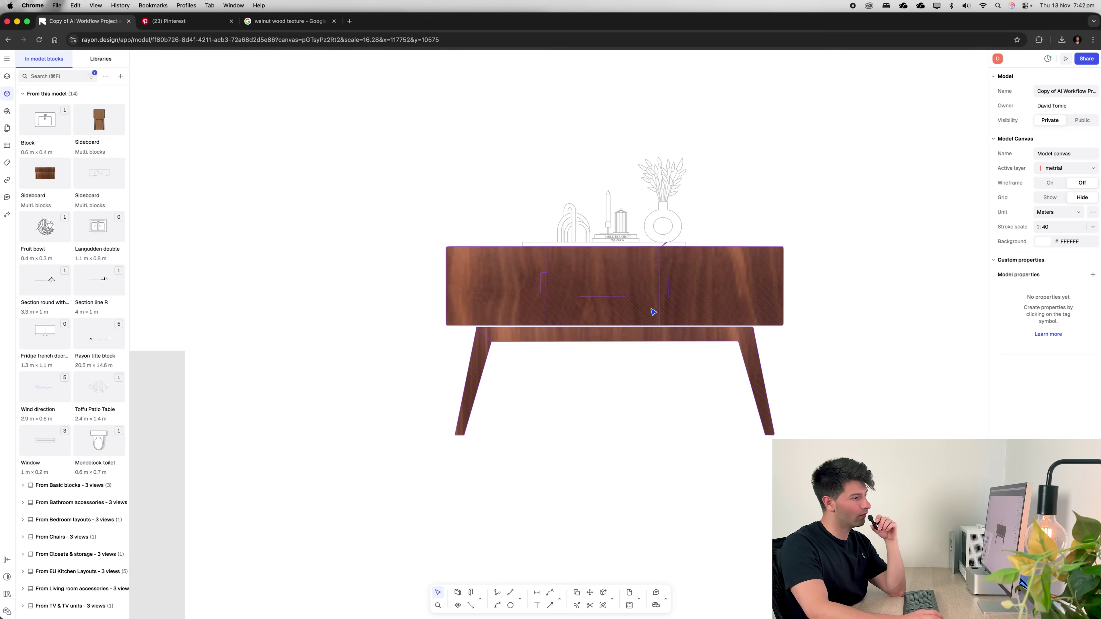
{"action": "scroll", "coordinate": [654, 310], "scroll_direction": "down", "scroll_amount": 3}
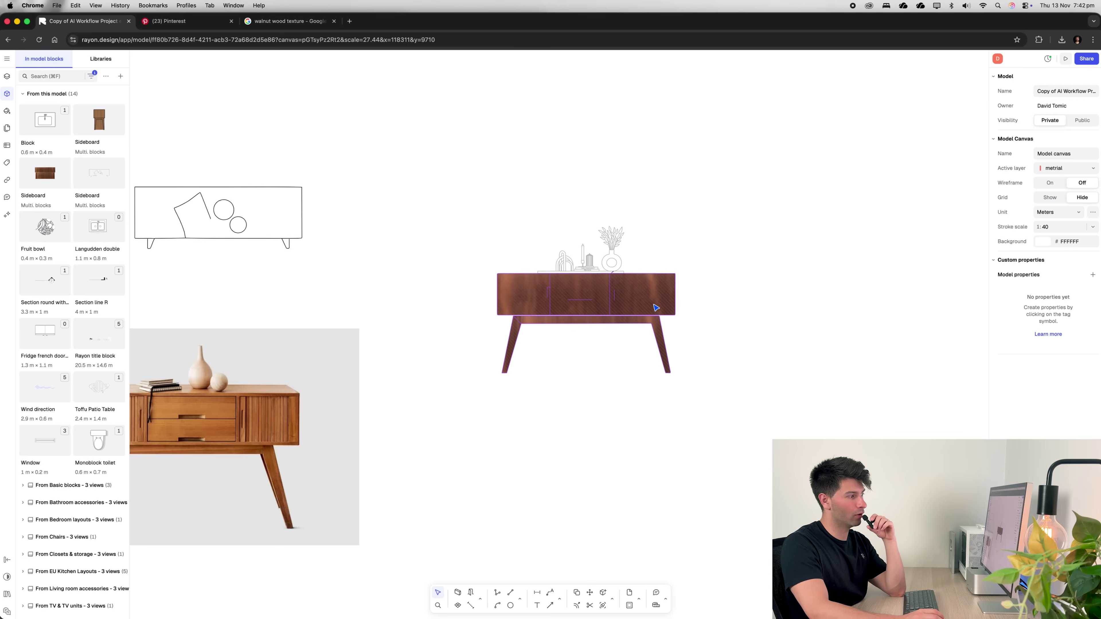
{"action": "scroll", "coordinate": [611, 300], "scroll_direction": "up", "scroll_amount": 3}
{"action": "middle_click_drag", "start_coordinate": [345, 346], "coordinate": [443, 356]}
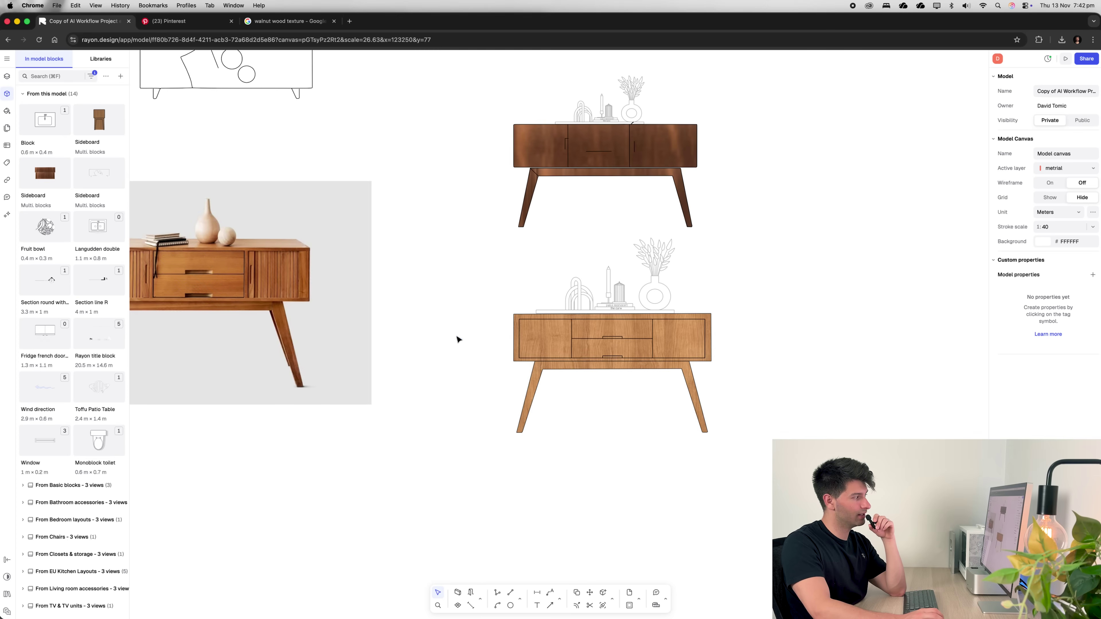
{"action": "scroll", "coordinate": [608, 304], "scroll_direction": "up", "scroll_amount": 3}
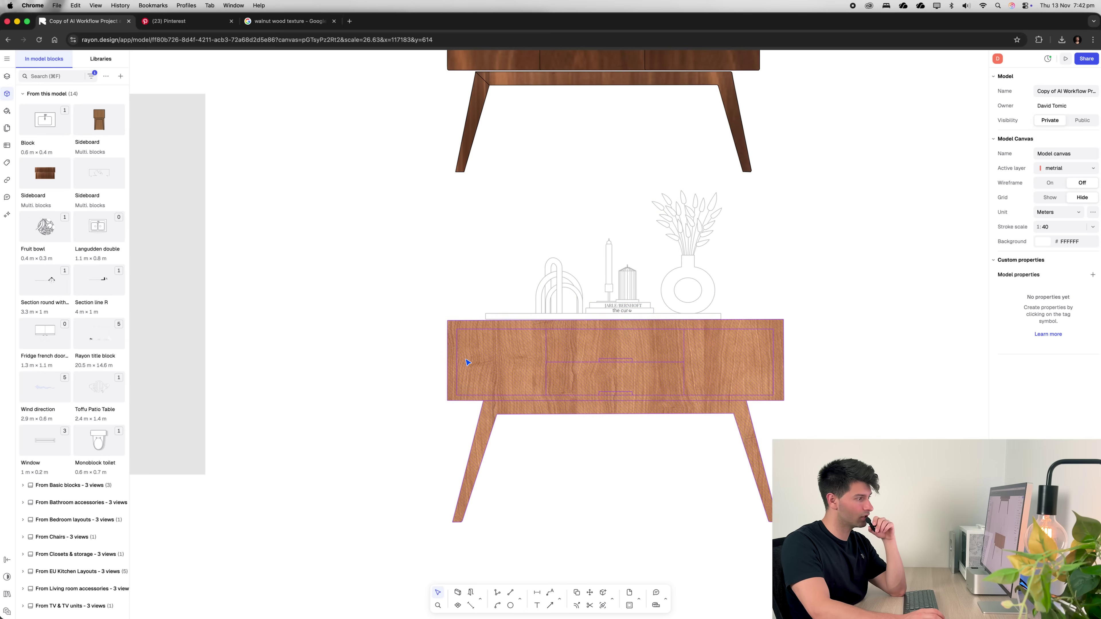
{"action": "middle_click_drag", "start_coordinate": [824, 383], "coordinate": [747, 377]}
{"action": "scroll", "coordinate": [760, 338], "scroll_direction": "down", "scroll_amount": 1}
{"action": "middle_click_drag", "start_coordinate": [761, 339], "coordinate": [718, 374]}
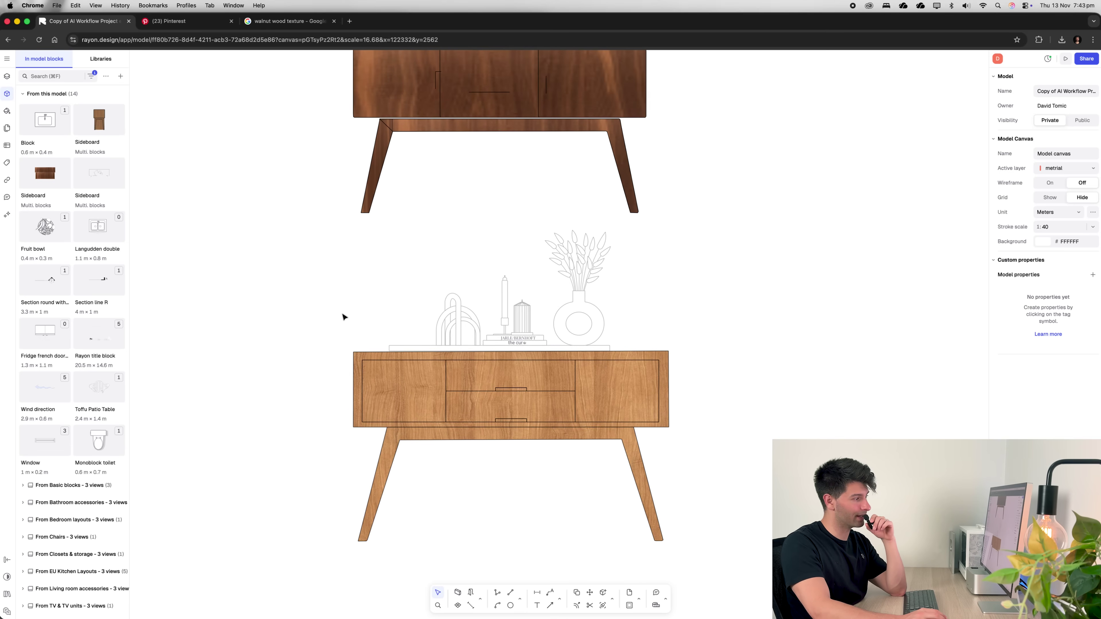
{"action": "scroll", "coordinate": [373, 325], "scroll_direction": "up", "scroll_amount": 3}
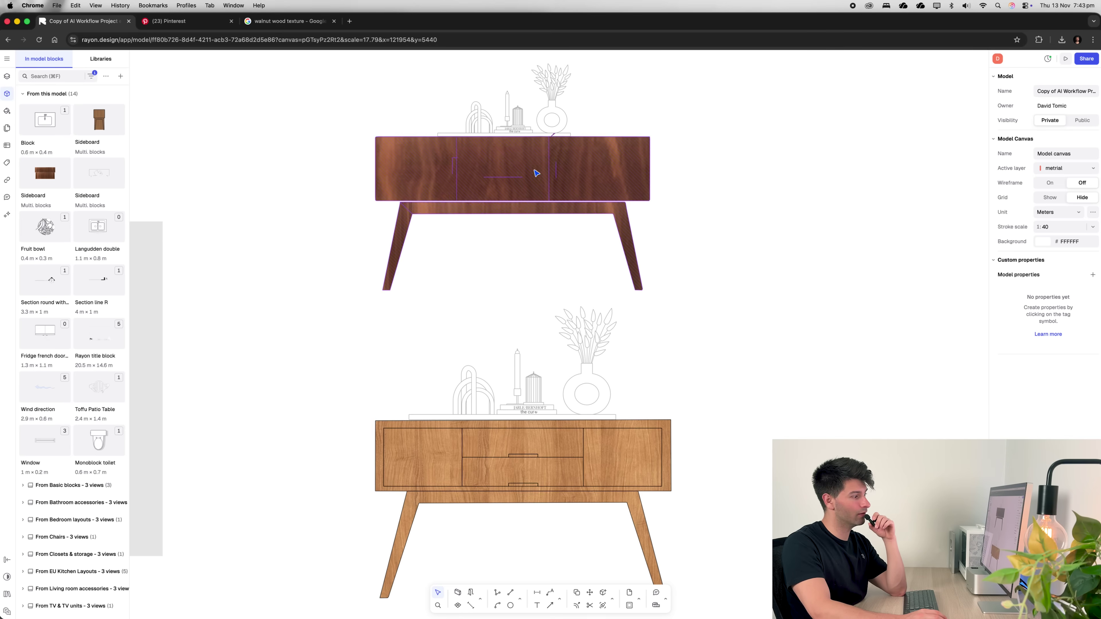
{"action": "scroll", "coordinate": [613, 305], "scroll_direction": "down", "scroll_amount": 3}
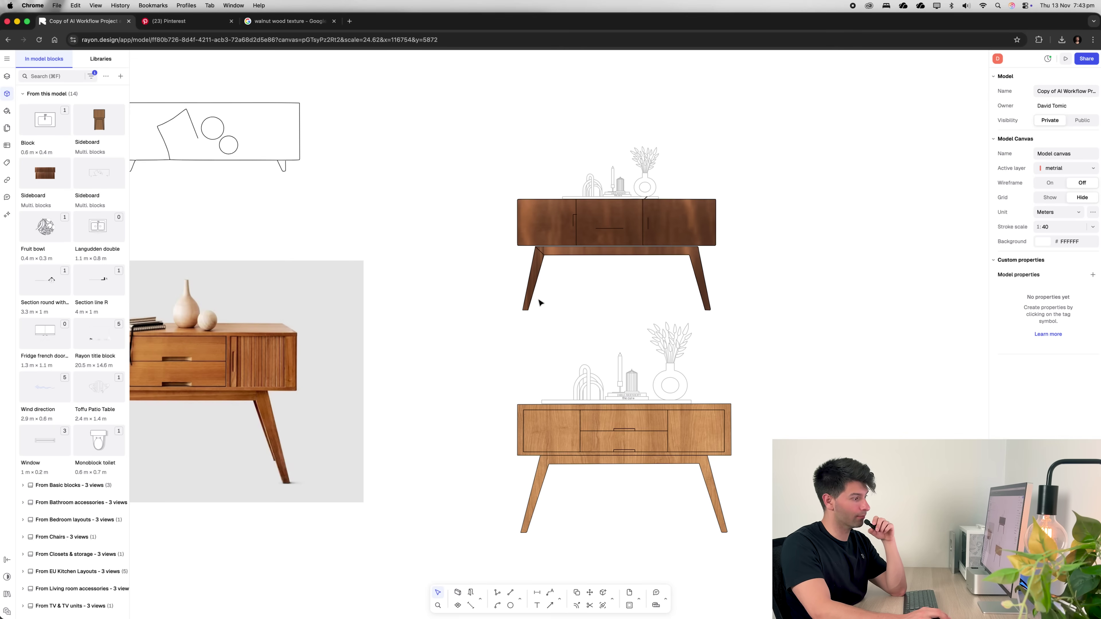
{"action": "scroll", "coordinate": [711, 382], "scroll_direction": "down", "scroll_amount": 2}
- Save the dark green high-back office chair picture from Pinterest and import it into the Rayon model beside the sideboards
{"action": "left_click", "coordinate": [187, 21]}
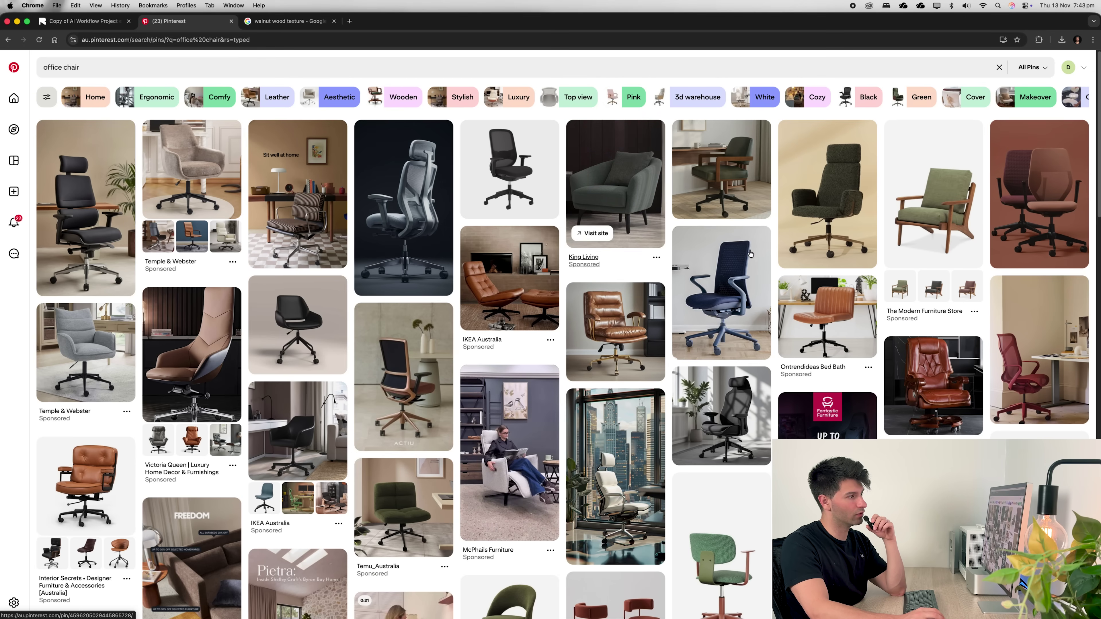
{"action": "left_click", "coordinate": [829, 186]}
{"action": "right_click", "coordinate": [426, 293]}
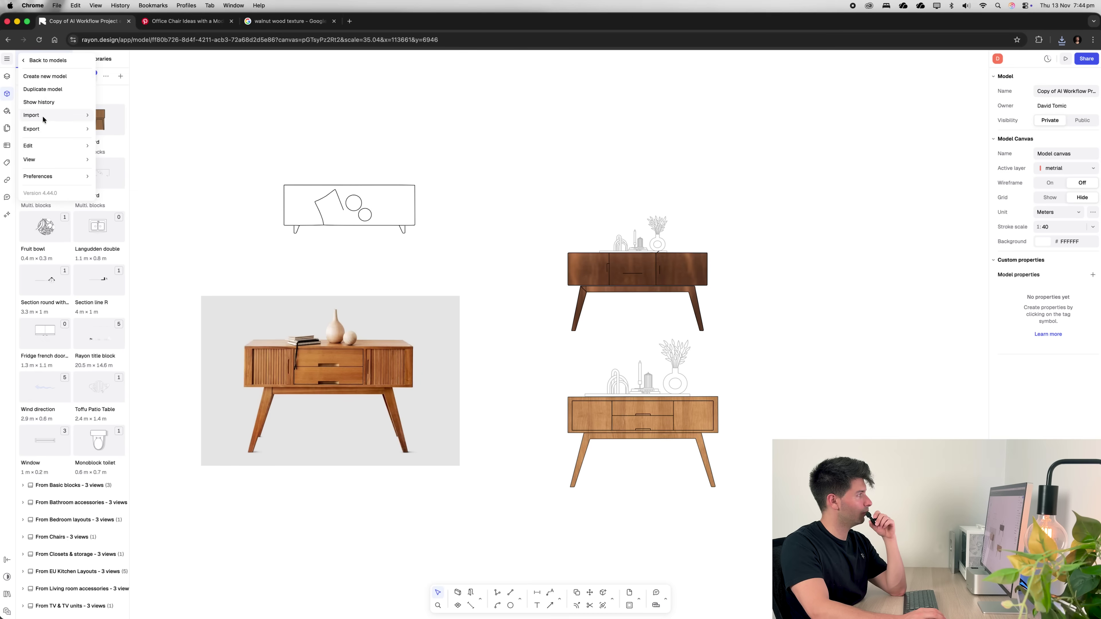
{"action": "mouse_move", "coordinate": [43, 118]}
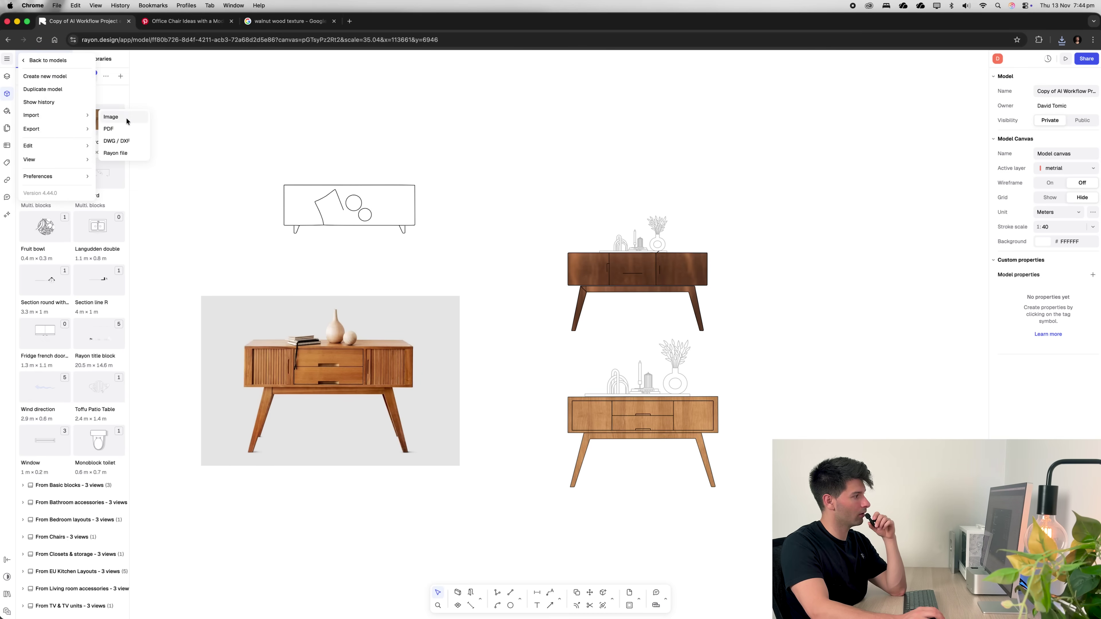
{"action": "key", "text": "super+v"}
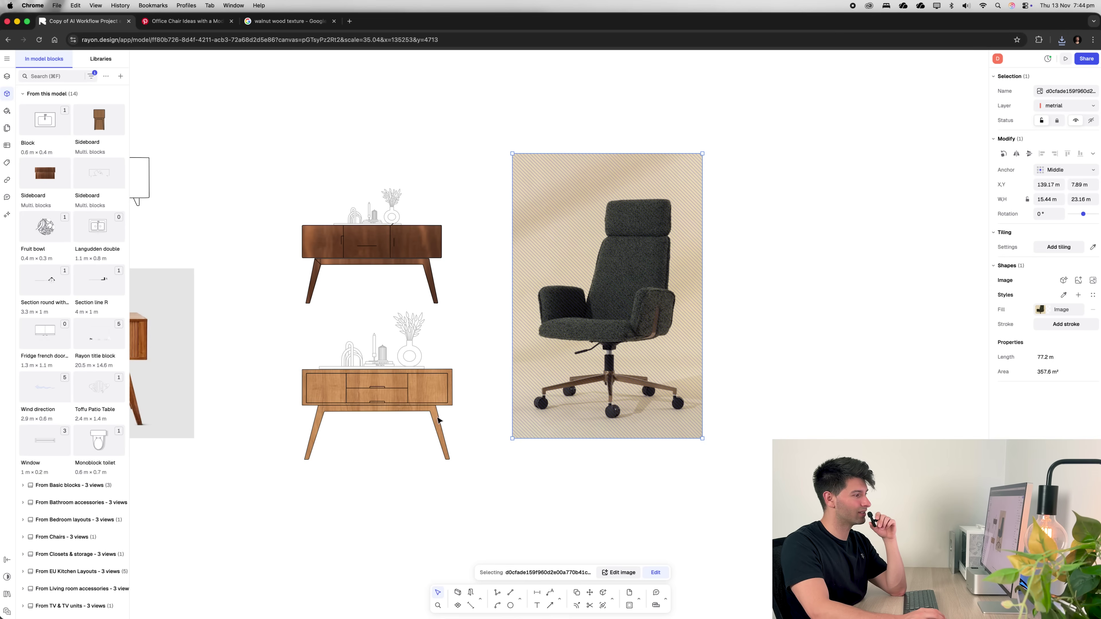
- Remove the background from the imported office chair picture and apply the image edit
{"action": "scroll", "coordinate": [439, 419], "scroll_direction": "down", "scroll_amount": 1}
{"action": "middle_click_drag", "start_coordinate": [500, 412], "coordinate": [593, 404]}
{"action": "scroll", "coordinate": [592, 447], "scroll_direction": "up", "scroll_amount": 1}
{"action": "scroll", "coordinate": [711, 369], "scroll_direction": "up", "scroll_amount": 1}
{"action": "middle_click_drag", "start_coordinate": [725, 366], "coordinate": [564, 387]}
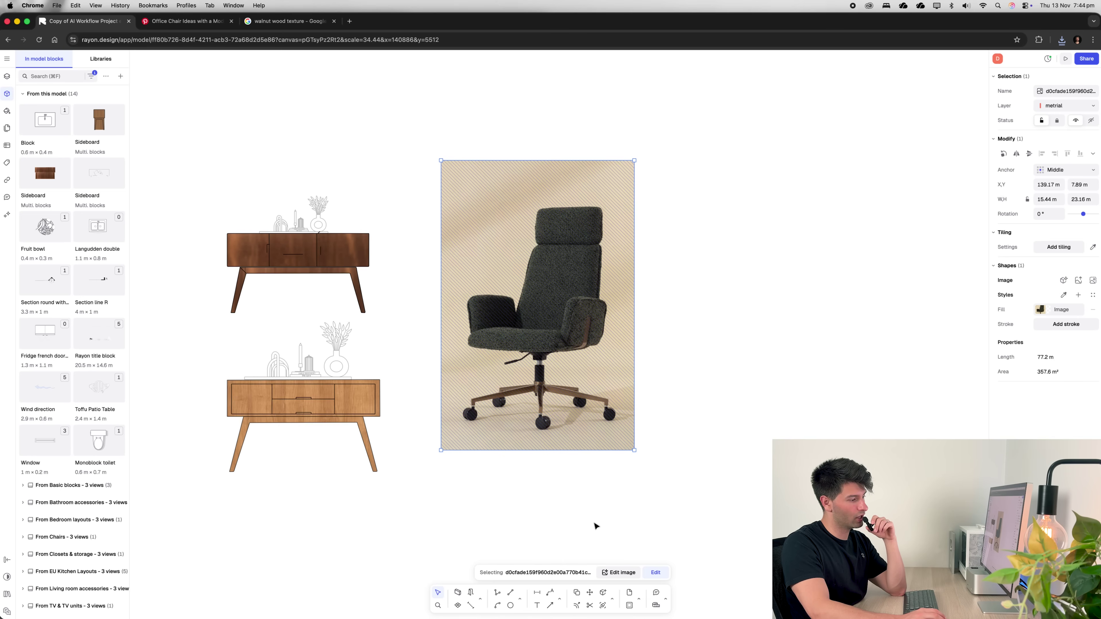
{"action": "left_click", "coordinate": [619, 573]}
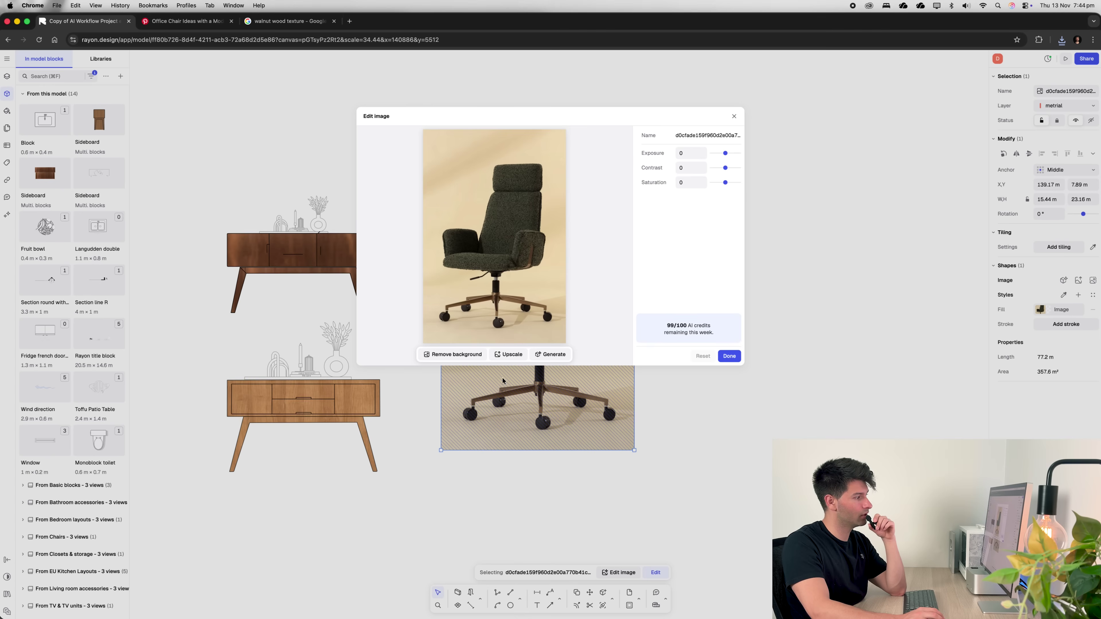
{"action": "left_click", "coordinate": [455, 355]}
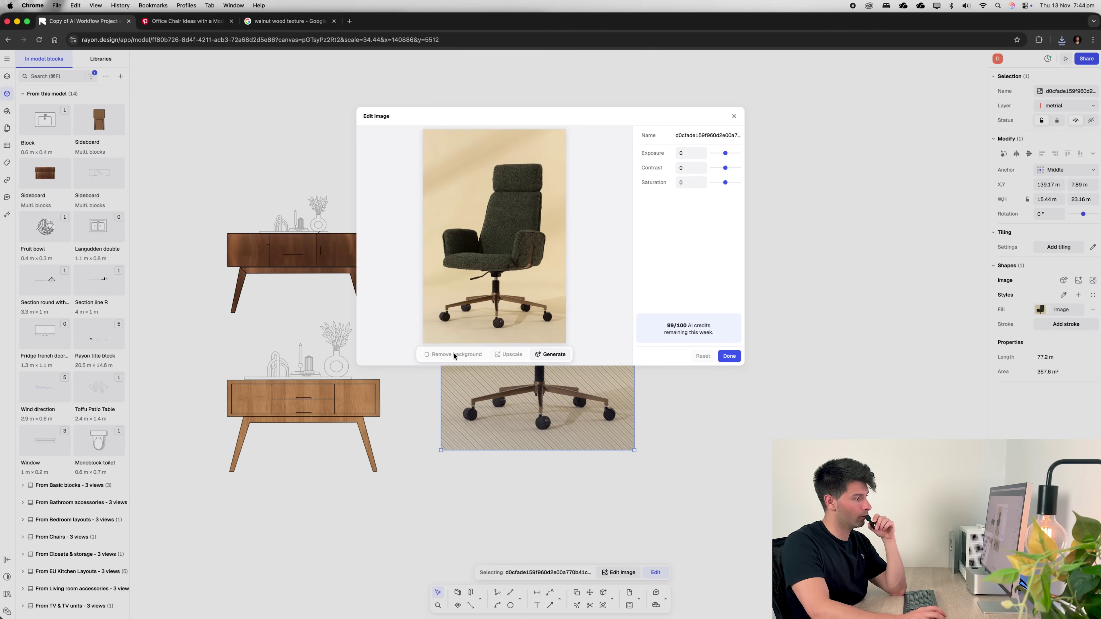
{"action": "left_click", "coordinate": [729, 356]}
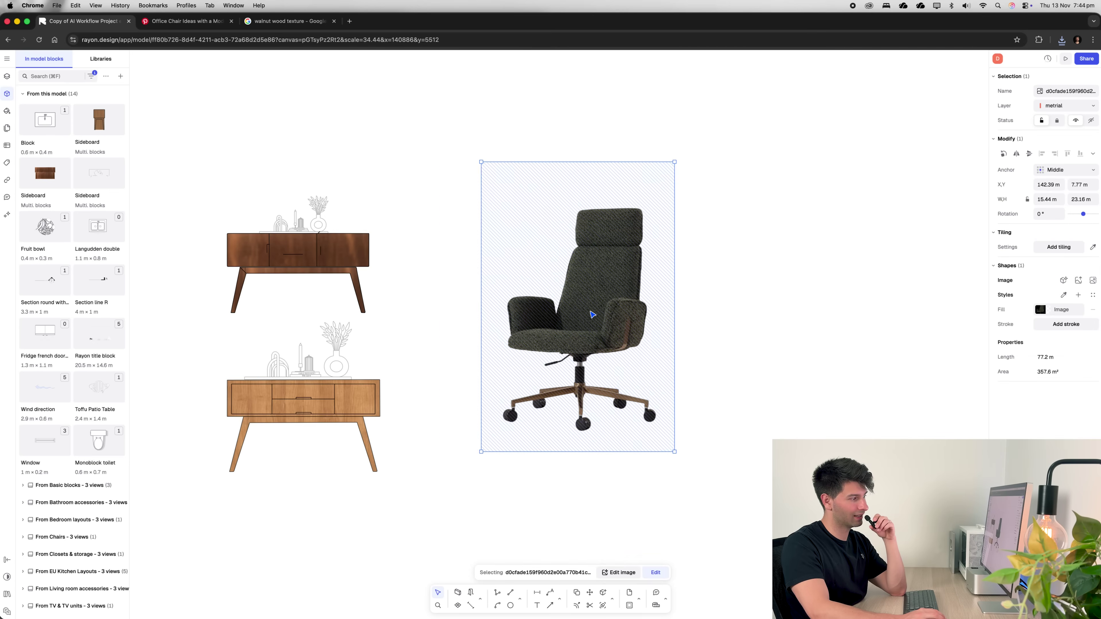
- Generate both a family of view blocks and a tracing from the office chair image
{"action": "left_click", "coordinate": [1064, 280]}
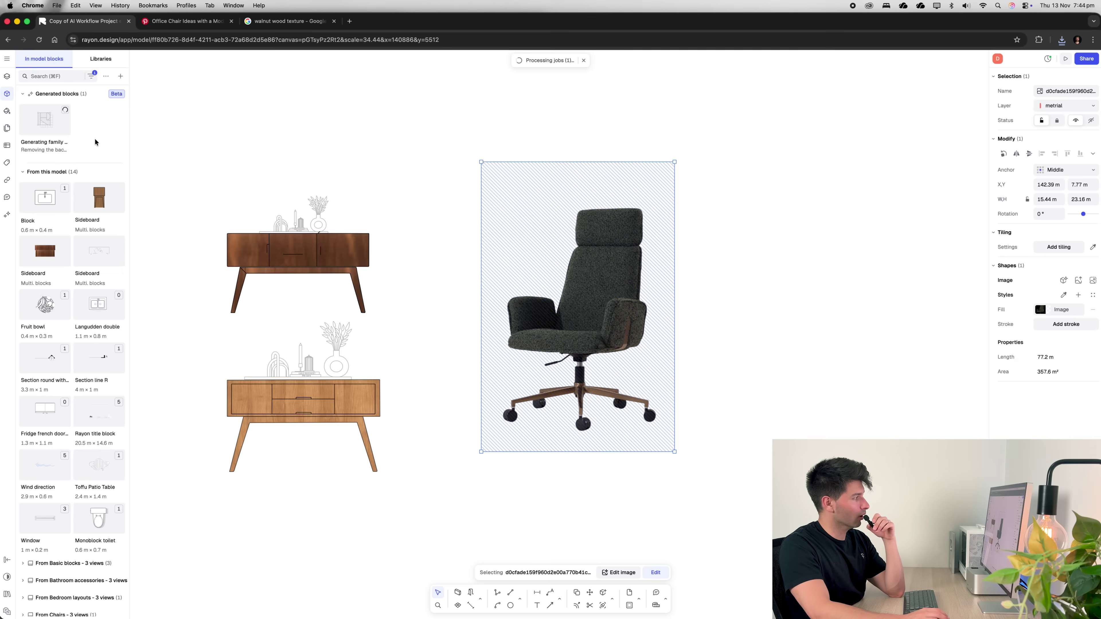
{"action": "scroll", "coordinate": [96, 142], "scroll_direction": "down", "scroll_amount": 2}
{"action": "left_click", "coordinate": [1065, 281]}
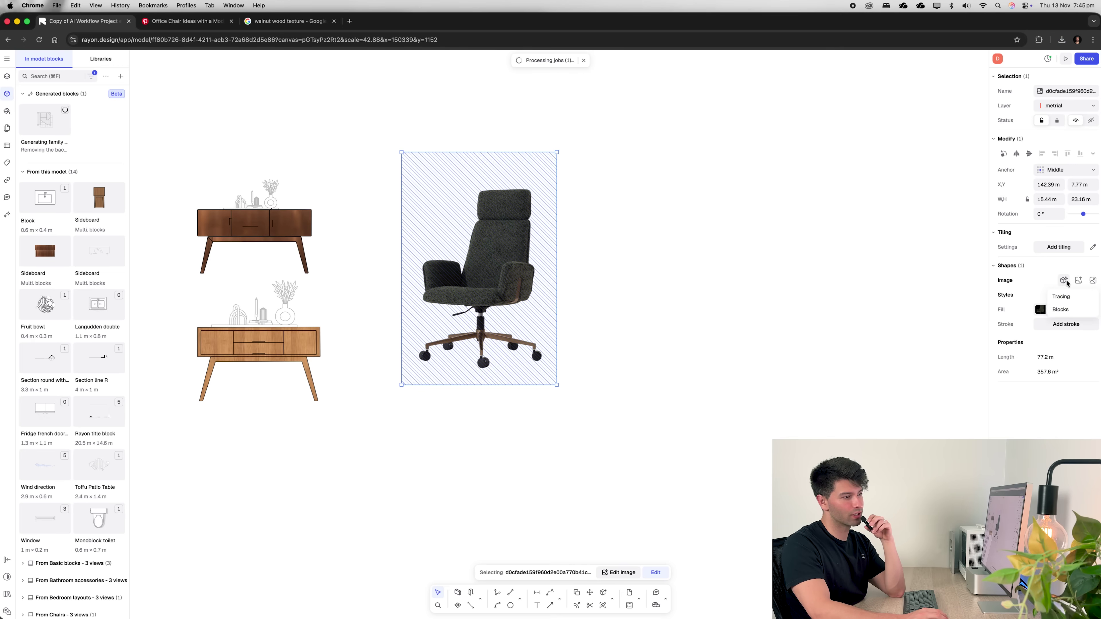
{"action": "left_click", "coordinate": [1069, 298]}
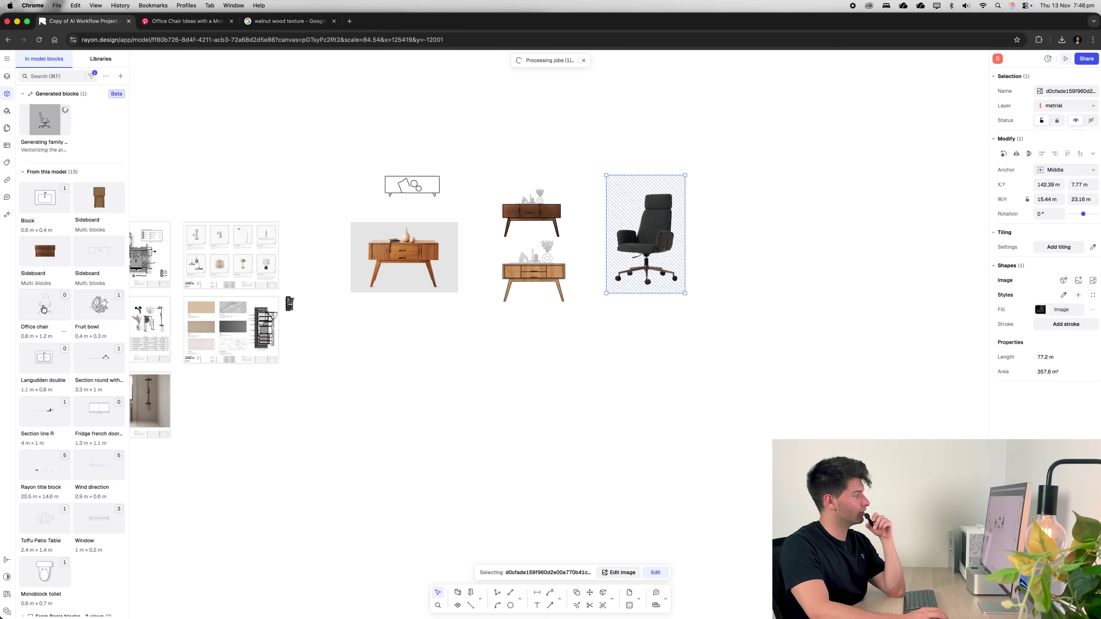
- Insert the traced office chair block and enlarge it to about the pictured chair's size, just right of the chair image
{"action": "left_click_drag", "start_coordinate": [43, 309], "coordinate": [690, 333]}
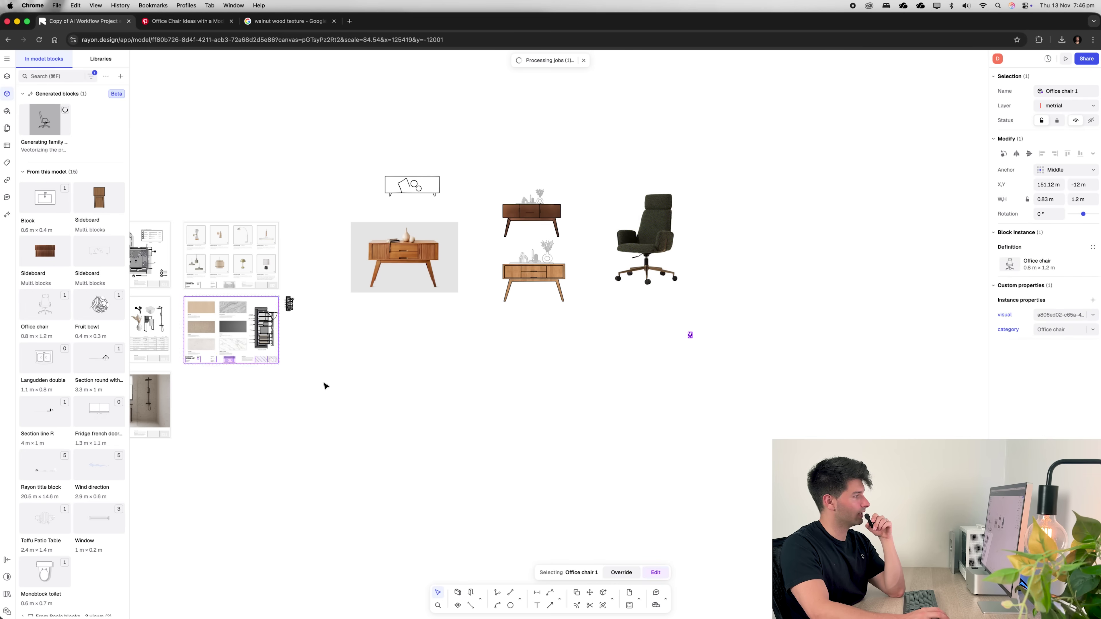
{"action": "scroll", "coordinate": [705, 337], "scroll_direction": "up", "scroll_amount": 10}
{"action": "left_click_drag", "start_coordinate": [650, 437], "coordinate": [649, 208]}
{"action": "scroll", "coordinate": [578, 362], "scroll_direction": "down", "scroll_amount": 5}
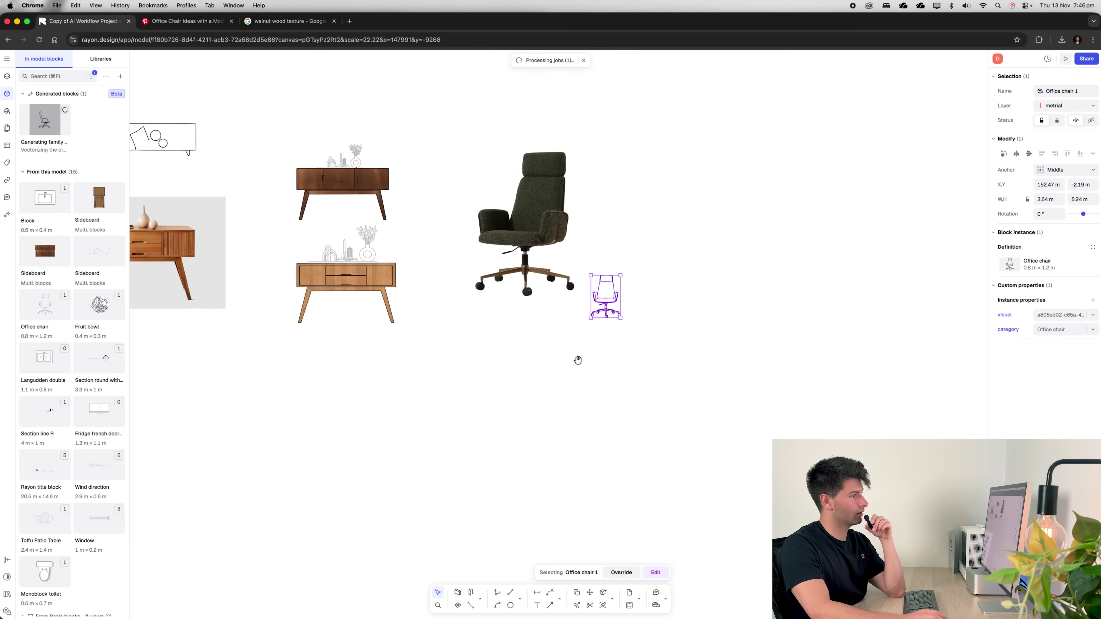
{"action": "middle_click_drag", "start_coordinate": [577, 362], "coordinate": [544, 421]}
{"action": "left_click_drag", "start_coordinate": [587, 334], "coordinate": [640, 216]}
{"action": "middle_click_drag", "start_coordinate": [615, 301], "coordinate": [655, 365]}
{"action": "scroll", "coordinate": [656, 365], "scroll_direction": "up", "scroll_amount": 1}
{"action": "left_click", "coordinate": [748, 465]}
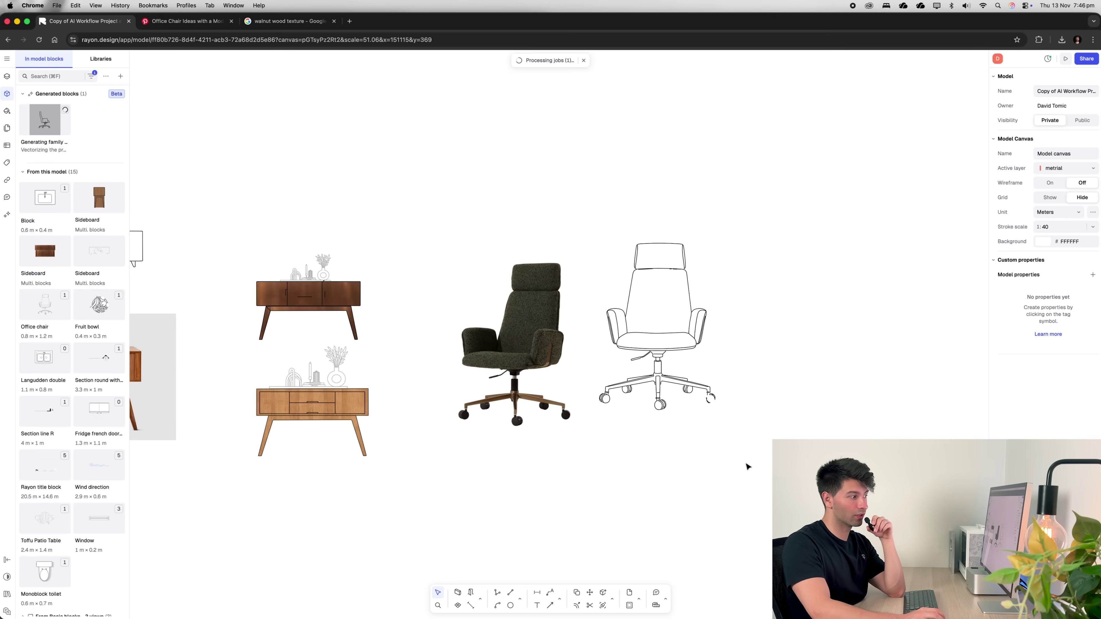
{"action": "scroll", "coordinate": [654, 445], "scroll_direction": "up", "scroll_amount": 1}
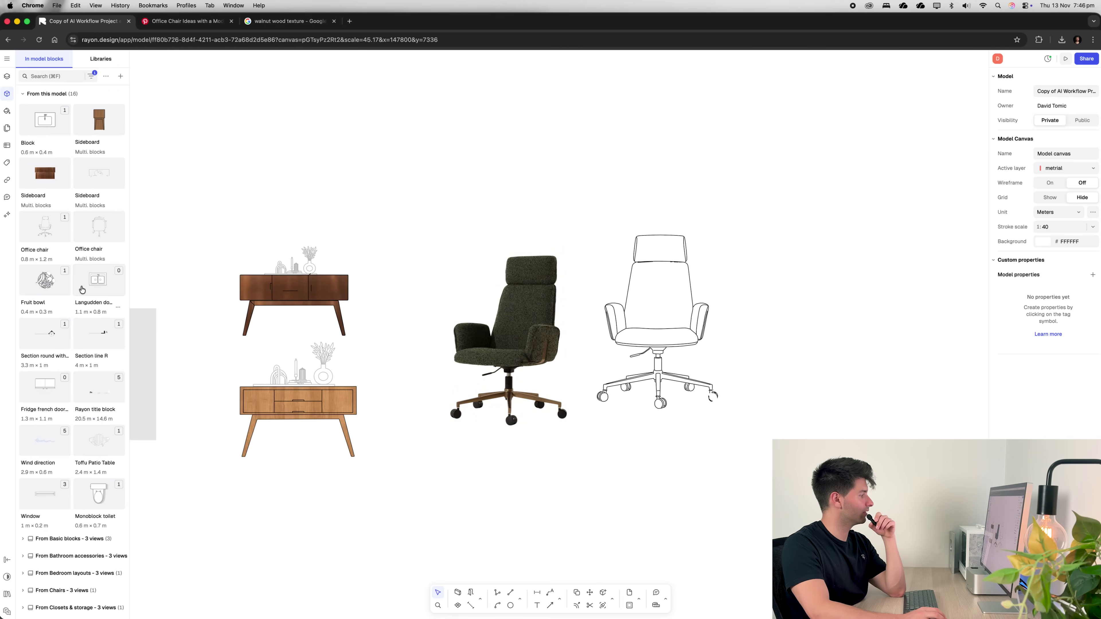
- Place the generated office chair's top, side and front views in a row beside the tracing, scaling the front view to 18.6 m by 26.39 m
{"action": "left_click", "coordinate": [88, 238]}
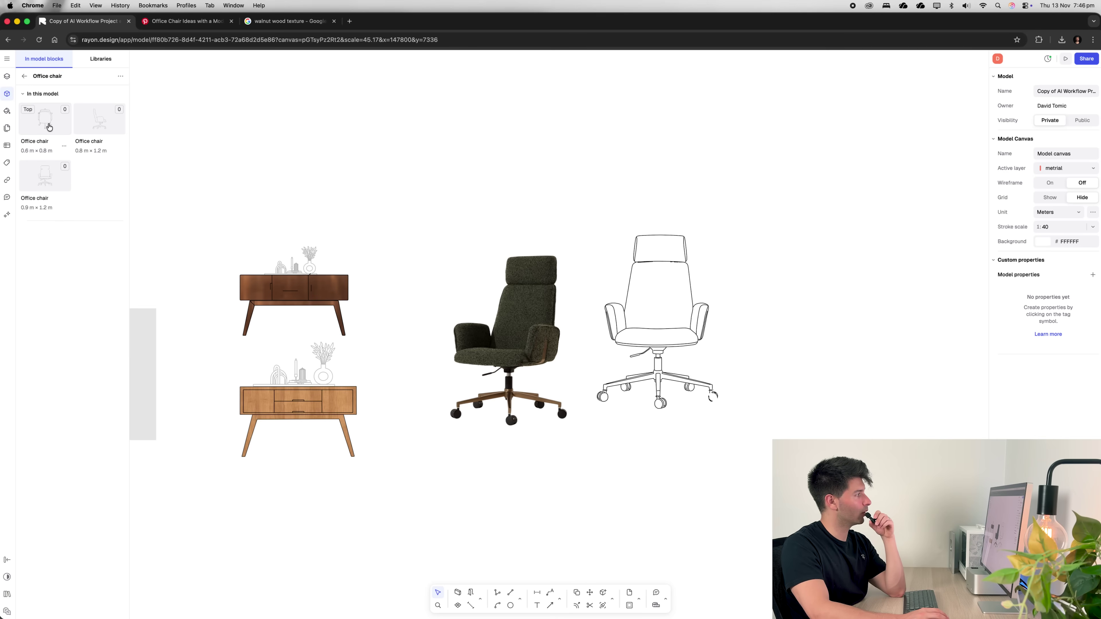
{"action": "left_click", "coordinate": [49, 127]}
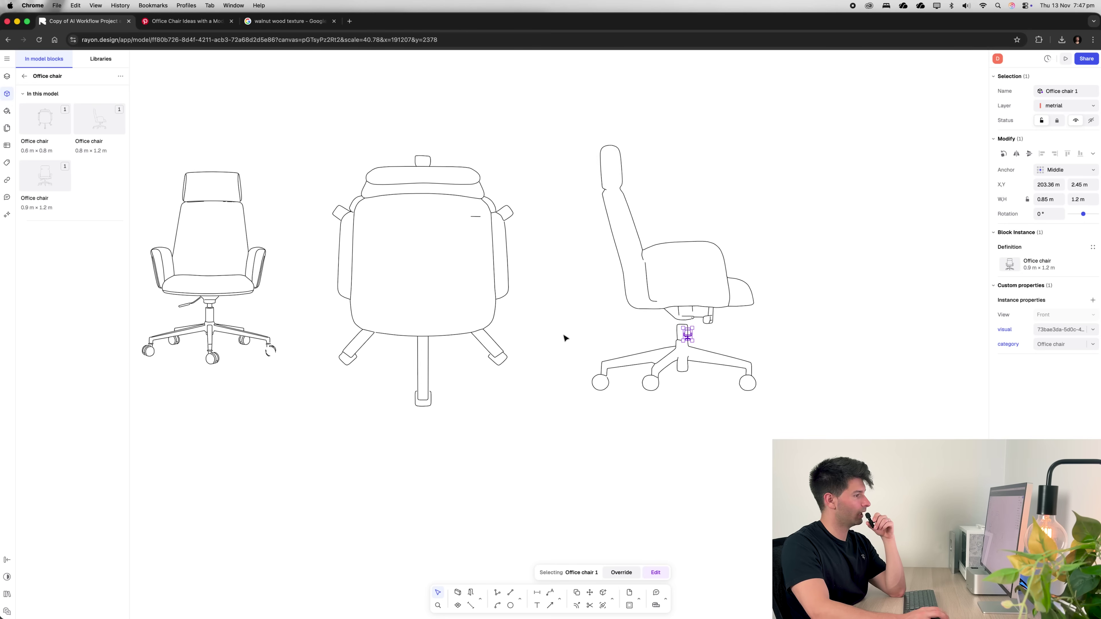
{"action": "scroll", "coordinate": [567, 335], "scroll_direction": "down", "scroll_amount": 2}
{"action": "left_click_drag", "start_coordinate": [681, 330], "coordinate": [824, 212]}
{"action": "left_click_drag", "start_coordinate": [707, 271], "coordinate": [707, 271]}
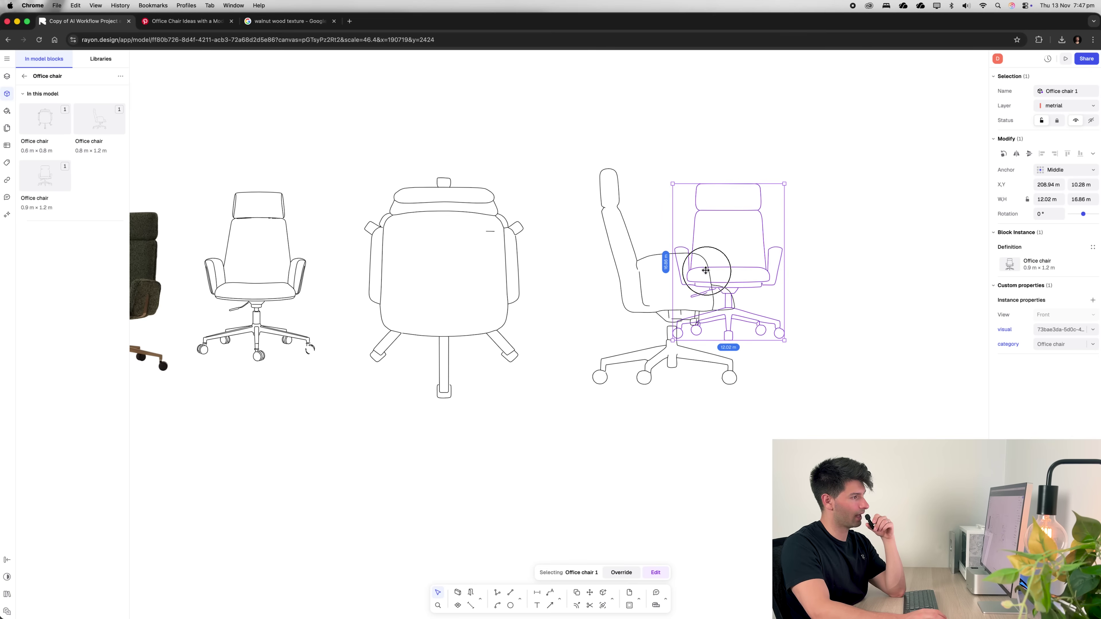
{"action": "left_click_drag", "start_coordinate": [707, 271], "coordinate": [828, 265]}
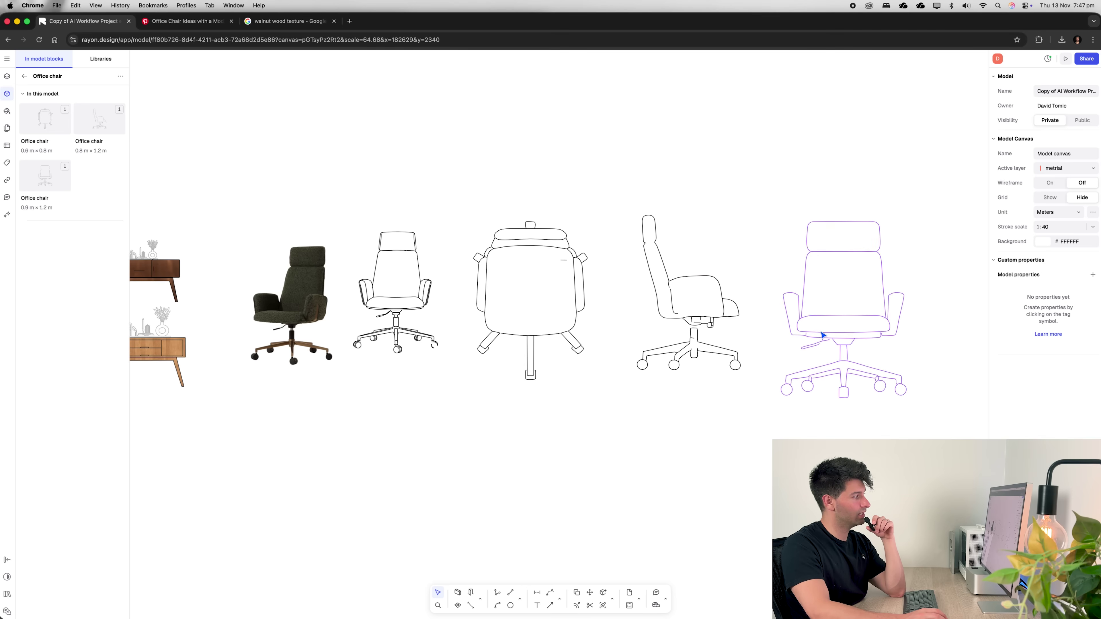
{"action": "left_click_drag", "start_coordinate": [847, 343], "coordinate": [841, 325]}
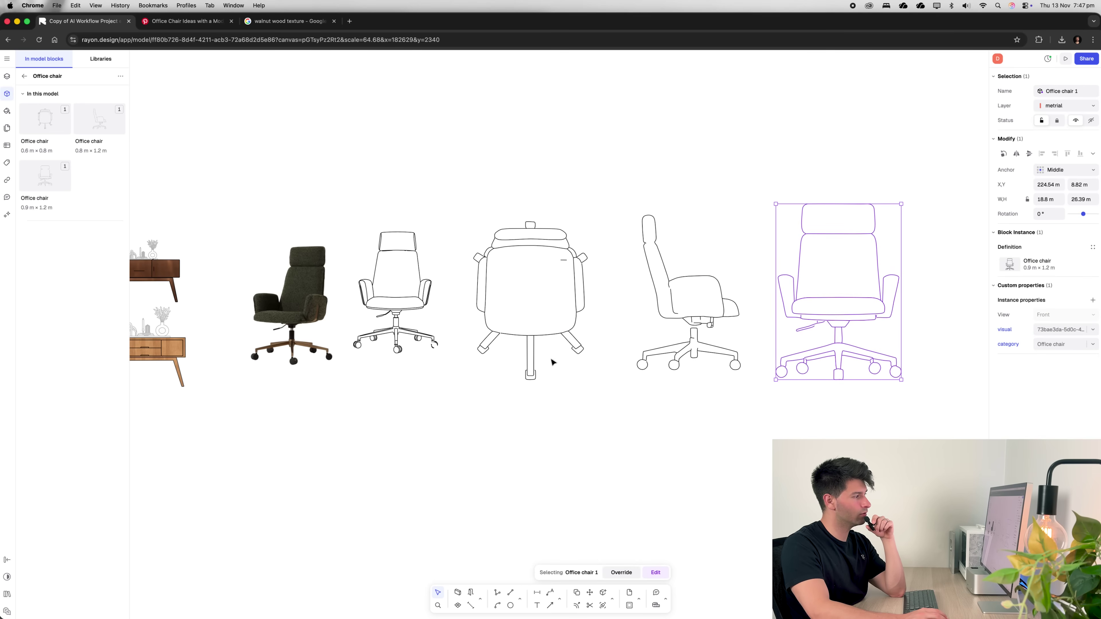
- Compare the office chair tracing and its top, side and front view blocks with the source picture and the sideboards
{"action": "middle_click_drag", "start_coordinate": [551, 359], "coordinate": [639, 327]}
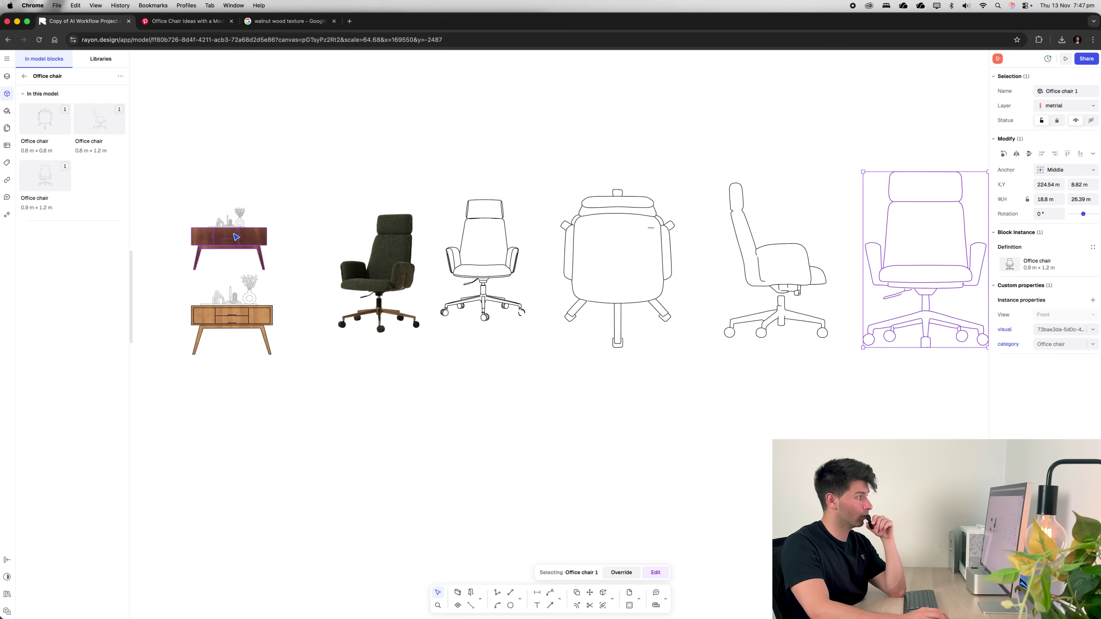
{"action": "scroll", "coordinate": [208, 236], "scroll_direction": "up", "scroll_amount": 5}
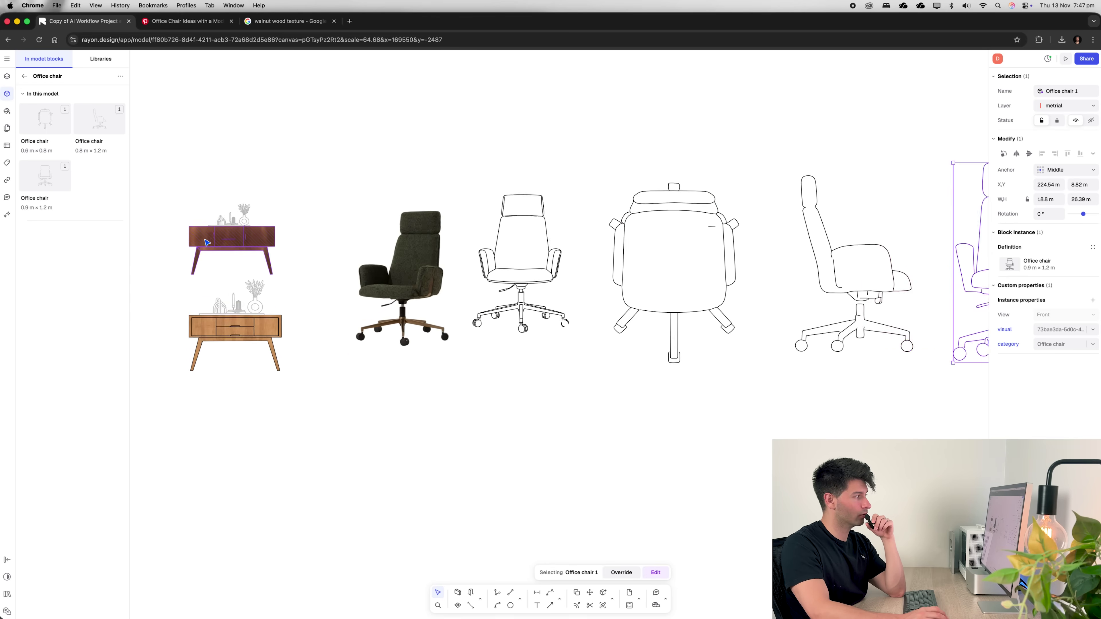
{"action": "scroll", "coordinate": [221, 374], "scroll_direction": "down", "scroll_amount": 5}
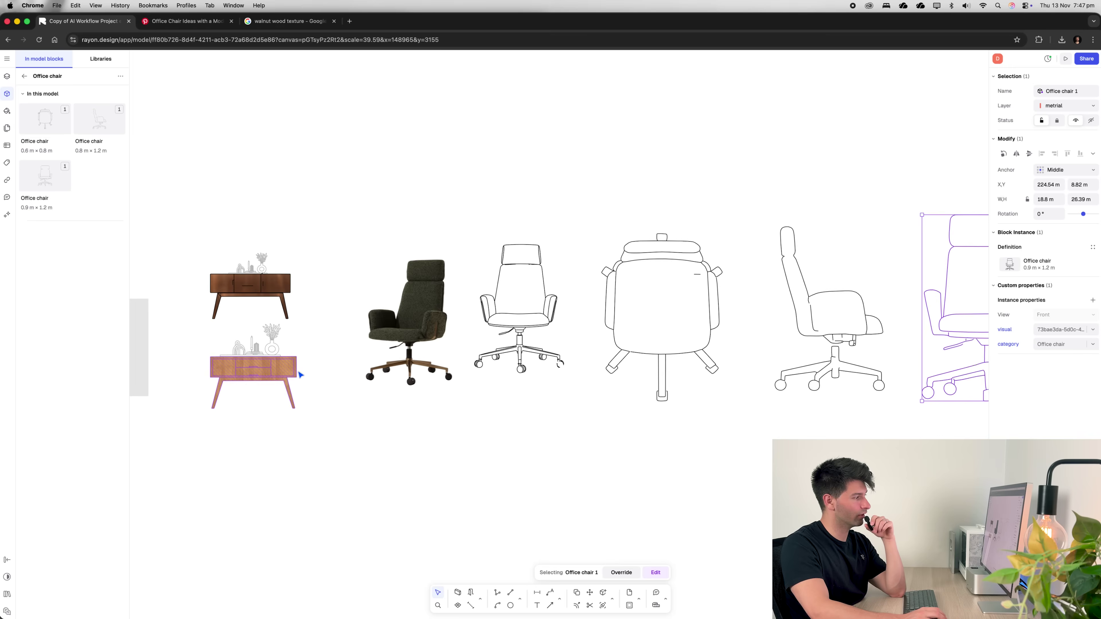
{"action": "left_click", "coordinate": [533, 394]}
{"action": "scroll", "coordinate": [427, 372], "scroll_direction": "up", "scroll_amount": 10}
{"action": "scroll", "coordinate": [434, 339], "scroll_direction": "down", "scroll_amount": 6}
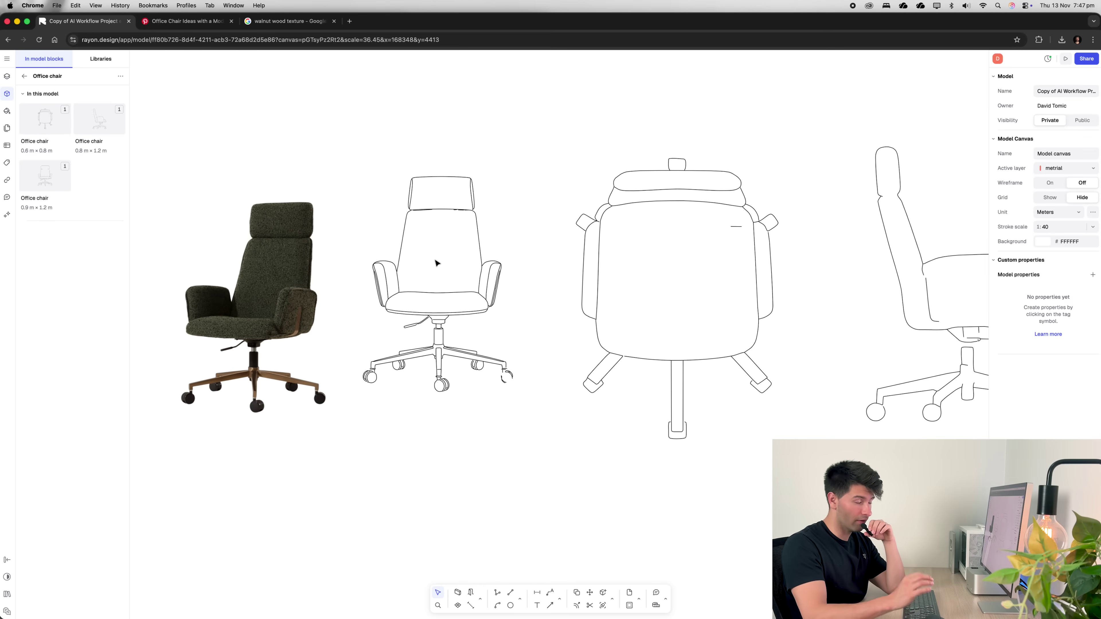
{"action": "scroll", "coordinate": [437, 265], "scroll_direction": "down", "scroll_amount": 6}
{"action": "middle_click_drag", "start_coordinate": [437, 268], "coordinate": [551, 276]}
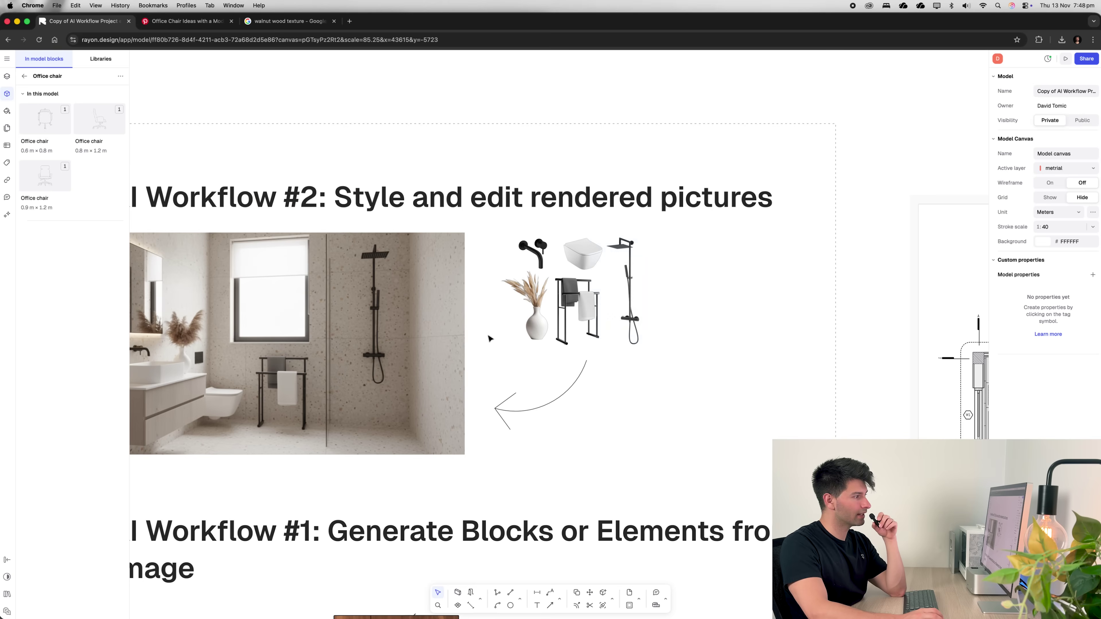
- Go to the AI Workflow #2 area and view the rendered bathroom picture with its separate fixture images
{"action": "scroll", "coordinate": [605, 260], "scroll_direction": "up", "scroll_amount": 5}
{"action": "scroll", "coordinate": [622, 299], "scroll_direction": "down", "scroll_amount": 3, "text": "ctrl"}
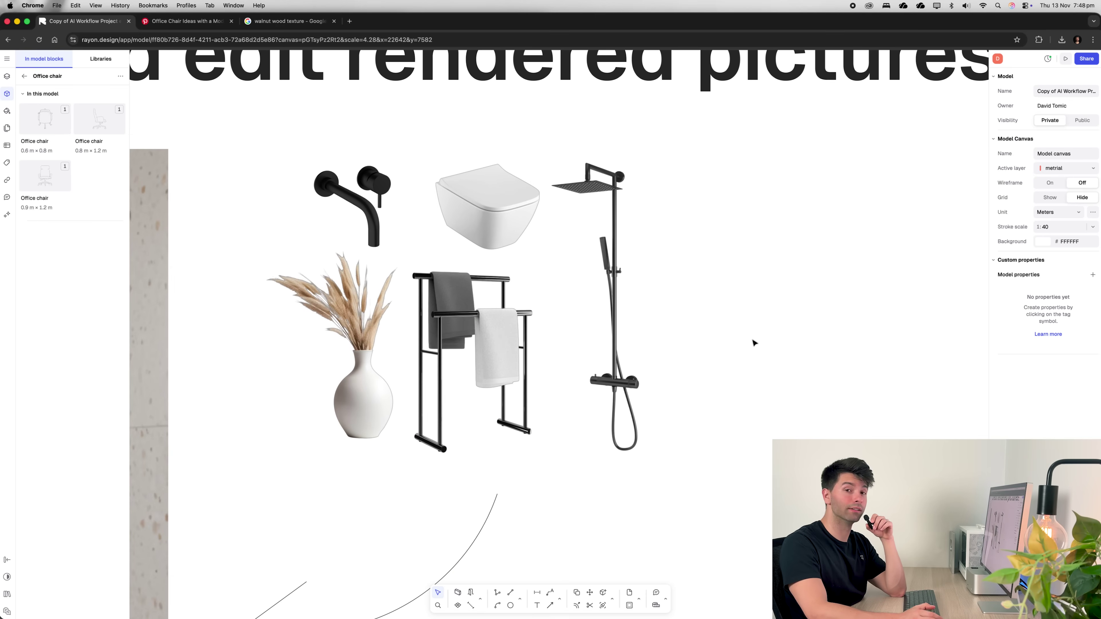
{"action": "scroll", "coordinate": [458, 212], "scroll_direction": "down", "scroll_amount": 5, "text": "ctrl"}
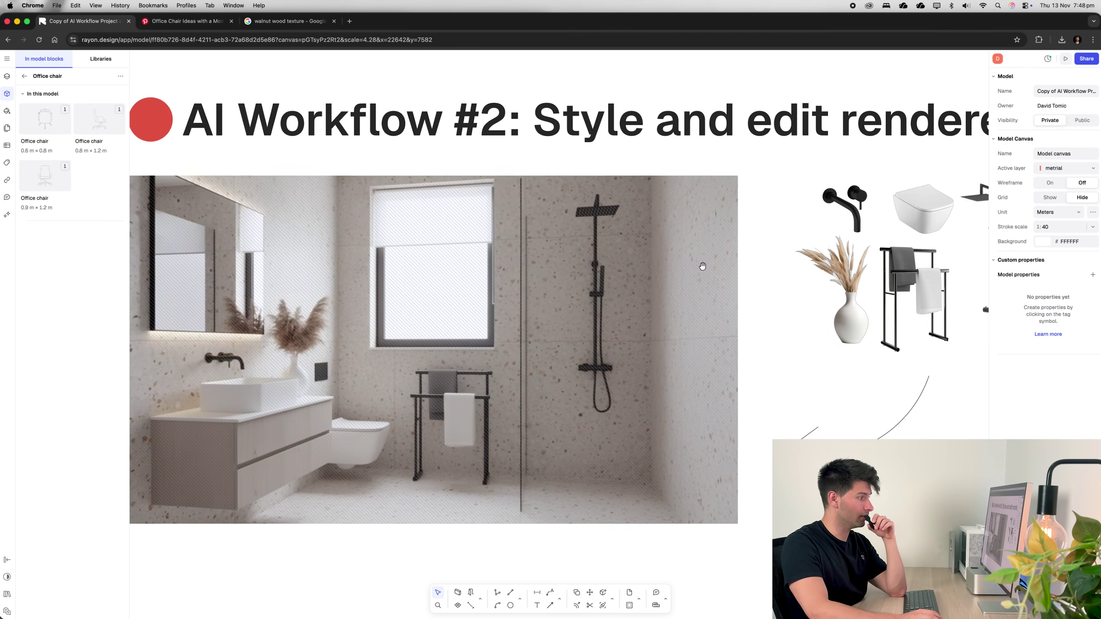
- Write the Rayon AI prompt "create a render using these items of a bathroom with terrazo tiles"
{"action": "scroll", "coordinate": [701, 265], "scroll_direction": "up", "scroll_amount": 3, "text": "ctrl"}
{"action": "left_click", "coordinate": [7, 214]}
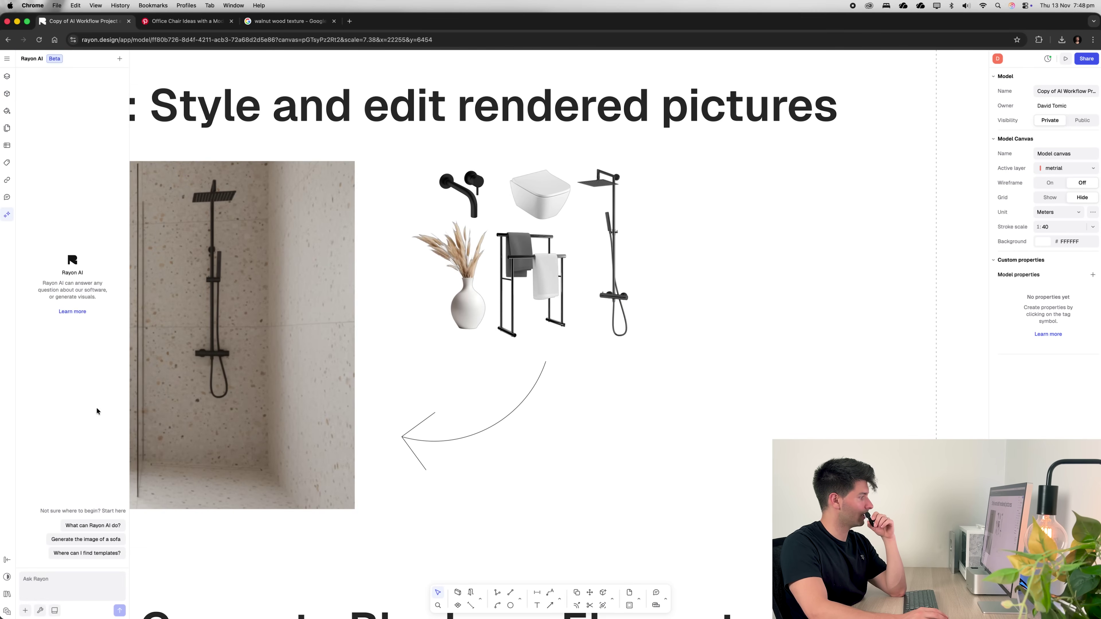
{"action": "left_click", "coordinate": [70, 579]}
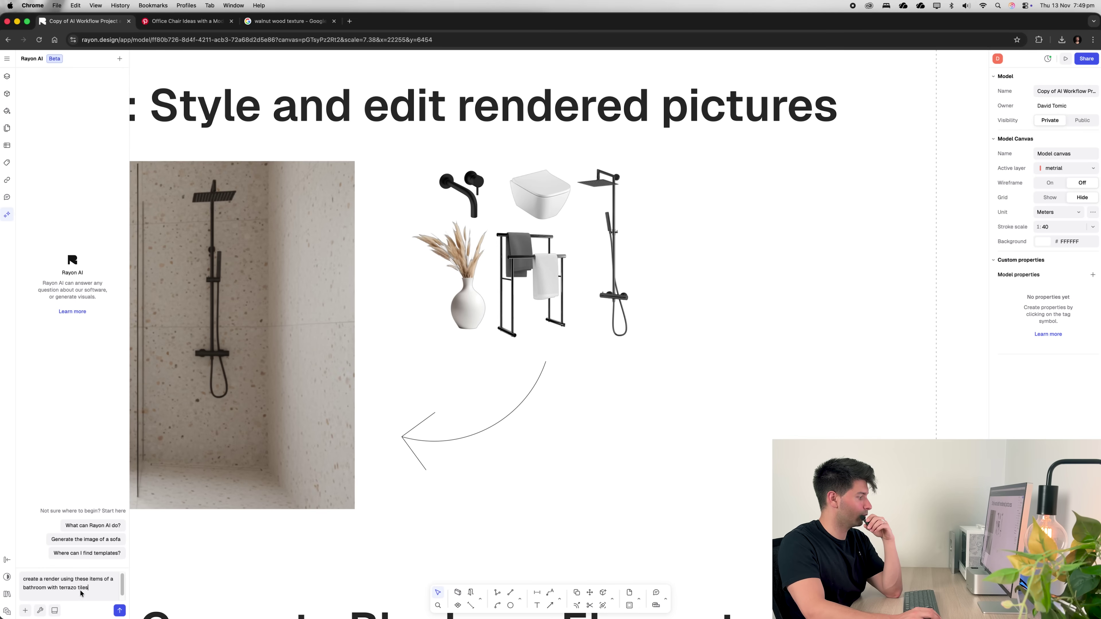
- Attach a canvas screenshot framing all the separate fixture images to the prompt, then generate and preview the bathroom render
{"action": "left_click", "coordinate": [26, 611]}
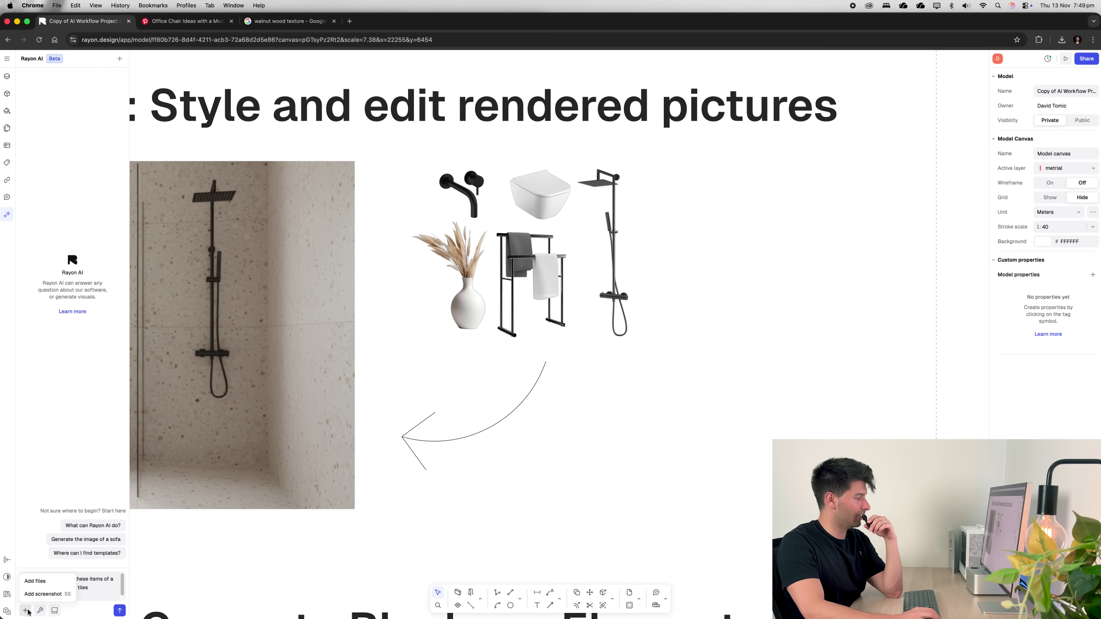
{"action": "left_click", "coordinate": [43, 594]}
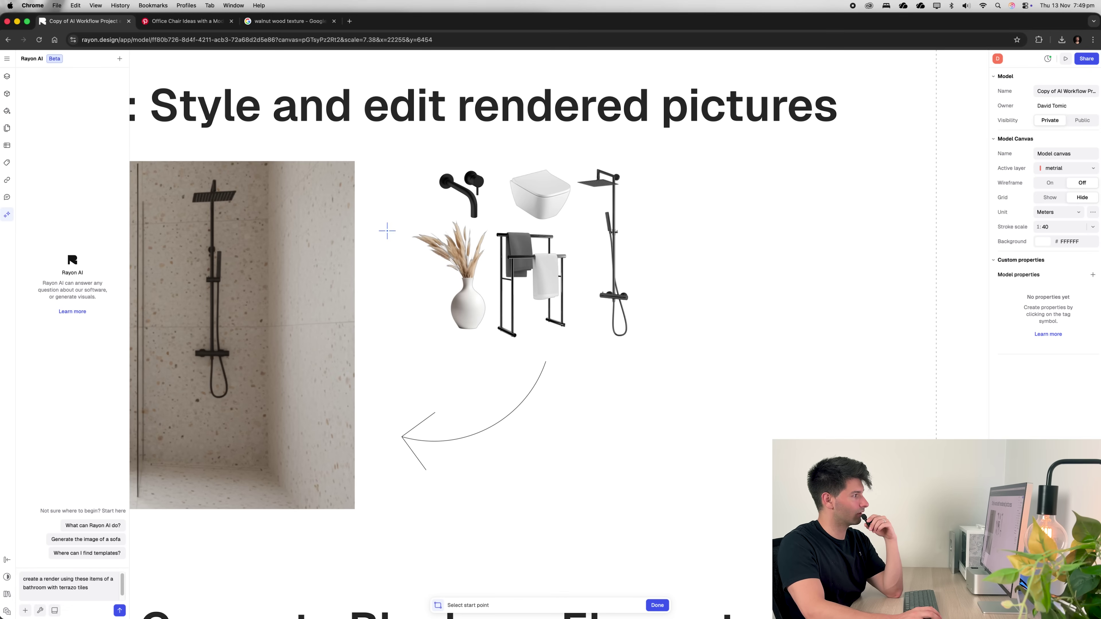
{"action": "left_click", "coordinate": [394, 153]}
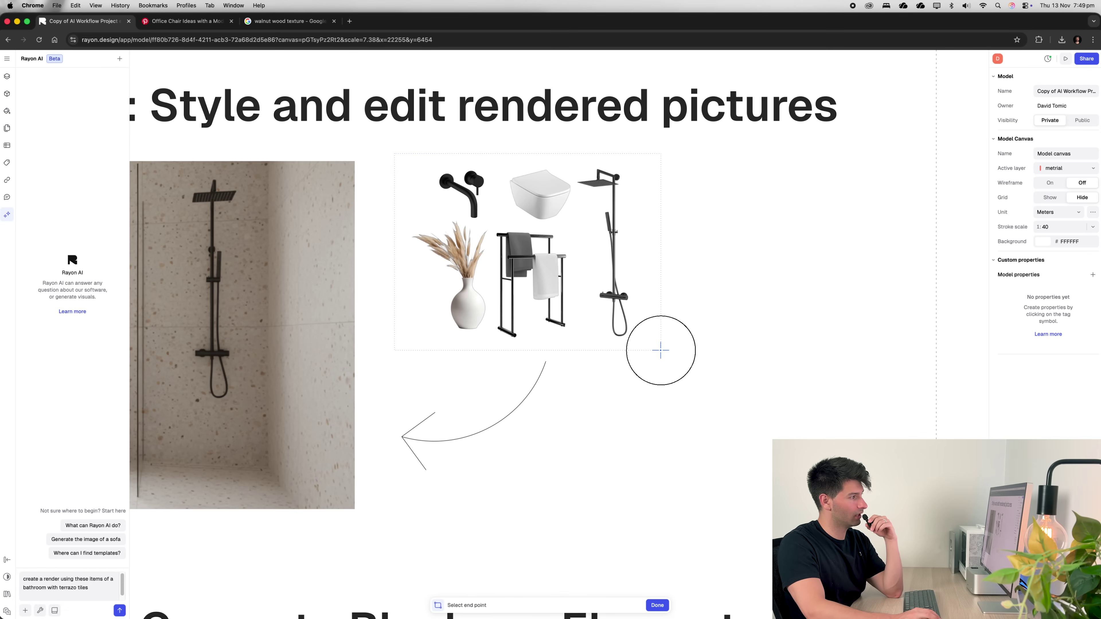
{"action": "left_click", "coordinate": [661, 351]}
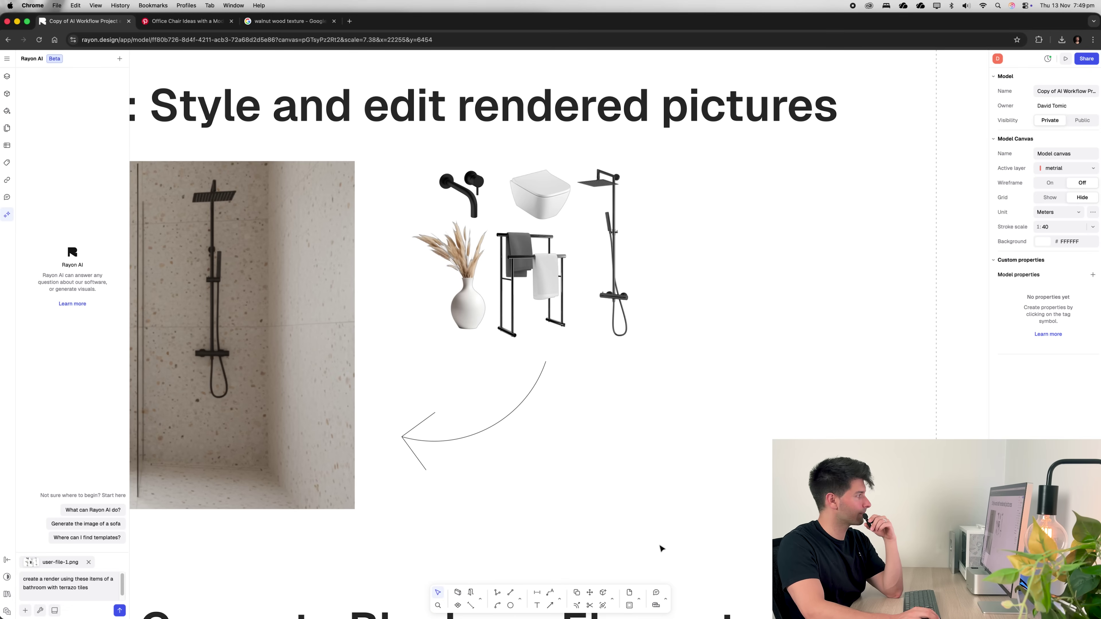
{"action": "left_click", "coordinate": [120, 610]}
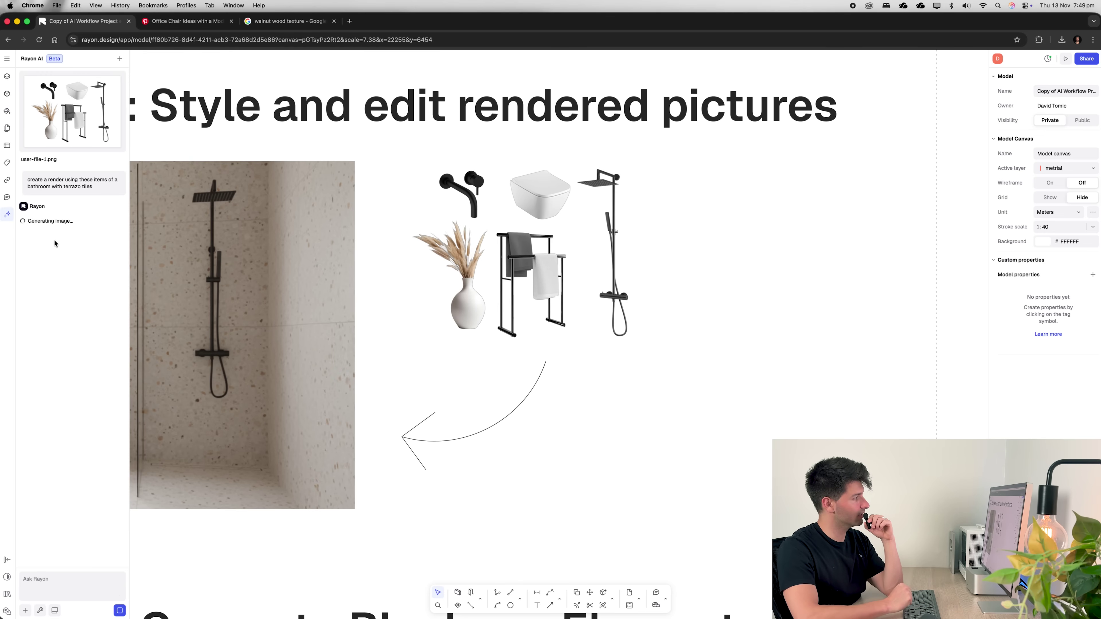
{"action": "left_click", "coordinate": [78, 267]}
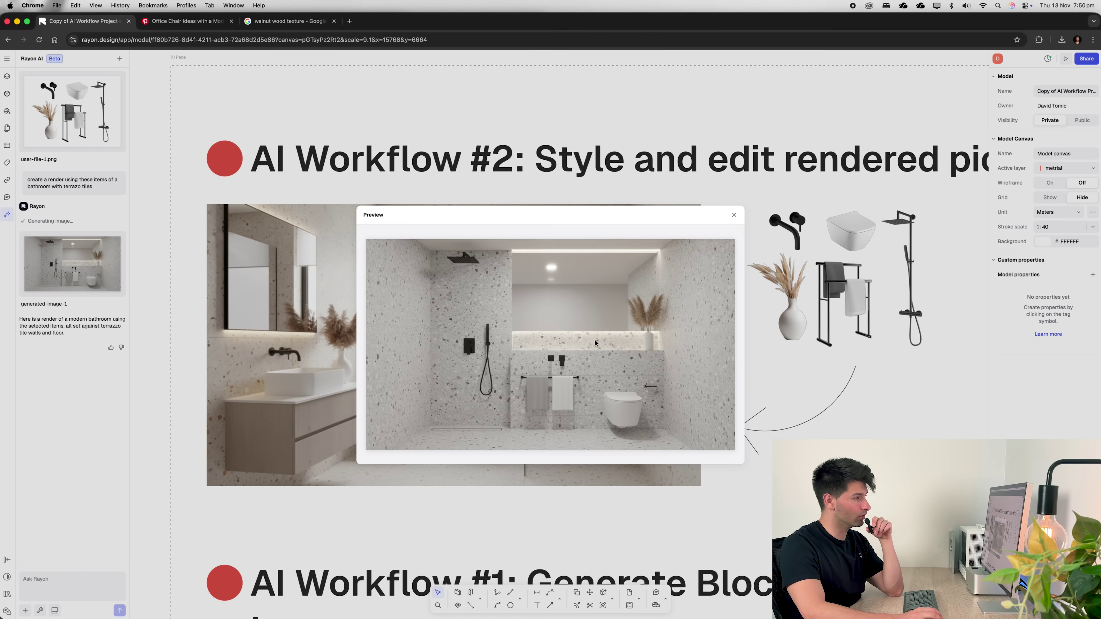
{"action": "left_click", "coordinate": [734, 215]}
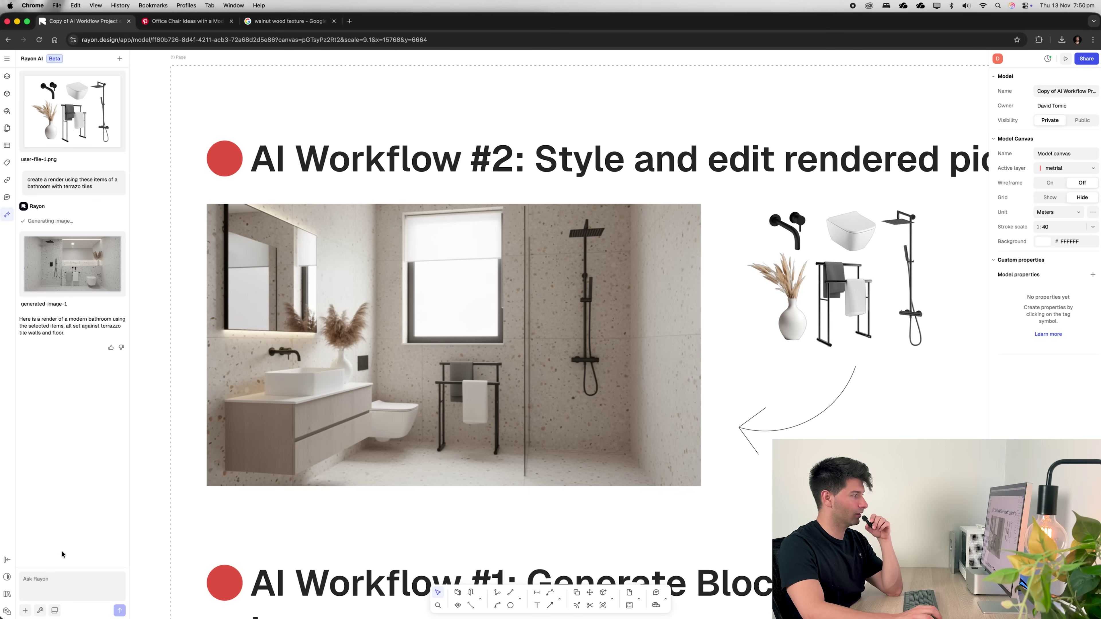
- Ask for an axonometric image showing a floating hand basin with wall taps and light beige terrazzo wall tiles, and preview the result
{"action": "left_click", "coordinate": [81, 593]}
{"action": "key", "text": "super+v"}
{"action": "left_click_drag", "start_coordinate": [123, 582], "coordinate": [122, 590]}
{"action": "left_click", "coordinate": [60, 587]}
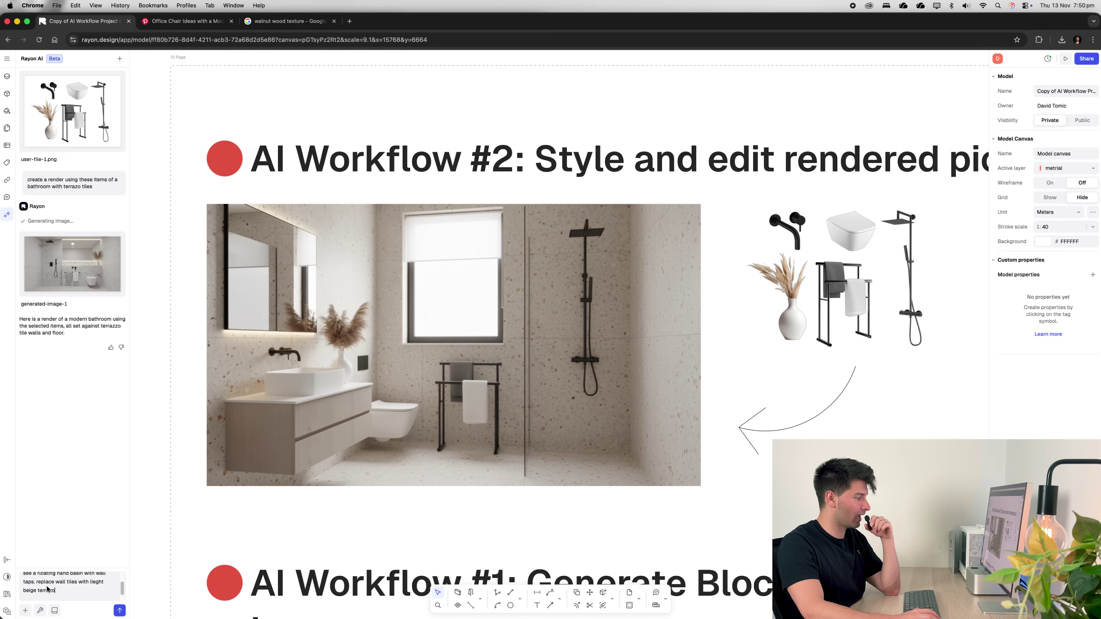
{"action": "double_click", "coordinate": [94, 583]}
{"action": "type", "text": "light"}
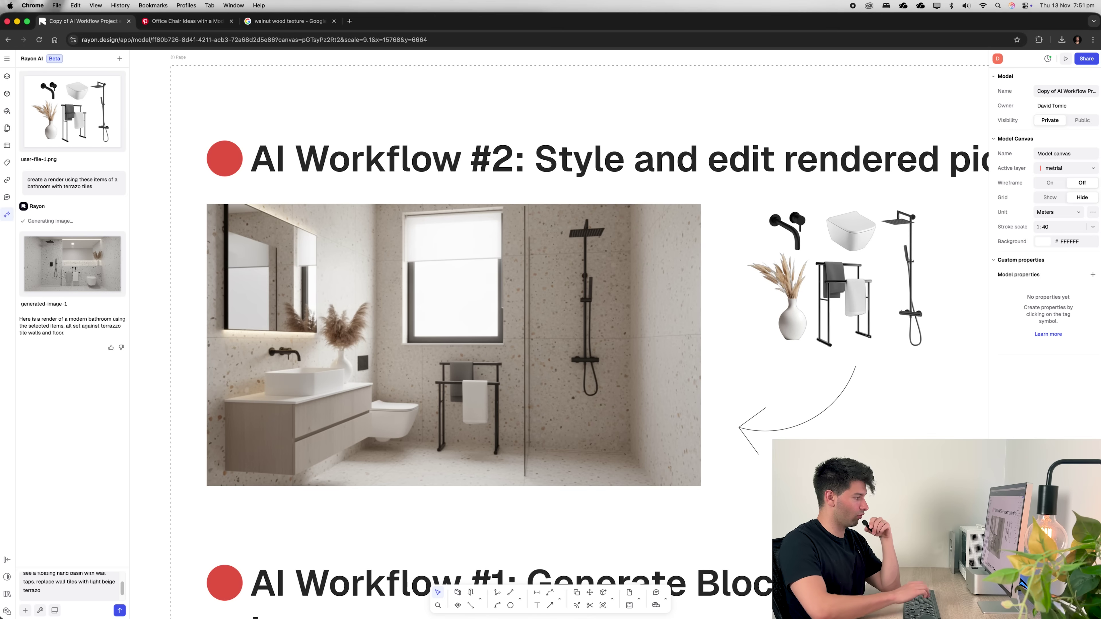
{"action": "left_click", "coordinate": [117, 609]}
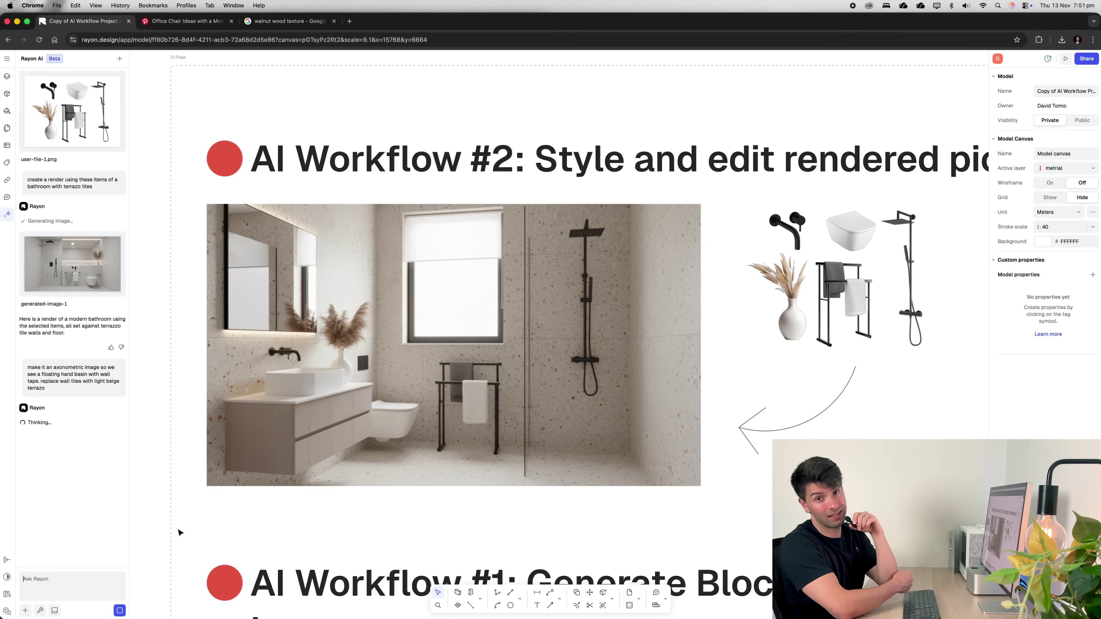
{"action": "left_click", "coordinate": [105, 456]}
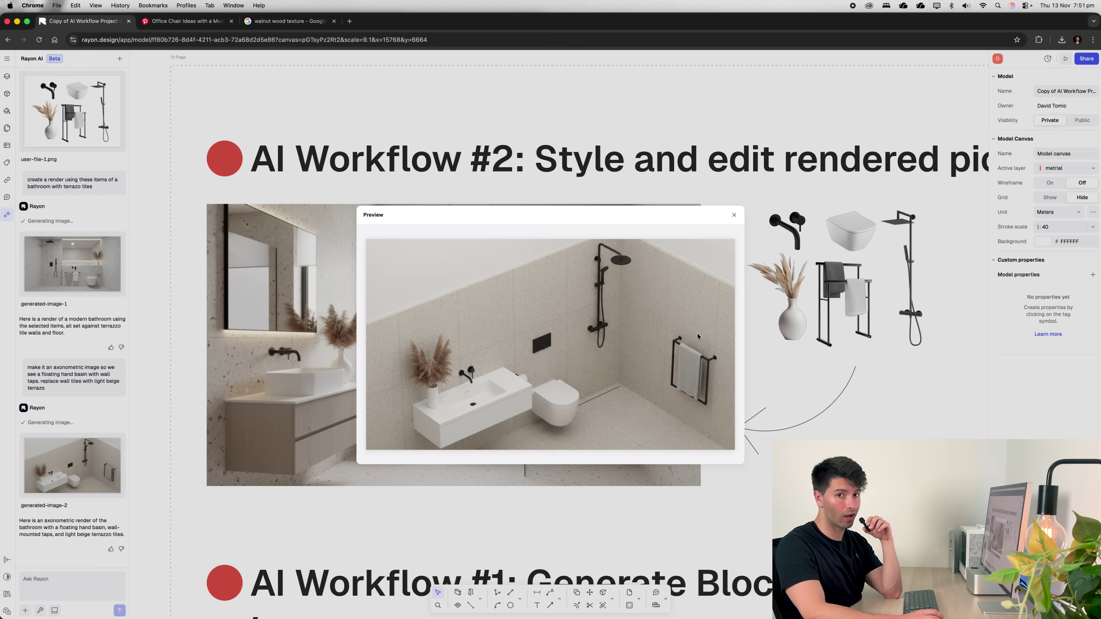
{"action": "left_click", "coordinate": [734, 215]}
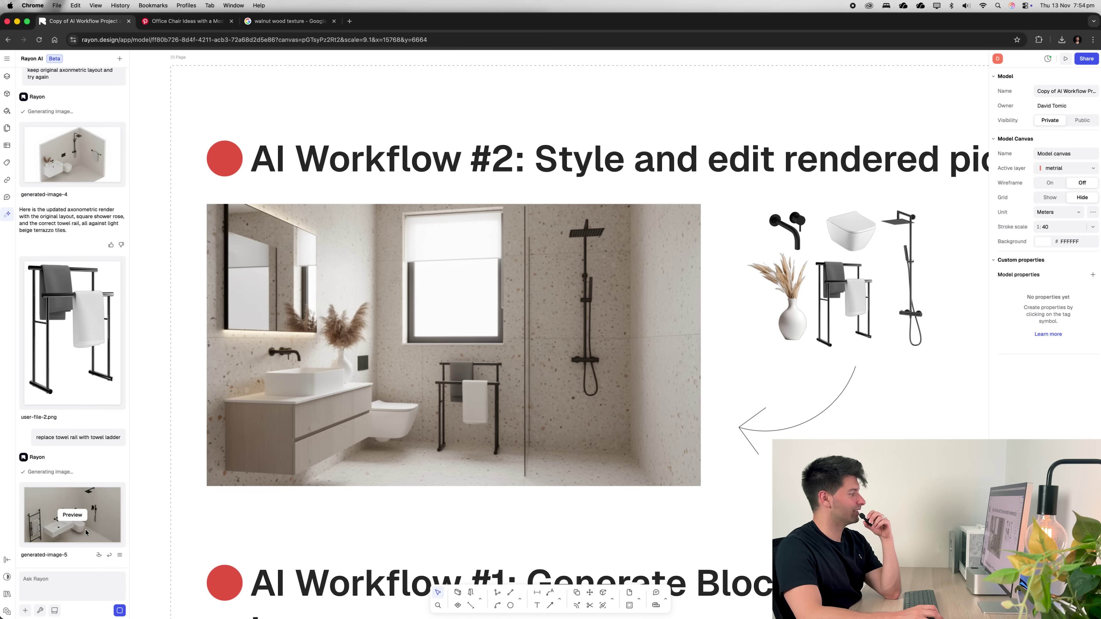
- Review the successive axonometric renders in the conversation, previewing the retry that keeps the original layout and checking the towel ladder version
{"action": "scroll", "coordinate": [60, 457], "scroll_direction": "up", "scroll_amount": 3}
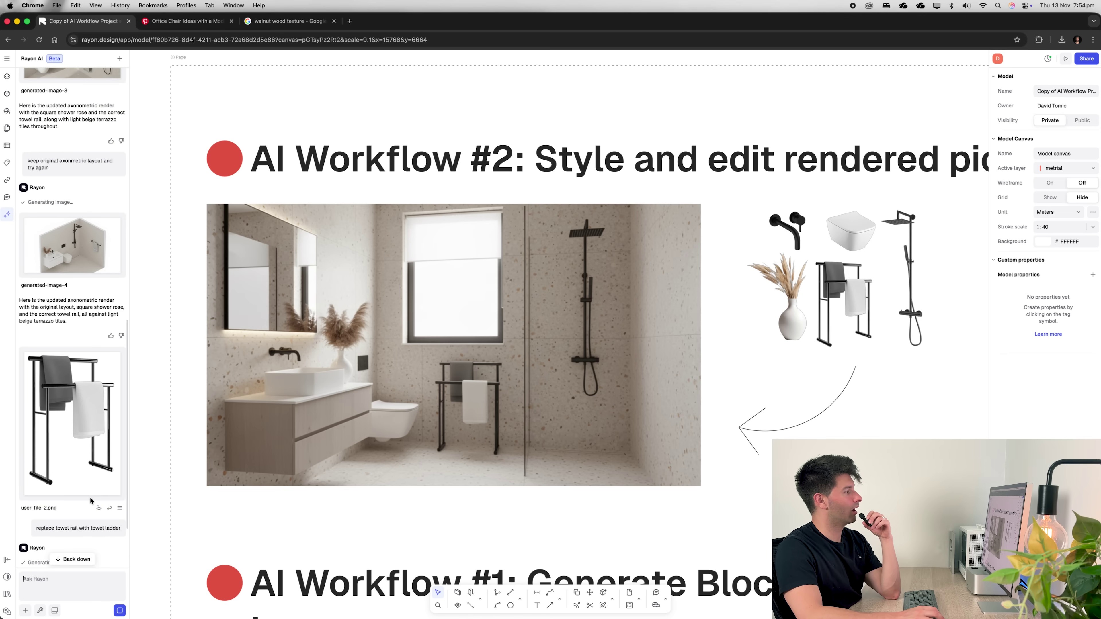
{"action": "scroll", "coordinate": [60, 457], "scroll_direction": "up", "scroll_amount": 7}
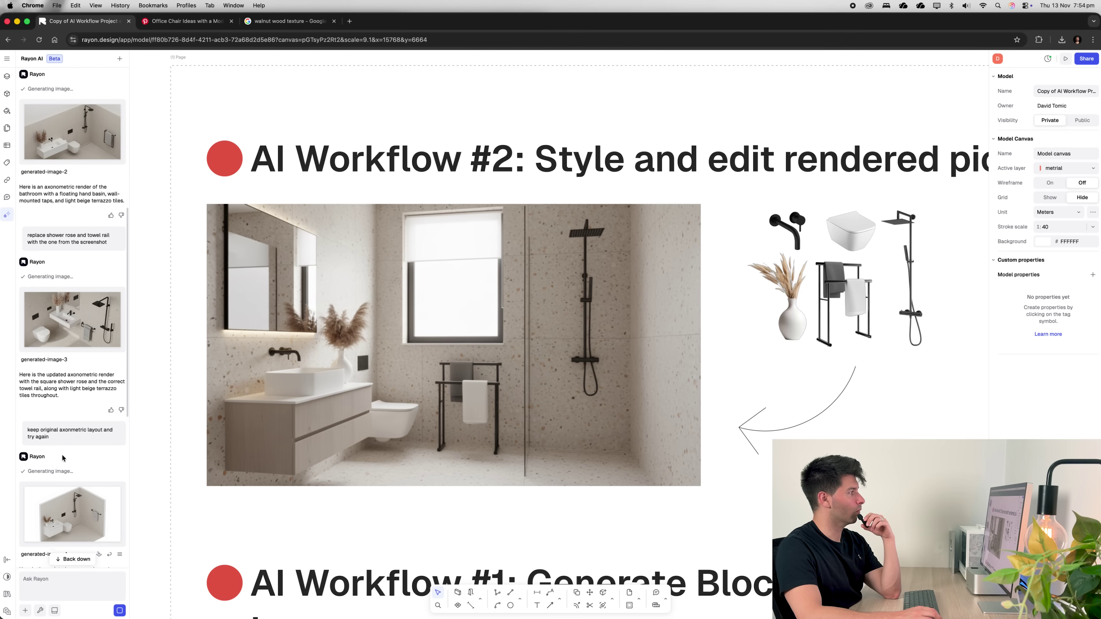
{"action": "scroll", "coordinate": [100, 313], "scroll_direction": "up", "scroll_amount": 1}
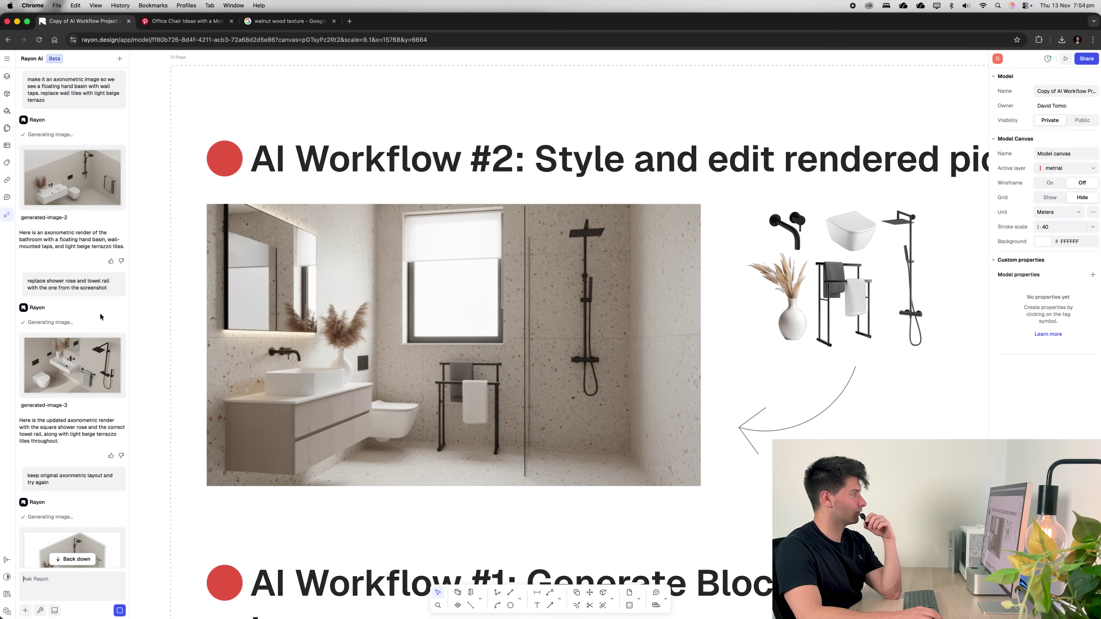
{"action": "mouse_move", "coordinate": [87, 183]}
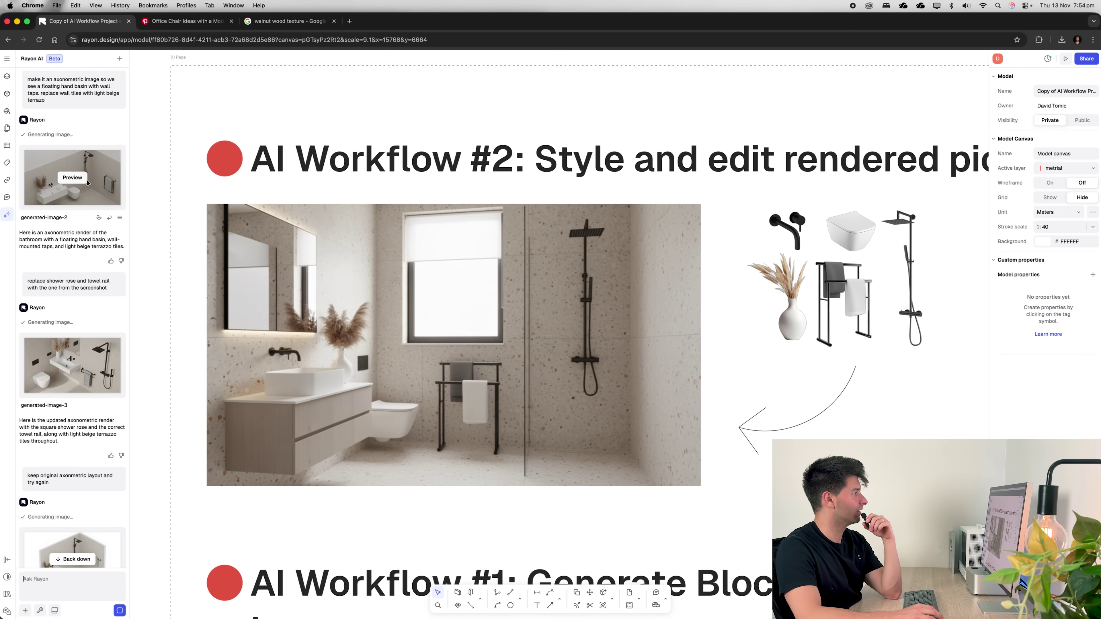
{"action": "scroll", "coordinate": [81, 204], "scroll_direction": "down", "scroll_amount": 1}
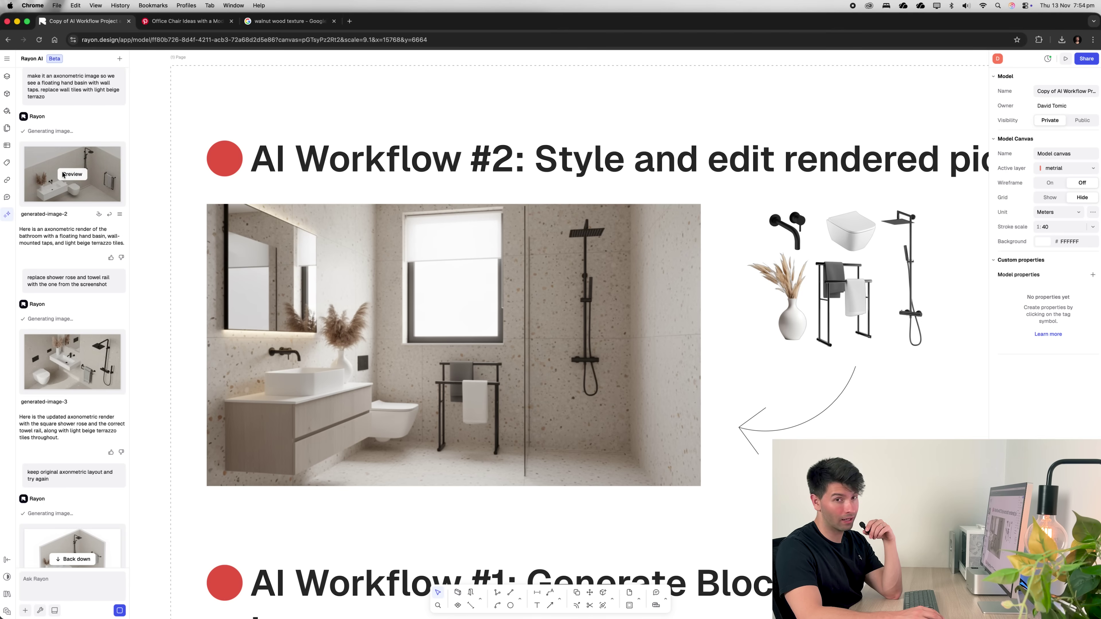
{"action": "scroll", "coordinate": [48, 333], "scroll_direction": "down", "scroll_amount": 2}
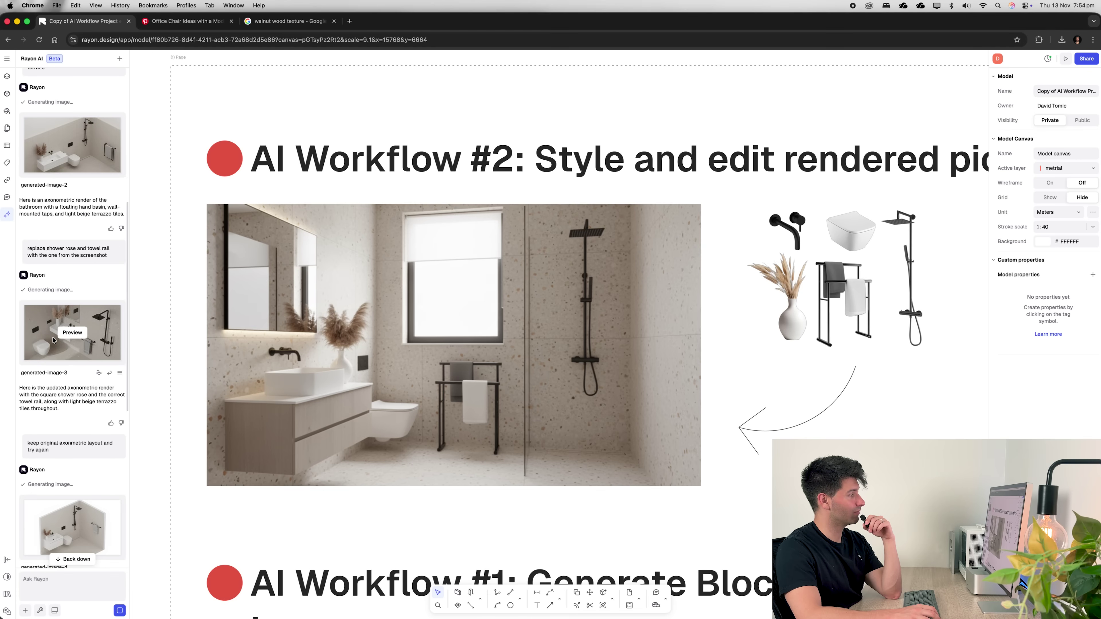
{"action": "scroll", "coordinate": [70, 412], "scroll_direction": "down", "scroll_amount": 6}
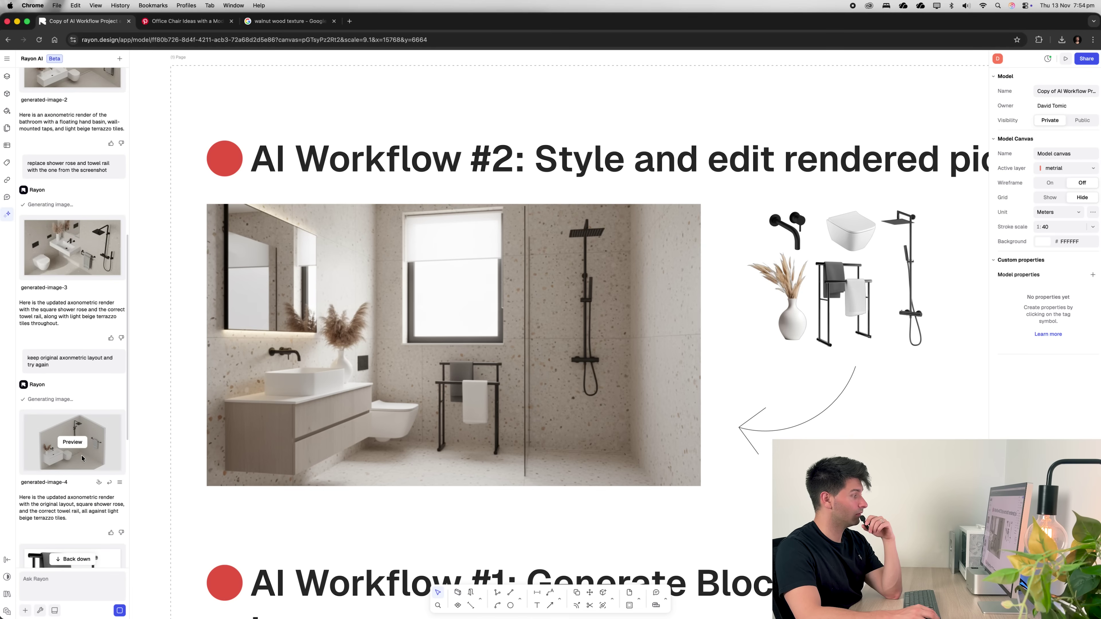
{"action": "left_click", "coordinate": [80, 441]}
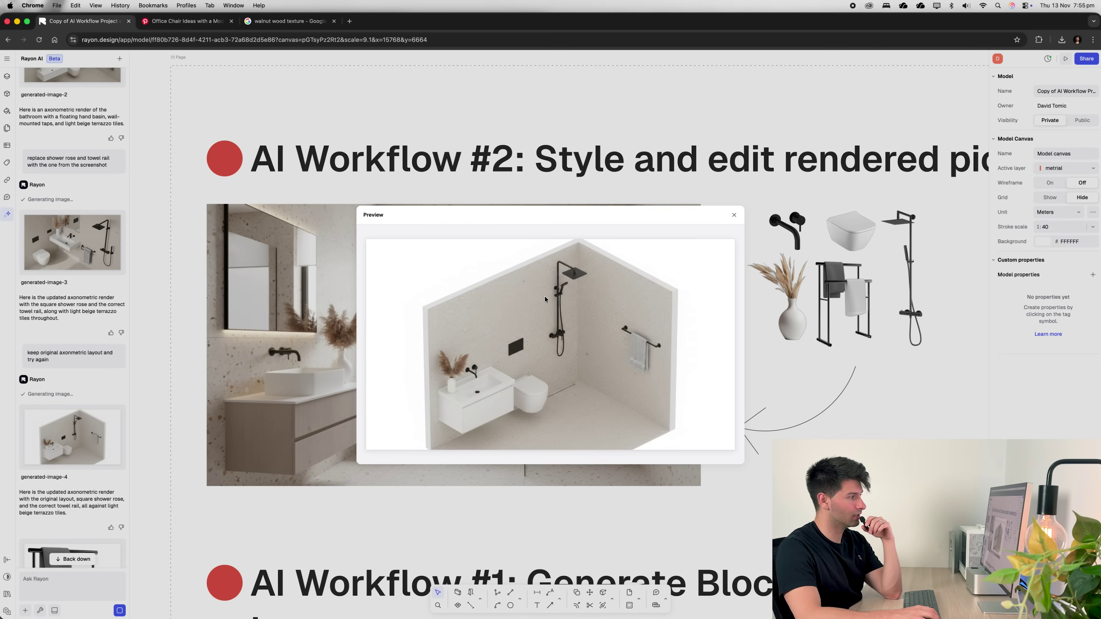
{"action": "left_click", "coordinate": [734, 215]}
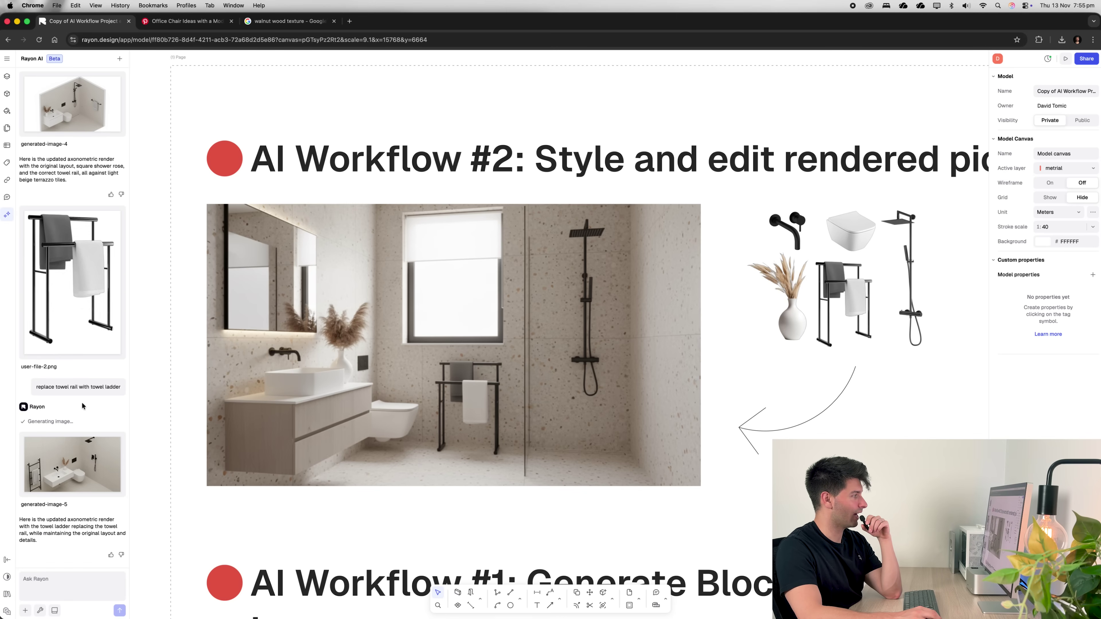
{"action": "mouse_move", "coordinate": [74, 467]}
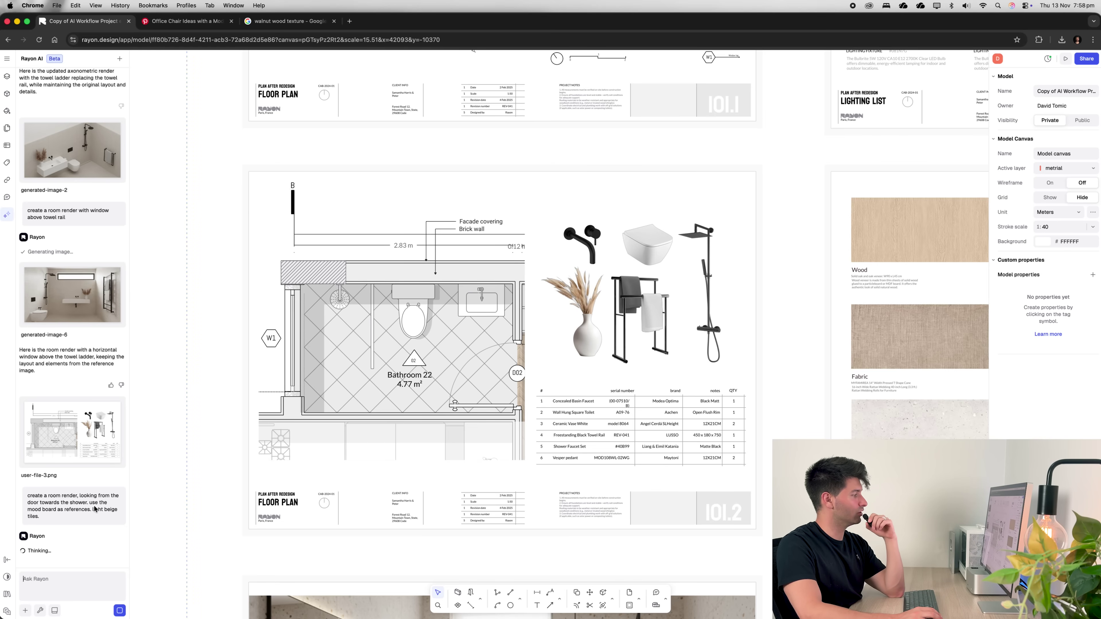
- Examine the bathroom floor plan and preview the room render generated from it, looking from the door towards the shower
{"action": "left_click", "coordinate": [522, 333]}
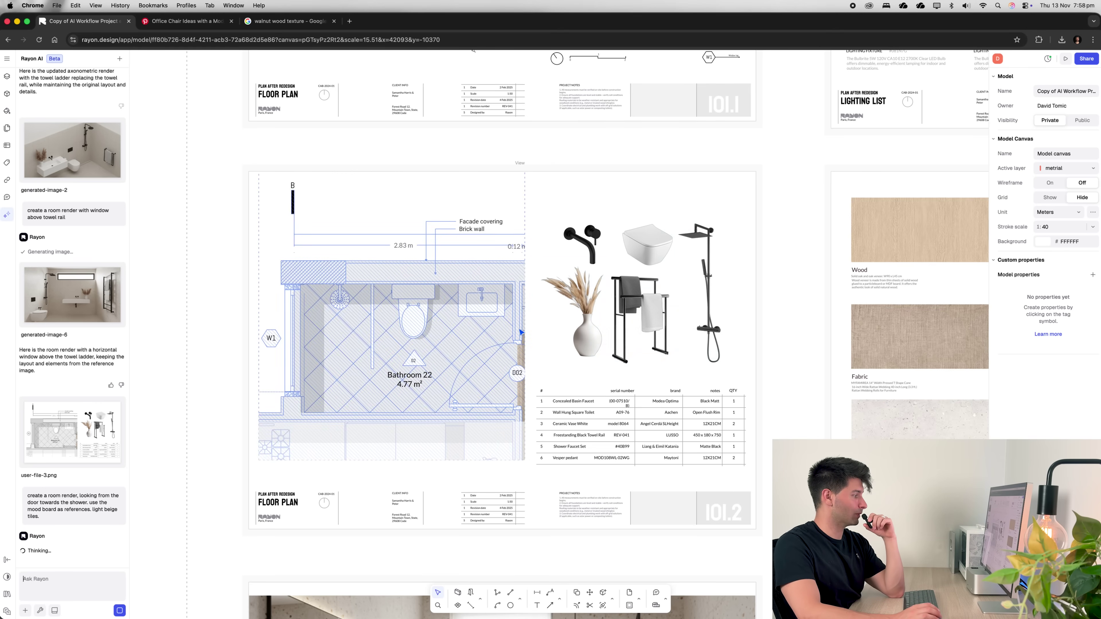
{"action": "scroll", "coordinate": [67, 466], "scroll_direction": "up", "scroll_amount": 4}
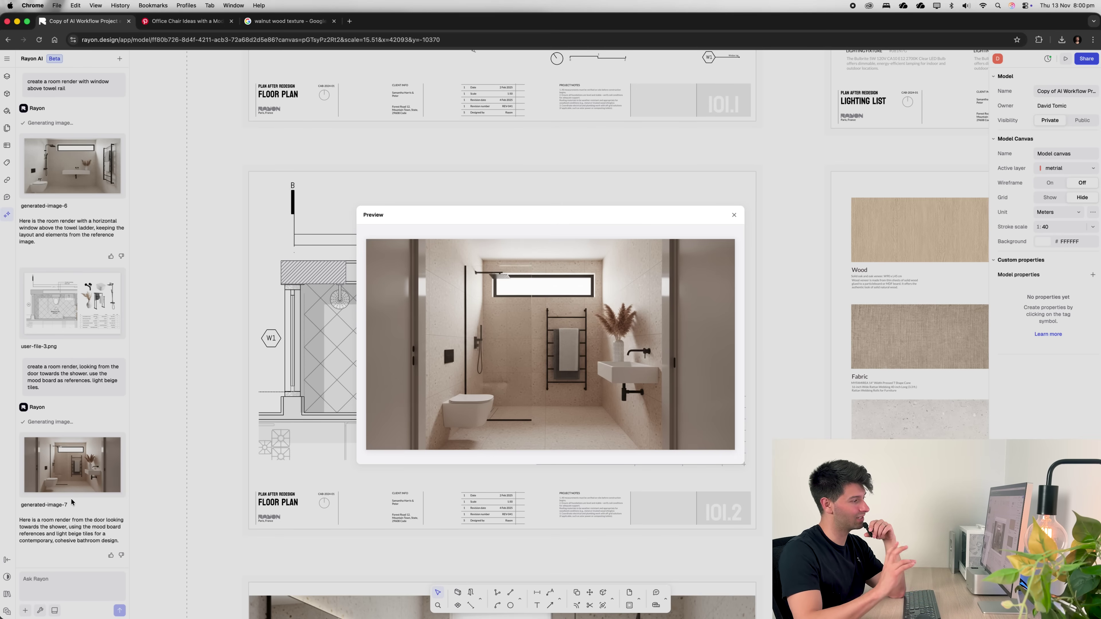
{"action": "left_click", "coordinate": [735, 215]}
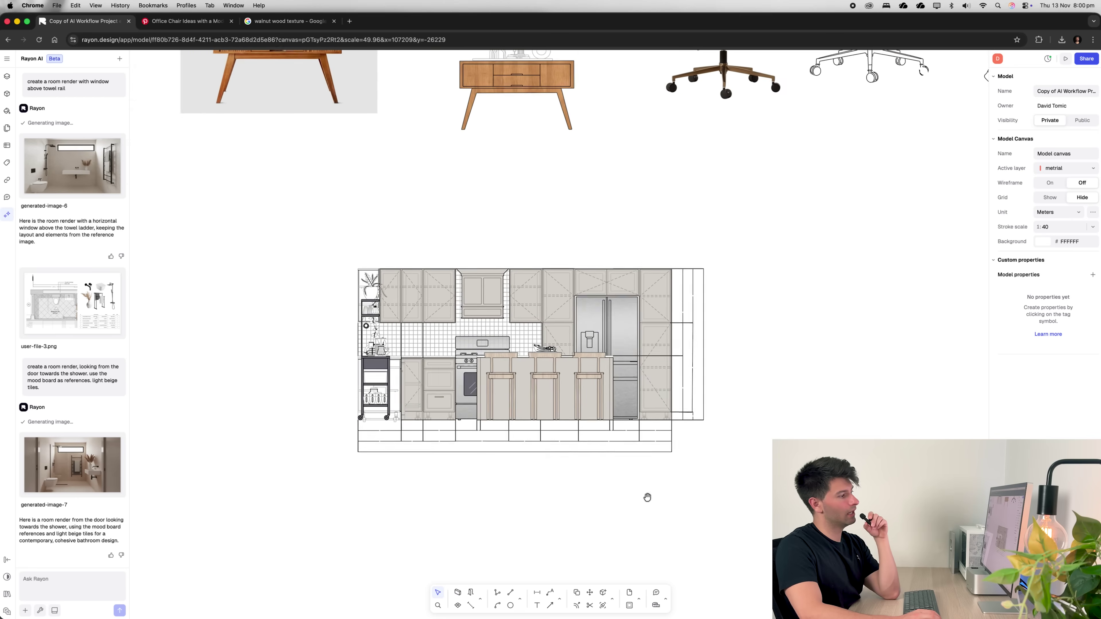
- Submit the kitchen section screenshot with the prompt "generate an axonometric drawing from this apartment section" and preview the generated drawing
{"action": "scroll", "coordinate": [647, 496], "scroll_direction": "up", "scroll_amount": 3}
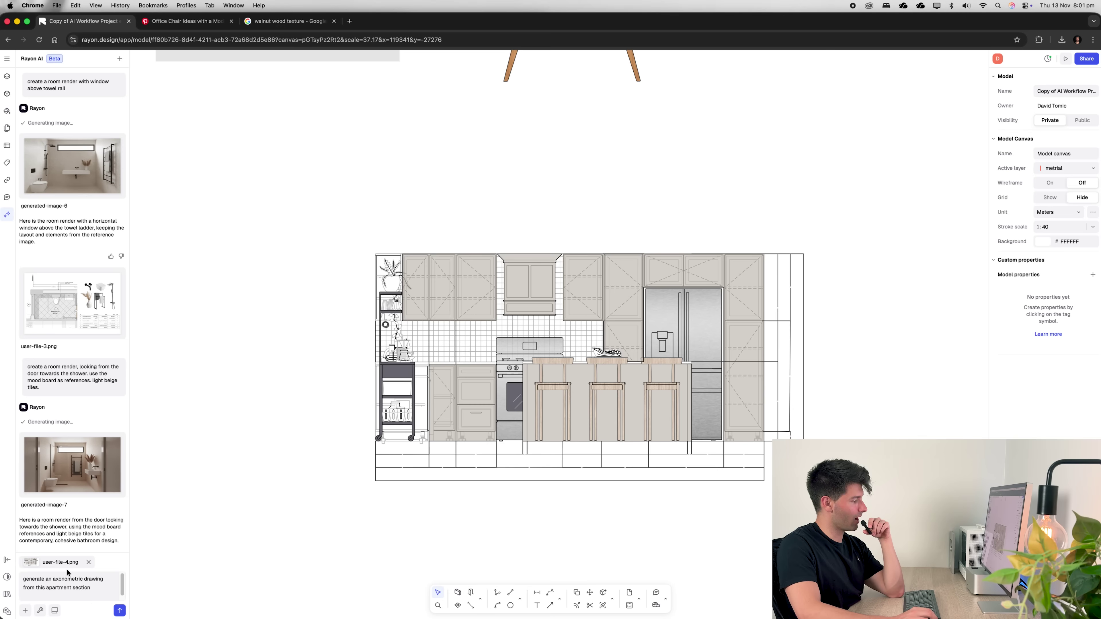
{"action": "left_click", "coordinate": [119, 611]}
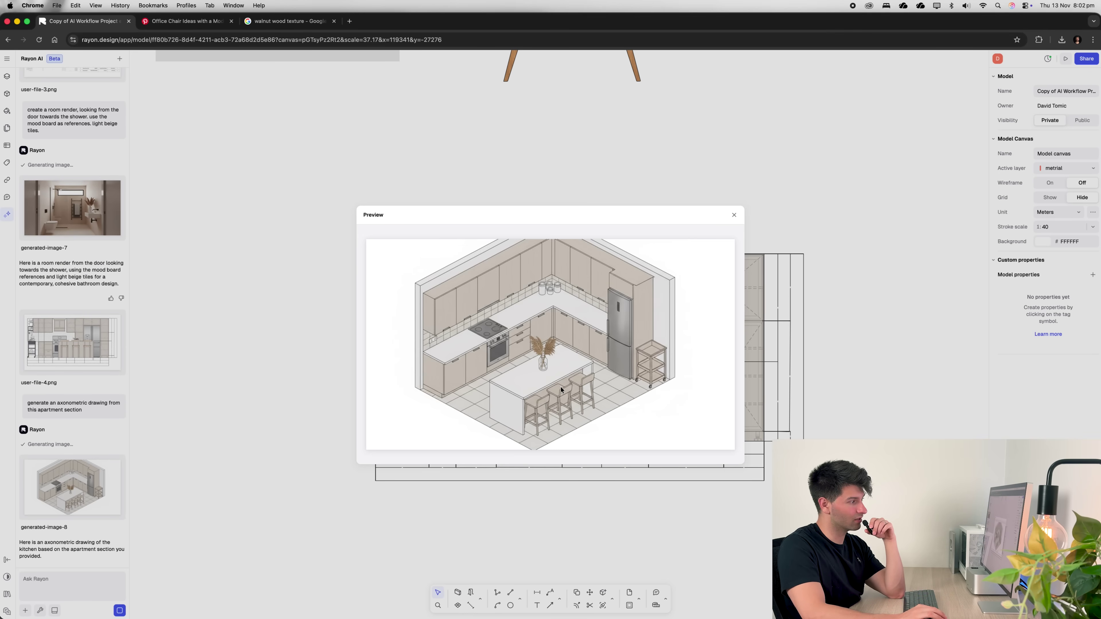
{"action": "left_click", "coordinate": [734, 214]}
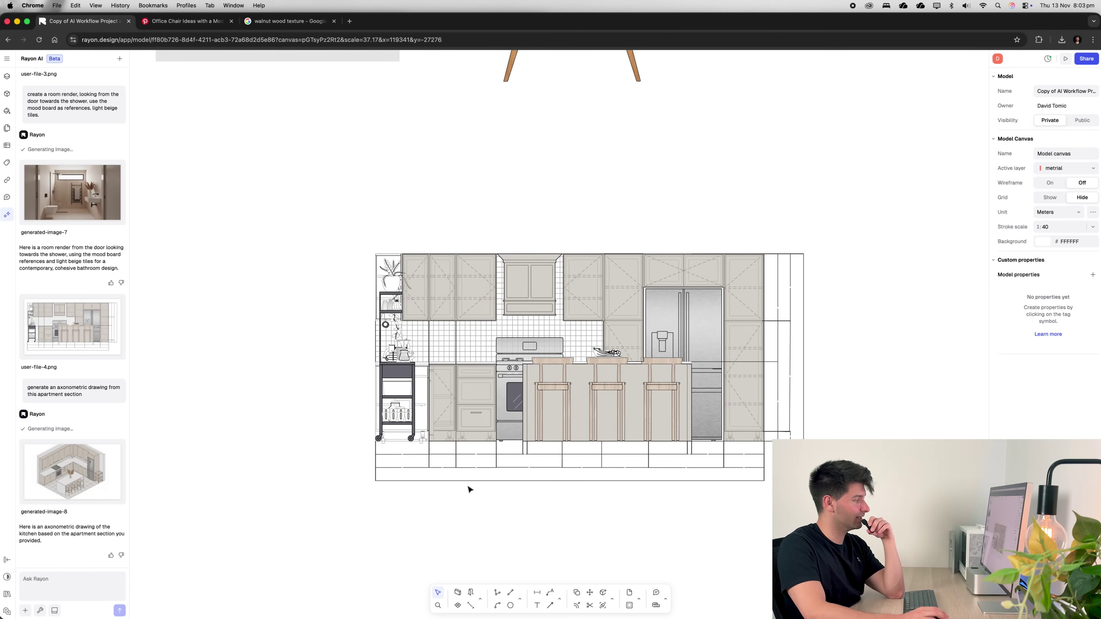
- Insert the generated kitchen axonometric into the canvas, place it just right of the kitchen section and enlarge it to about 42.6 m by 24.34 m
{"action": "left_click", "coordinate": [100, 513]}
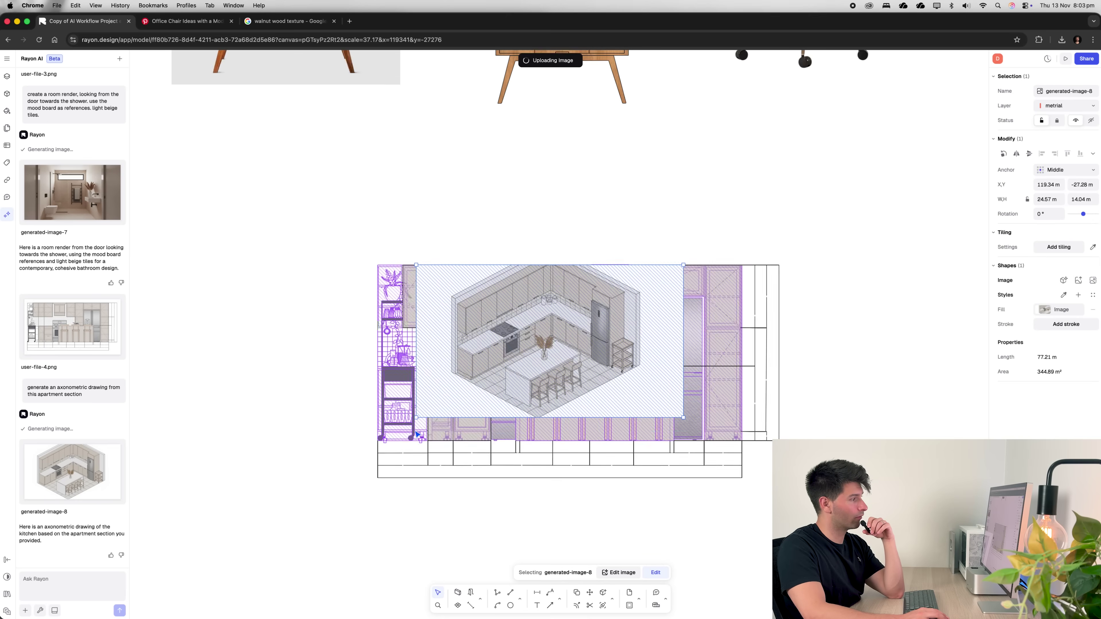
{"action": "scroll", "coordinate": [264, 309], "scroll_direction": "down", "scroll_amount": 5}
{"action": "left_click_drag", "start_coordinate": [398, 326], "coordinate": [576, 349]}
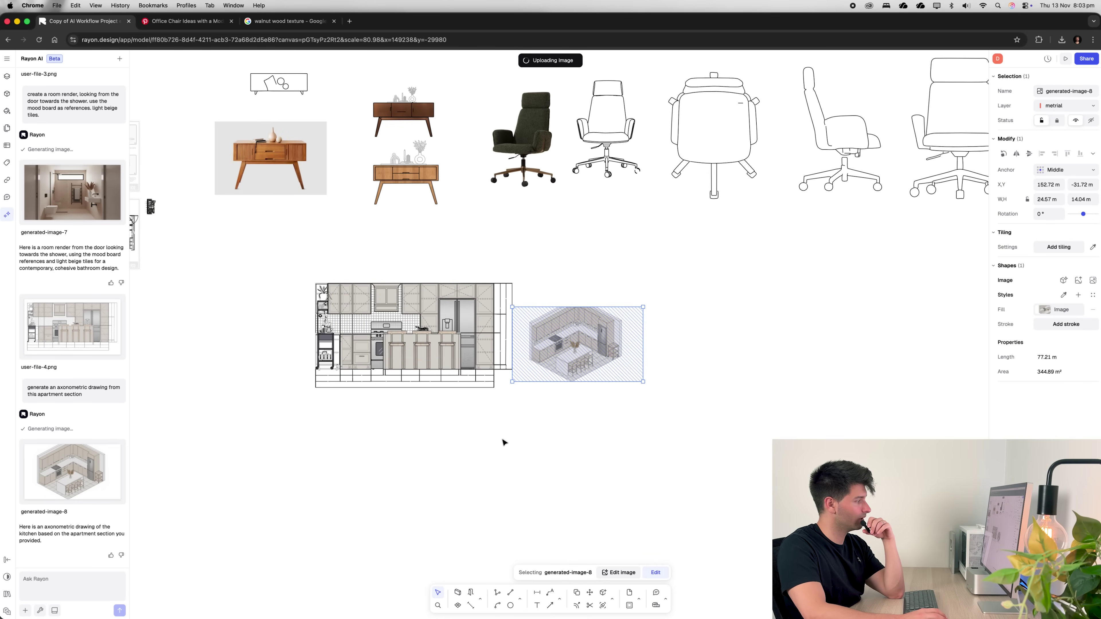
{"action": "left_click_drag", "start_coordinate": [643, 306], "coordinate": [739, 249]}
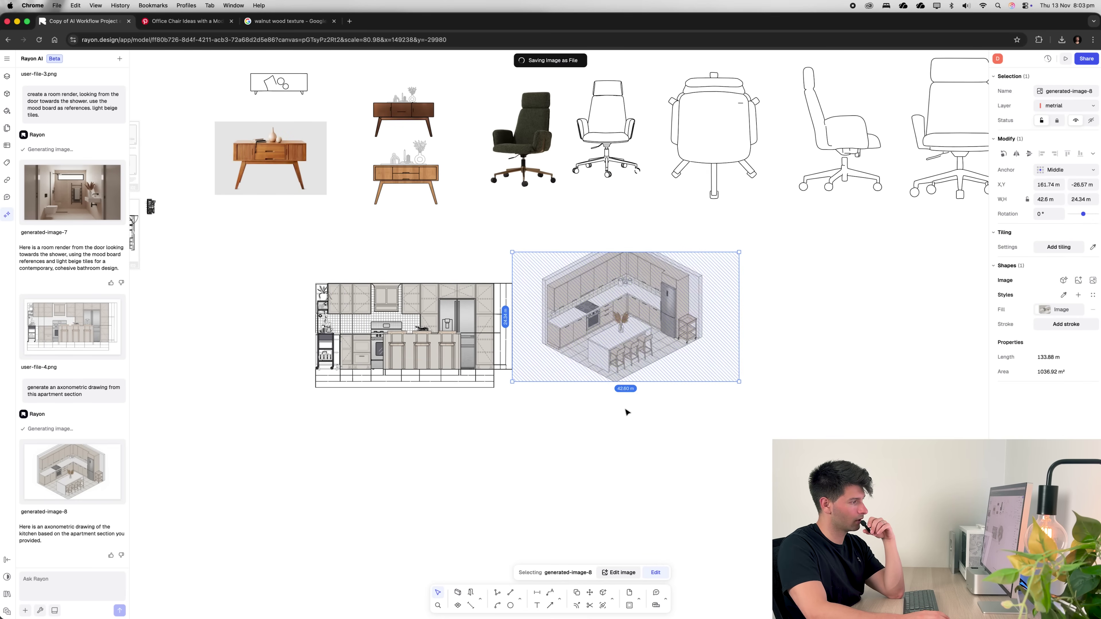
{"action": "left_click", "coordinate": [498, 464]}
{"action": "scroll", "coordinate": [607, 404], "scroll_direction": "up", "scroll_amount": 1}
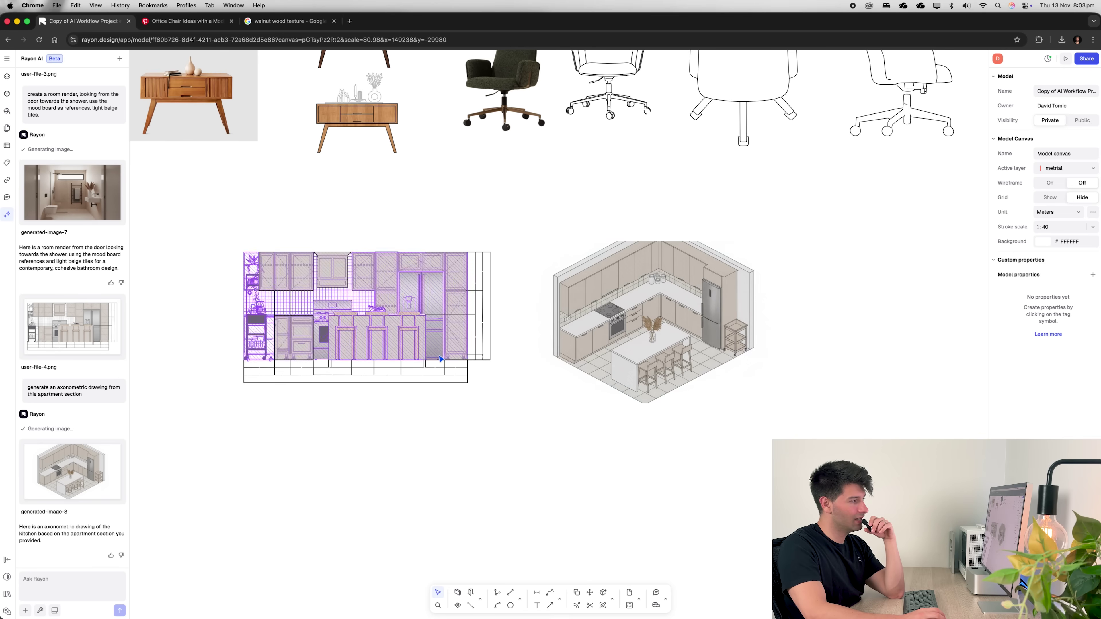
{"action": "scroll", "coordinate": [659, 419], "scroll_direction": "up", "scroll_amount": 2}
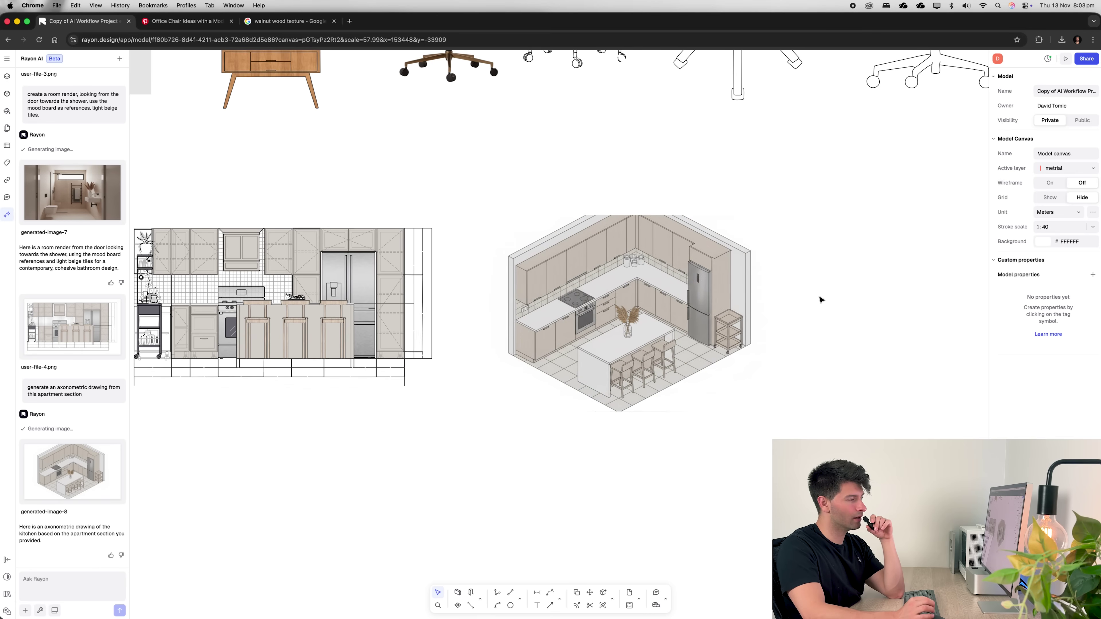
- Add a "Wood Veneer" leader annotation pointing to the tall cabinet panel beside the fridge in the kitchen axonometric
{"action": "scroll", "coordinate": [774, 270], "scroll_direction": "up", "scroll_amount": 2}
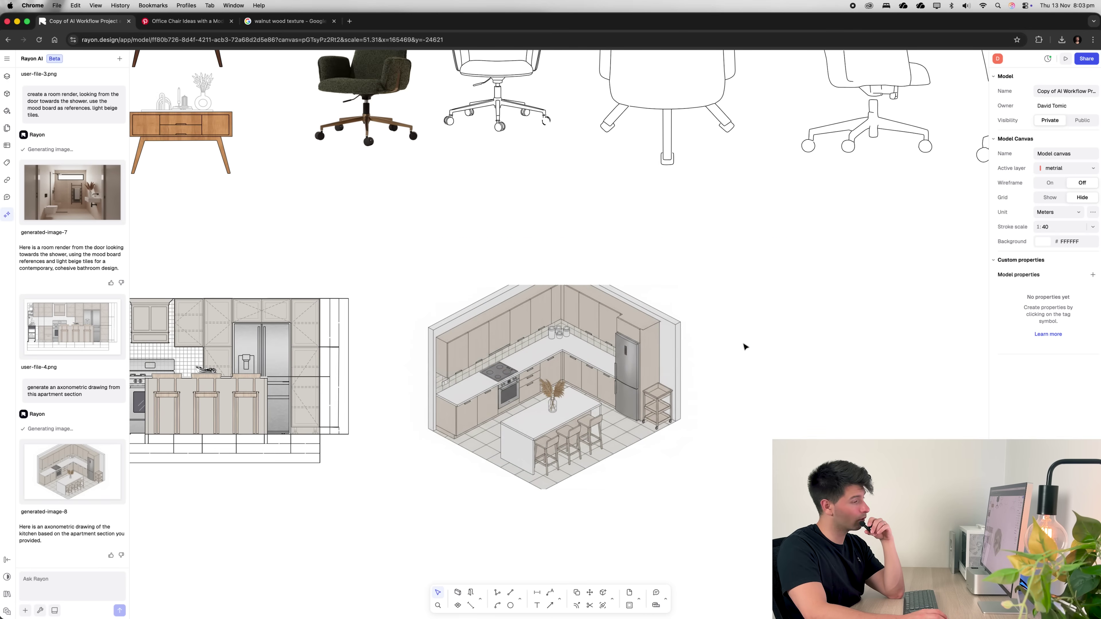
{"action": "left_click", "coordinate": [550, 607]}
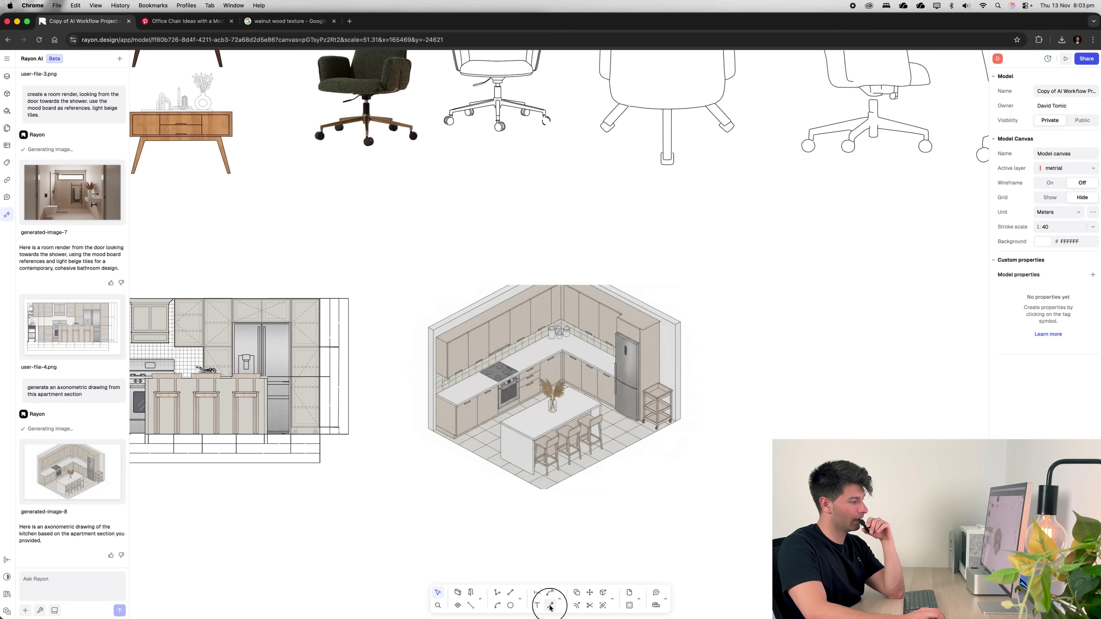
{"action": "left_click", "coordinate": [648, 346]}
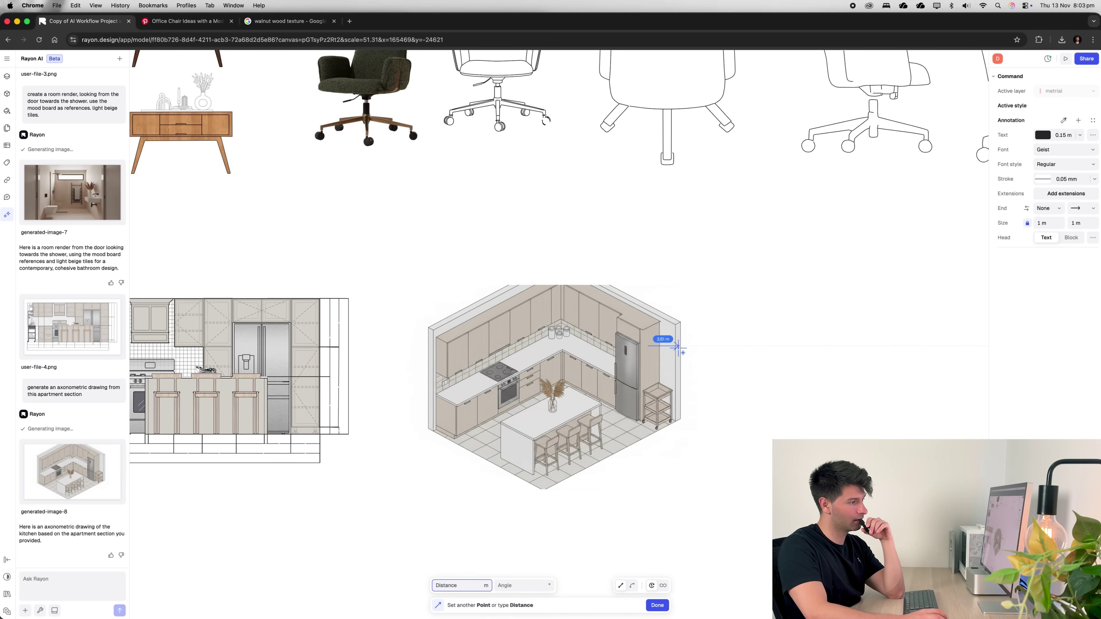
{"action": "left_click", "coordinate": [666, 360]}
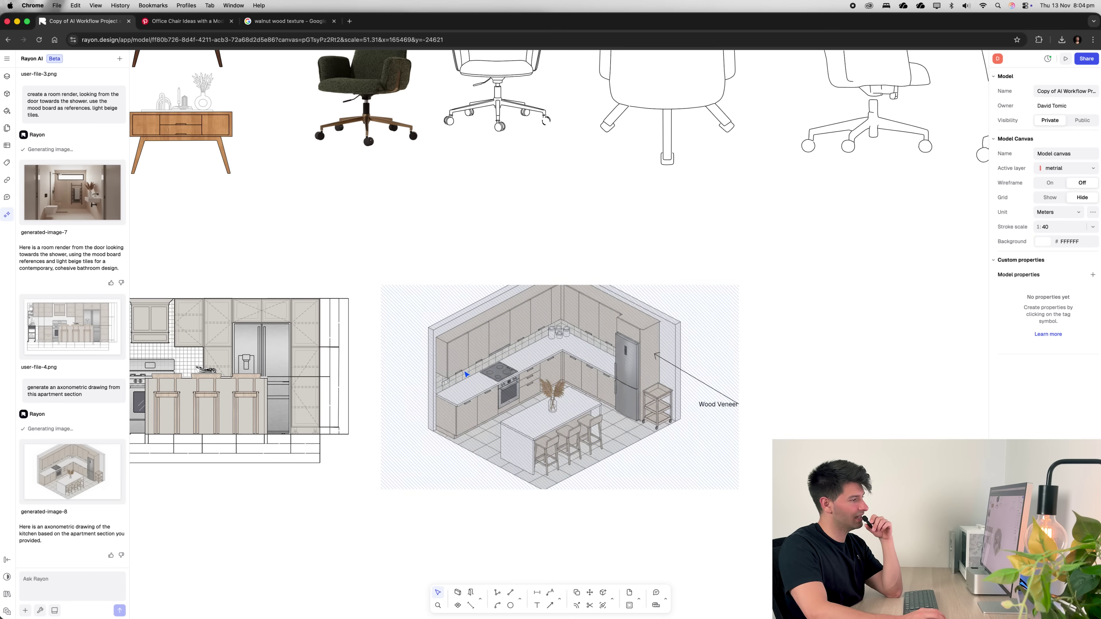
- Submit the prompt "replace oven with traditional style" for the kitchen axonometric and preview the generated drawing
{"action": "middle_click_drag", "start_coordinate": [387, 507], "coordinate": [607, 480]}
{"action": "scroll", "coordinate": [648, 496], "scroll_direction": "down", "scroll_amount": 1}
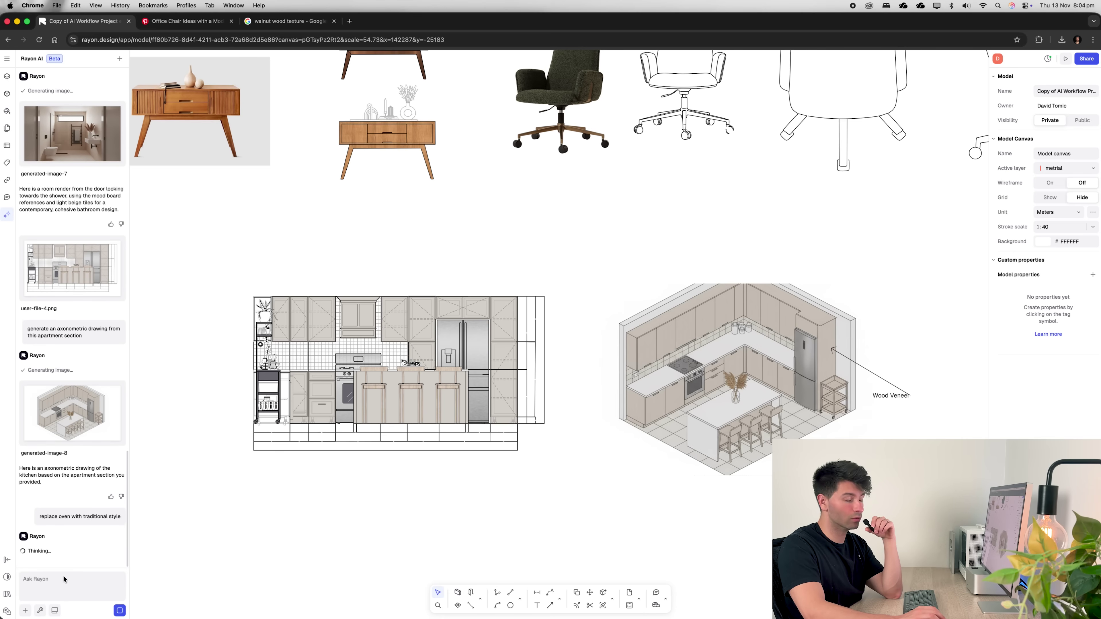
{"action": "left_click", "coordinate": [63, 578]}
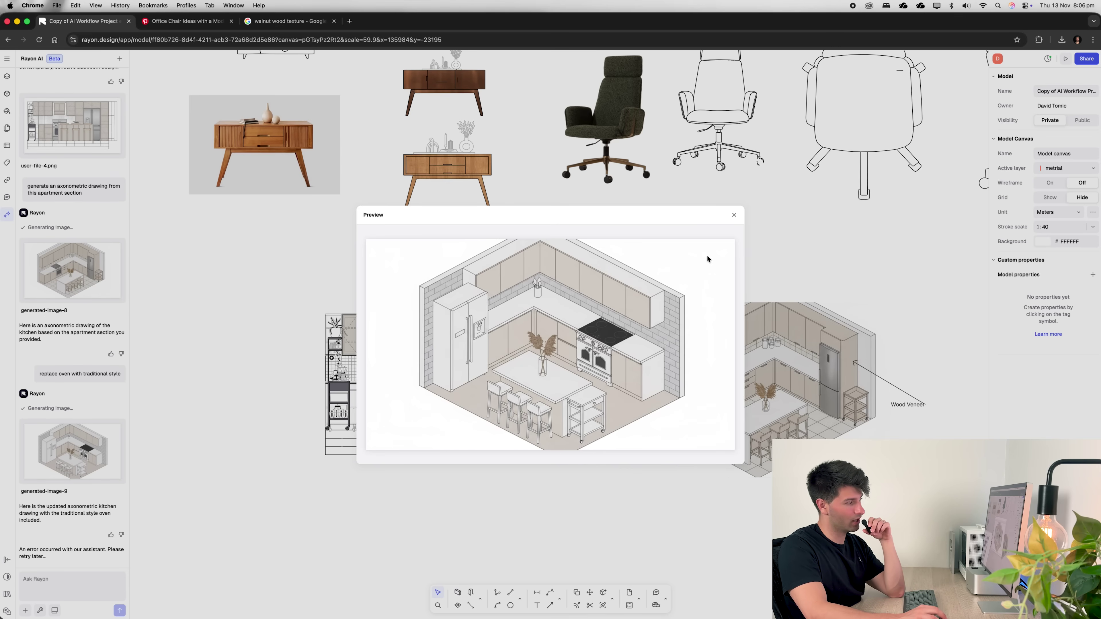
{"action": "left_click", "coordinate": [734, 215]}
- Examine the page of three AI workflow examples, from the rendered bathroom and sideboard to the kitchen axonometric
{"action": "scroll", "coordinate": [564, 412], "scroll_direction": "down", "scroll_amount": 5}
{"action": "middle_click_drag", "start_coordinate": [435, 385], "coordinate": [592, 364]}
{"action": "scroll", "coordinate": [485, 365], "scroll_direction": "down", "scroll_amount": 1}
{"action": "scroll", "coordinate": [376, 300], "scroll_direction": "up", "scroll_amount": 5, "text": "ctrl"}
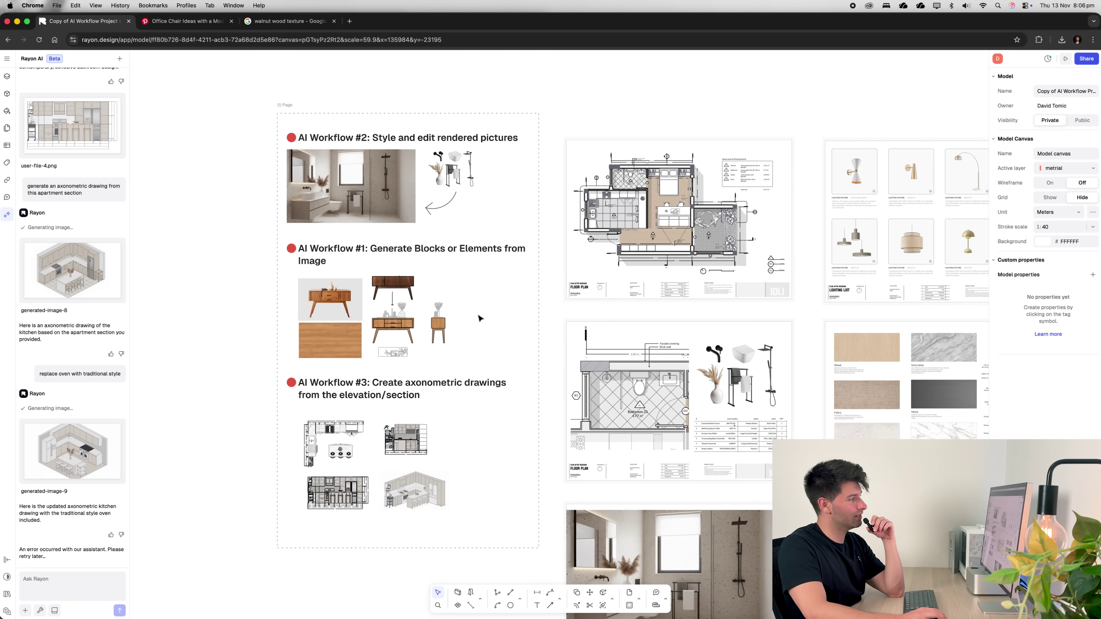
{"action": "scroll", "coordinate": [503, 308], "scroll_direction": "up", "scroll_amount": 3, "text": "ctrl"}
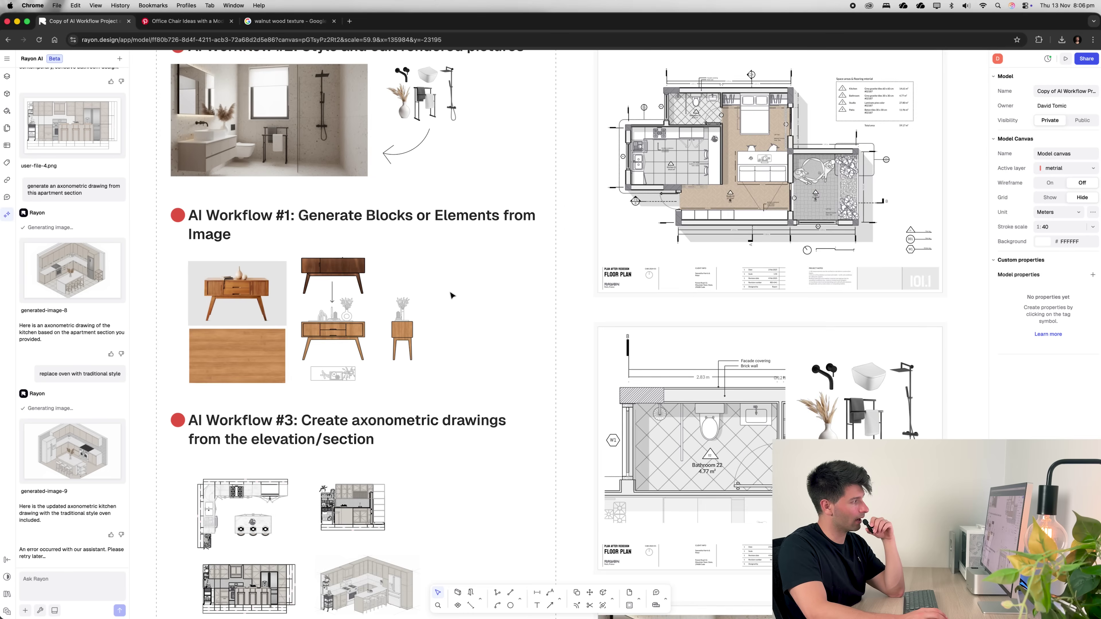
{"action": "scroll", "coordinate": [405, 249], "scroll_direction": "down", "scroll_amount": 2, "text": "ctrl"}
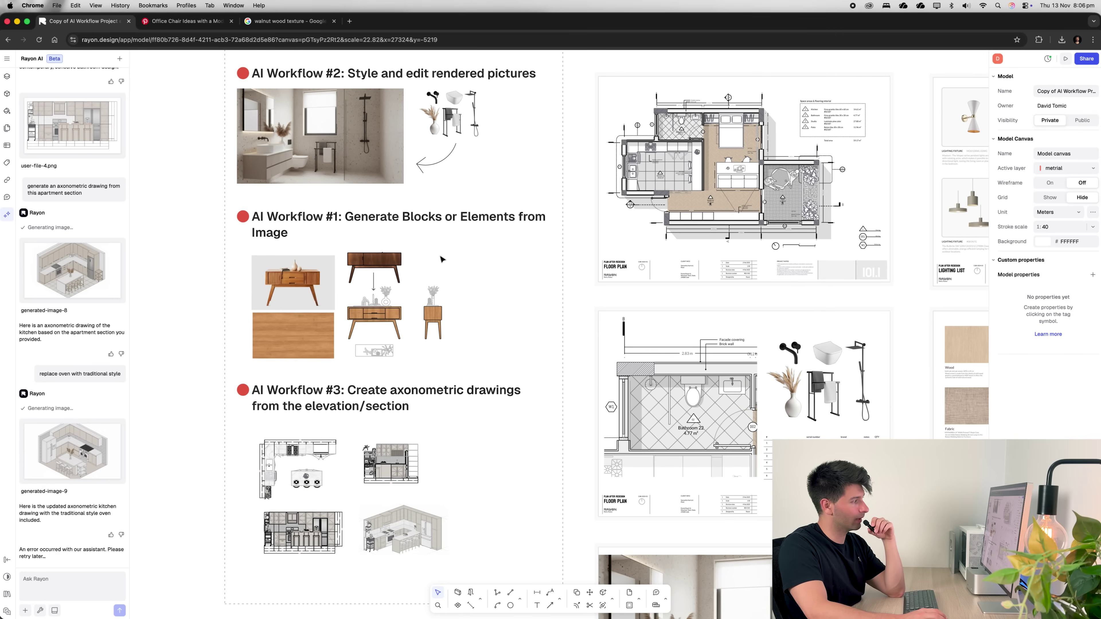
{"action": "scroll", "coordinate": [408, 261], "scroll_direction": "up", "scroll_amount": 2}
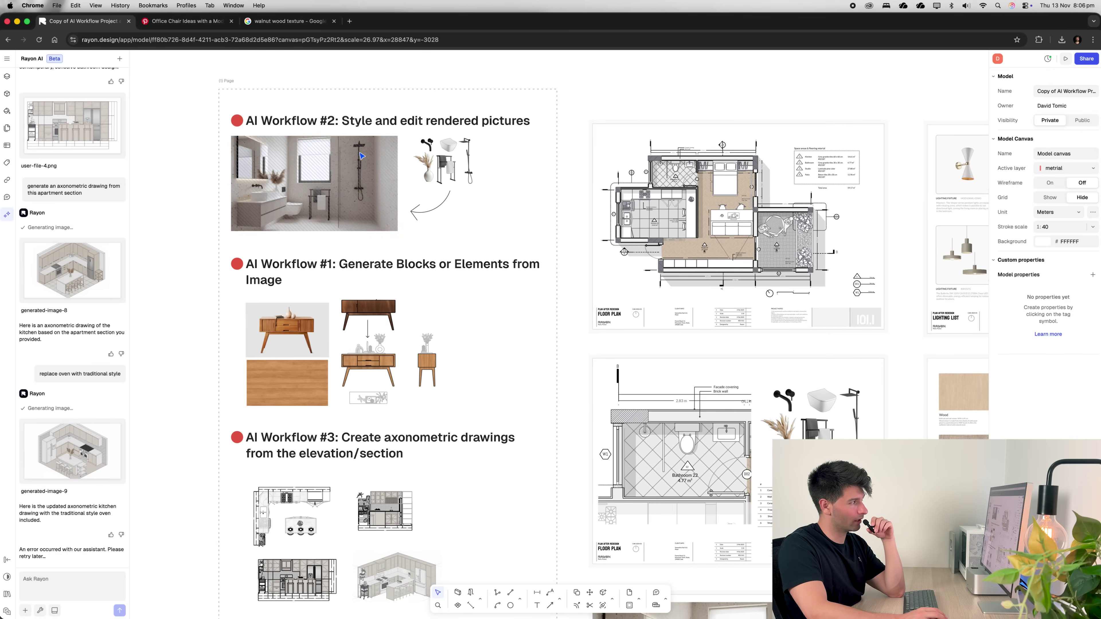
{"action": "scroll", "coordinate": [434, 351], "scroll_direction": "down", "scroll_amount": 5}
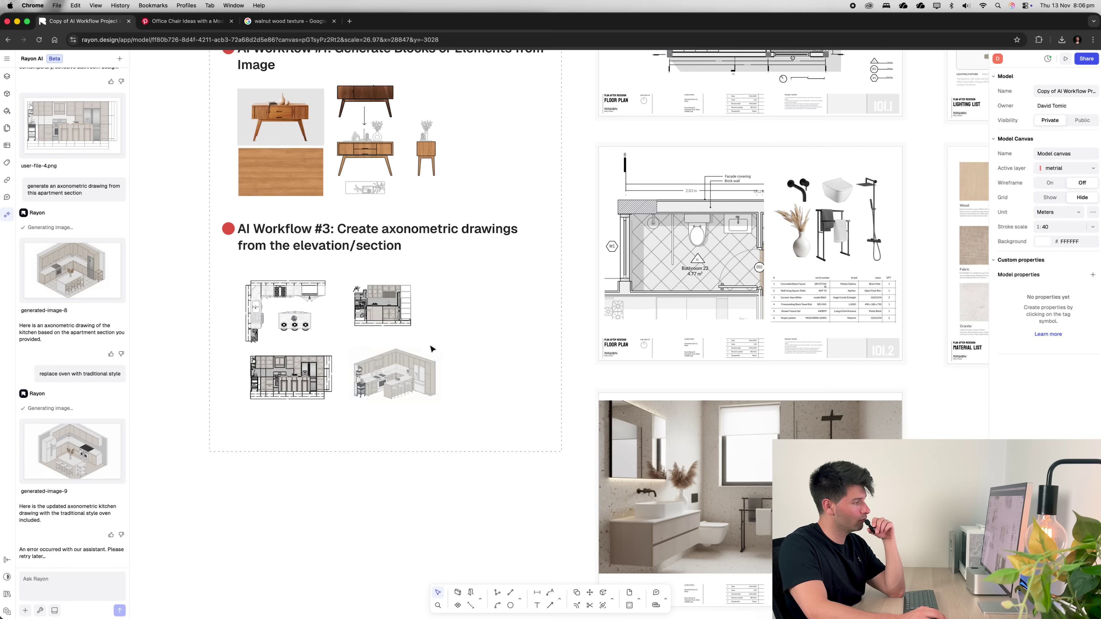
{"action": "scroll", "coordinate": [430, 347], "scroll_direction": "up", "scroll_amount": 3, "text": "ctrl"}
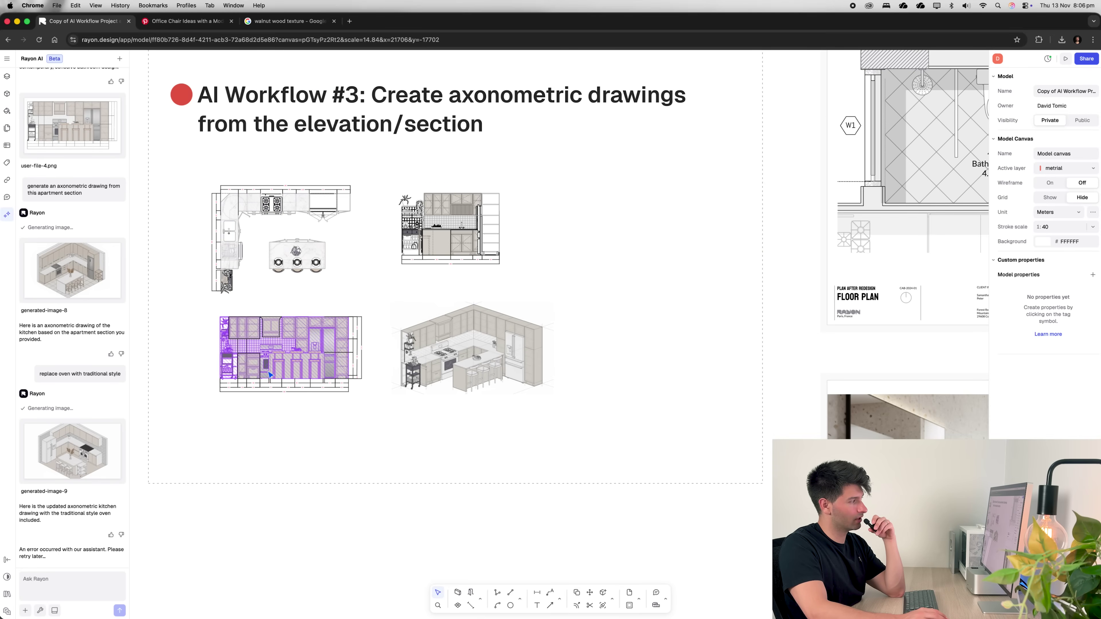
{"action": "scroll", "coordinate": [335, 363], "scroll_direction": "down", "scroll_amount": 10}
{"action": "middle_click_drag", "start_coordinate": [428, 323], "coordinate": [381, 352]}
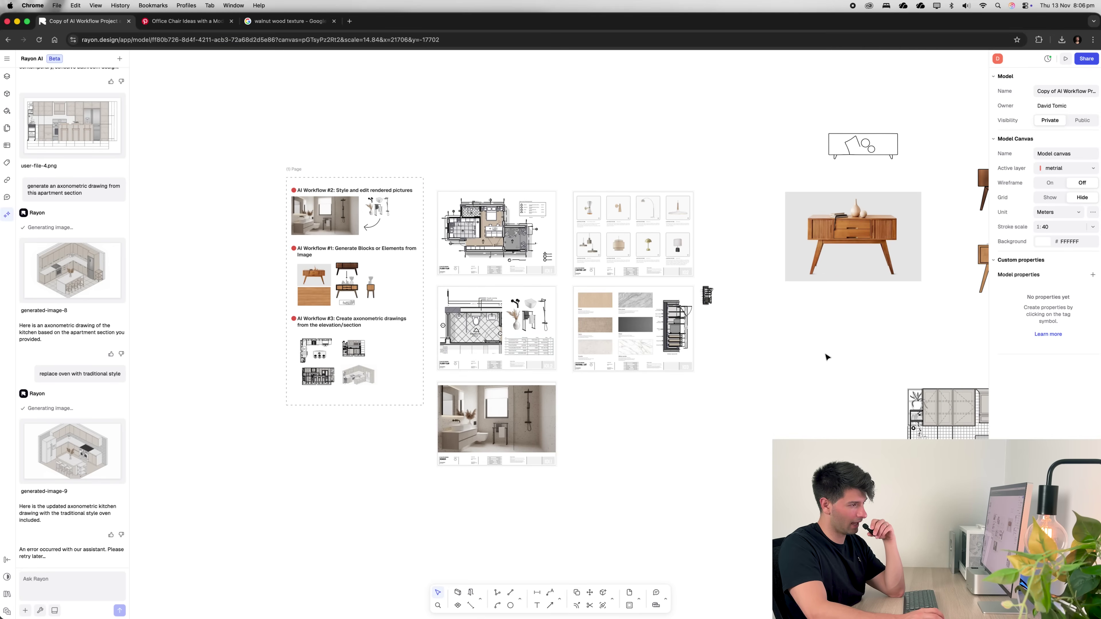
- Look over the sideboard and office chair blocks together with the kitchen section and axonometric on the canvas
{"action": "scroll", "coordinate": [826, 356], "scroll_direction": "down", "scroll_amount": 1}
{"action": "middle_click_drag", "start_coordinate": [953, 331], "coordinate": [402, 374]}
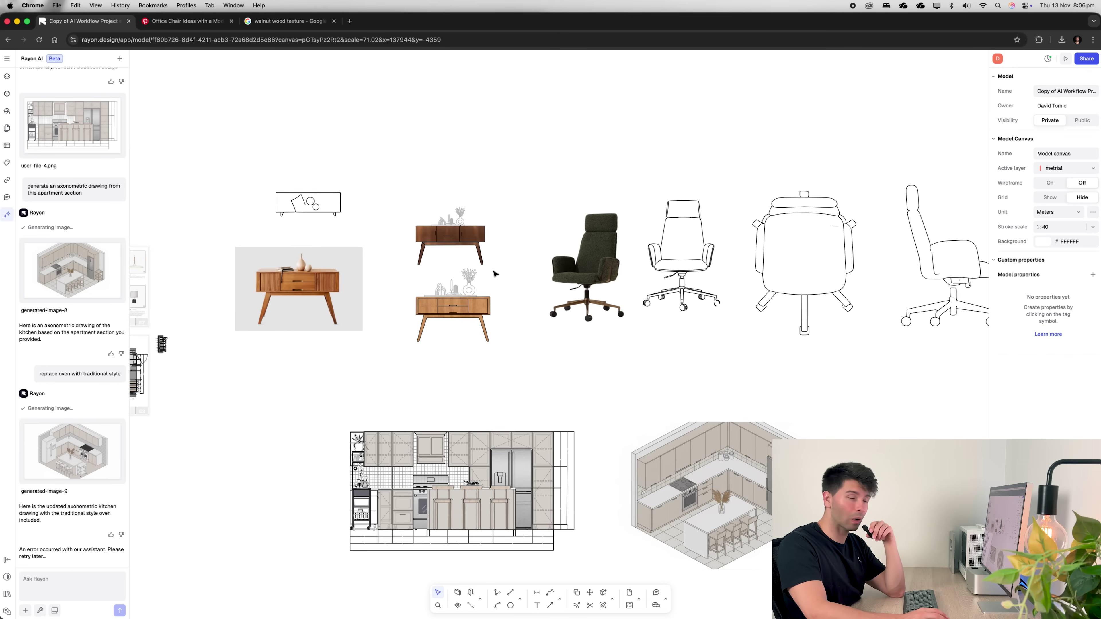
{"action": "scroll", "coordinate": [655, 299], "scroll_direction": "down", "scroll_amount": 3, "text": "ctrl"}
{"action": "scroll", "coordinate": [793, 288], "scroll_direction": "right", "scroll_amount": 2}
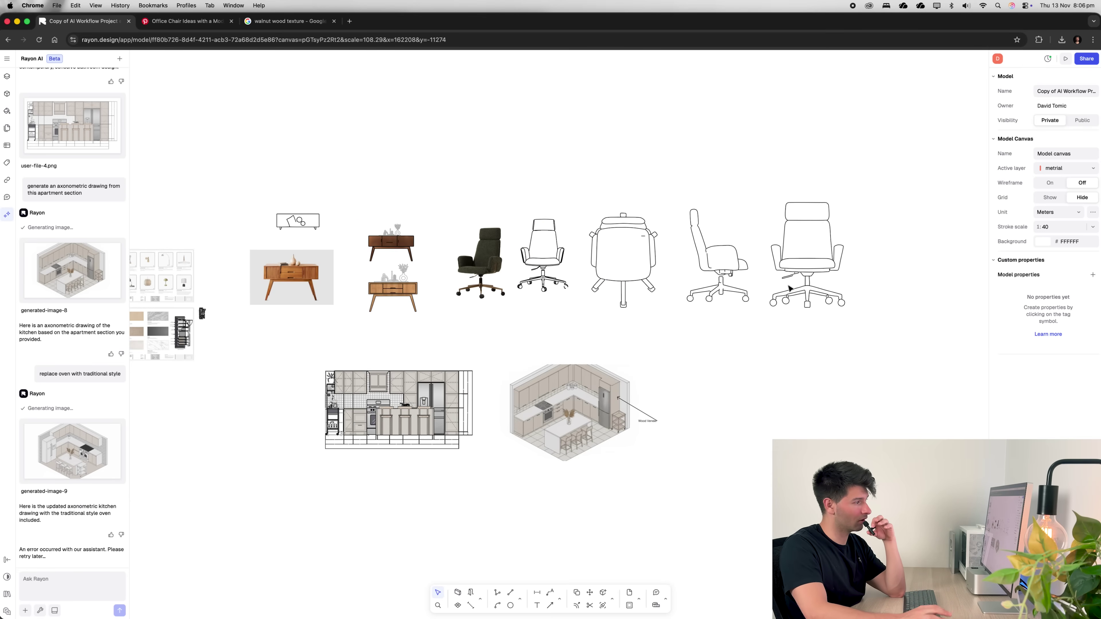
{"action": "scroll", "coordinate": [287, 343], "scroll_direction": "left", "scroll_amount": 8}
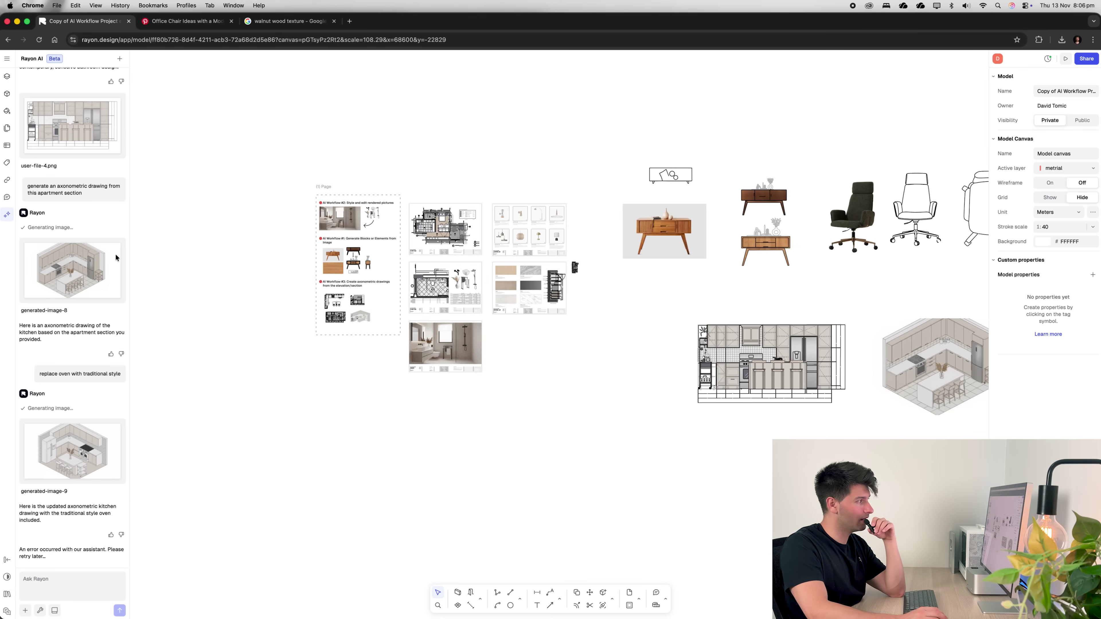
- Preview the bathroom render looking from the door towards the shower and compare it with the bathroom floor plan sheet
{"action": "scroll", "coordinate": [100, 273], "scroll_direction": "up", "scroll_amount": 3}
{"action": "scroll", "coordinate": [95, 284], "scroll_direction": "up", "scroll_amount": 5}
{"action": "left_click", "coordinate": [73, 301]}
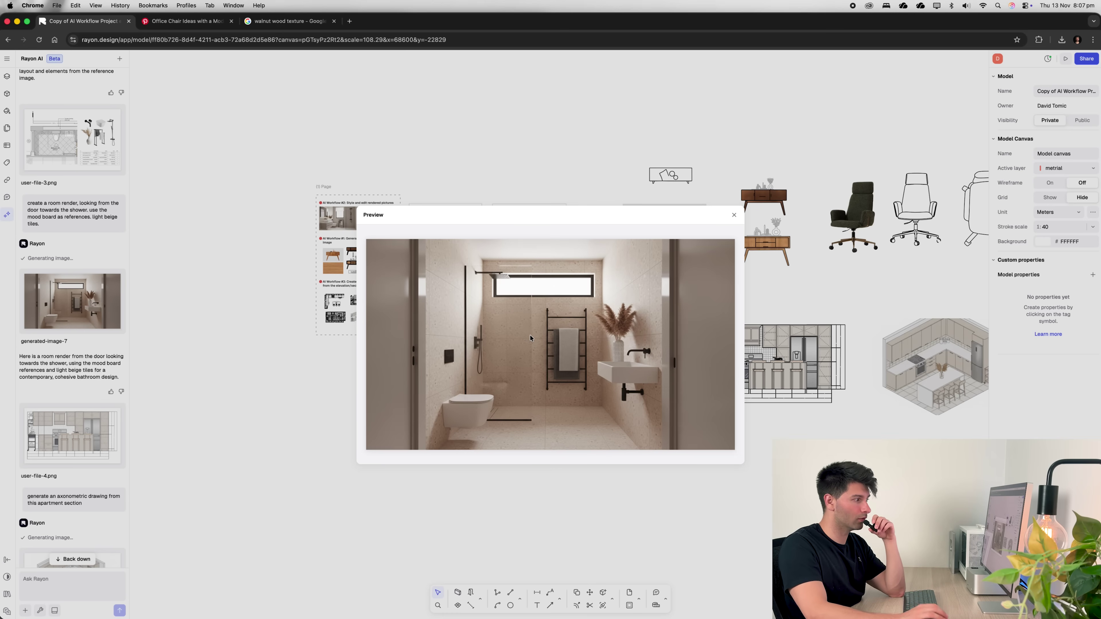
{"action": "left_click", "coordinate": [732, 220]}
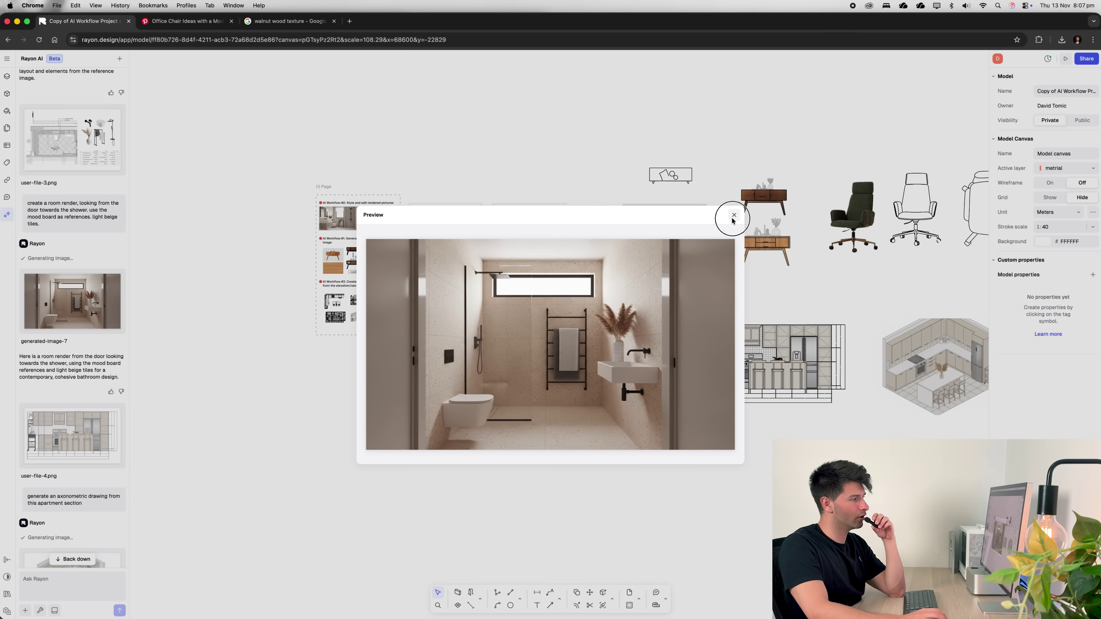
{"action": "scroll", "coordinate": [499, 236], "scroll_direction": "up", "scroll_amount": 4}
{"action": "scroll", "coordinate": [309, 330], "scroll_direction": "up", "scroll_amount": 4}
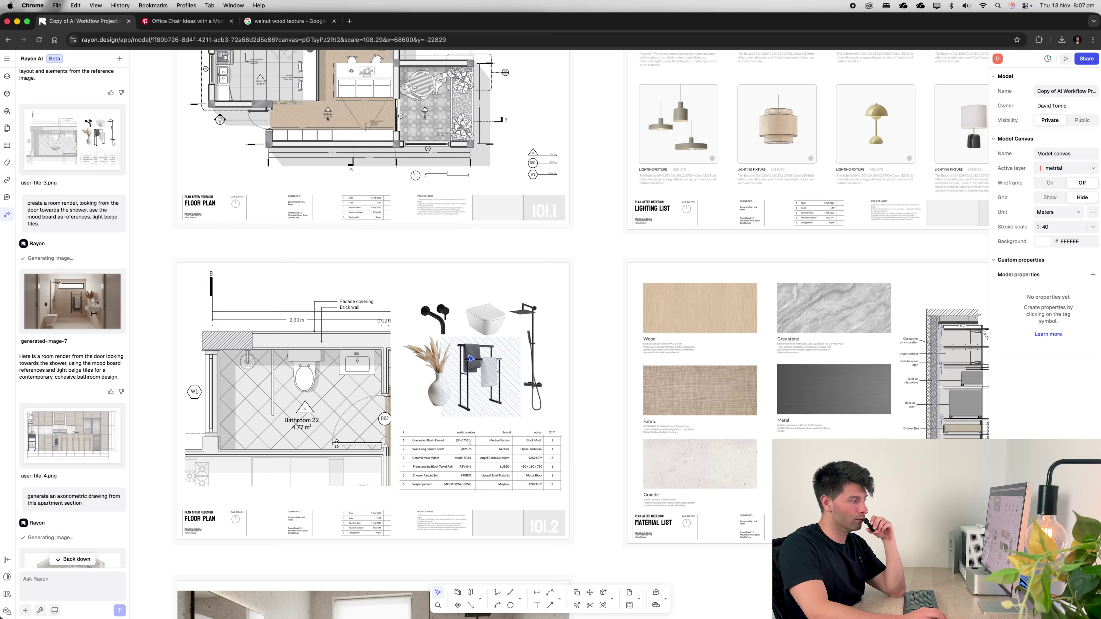
{"action": "scroll", "coordinate": [497, 366], "scroll_direction": "down", "scroll_amount": 2}
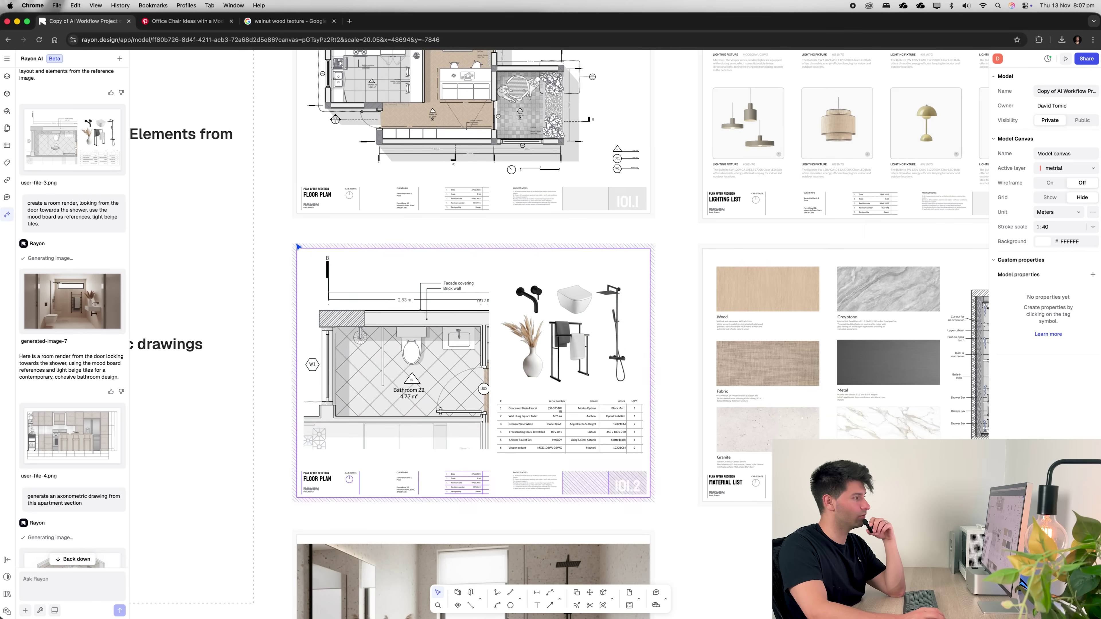
- Review the conversation's towel rail, towel ladder and window renders, along with the kitchen axonometric with the traditional oven
{"action": "scroll", "coordinate": [83, 308], "scroll_direction": "up", "scroll_amount": 10}
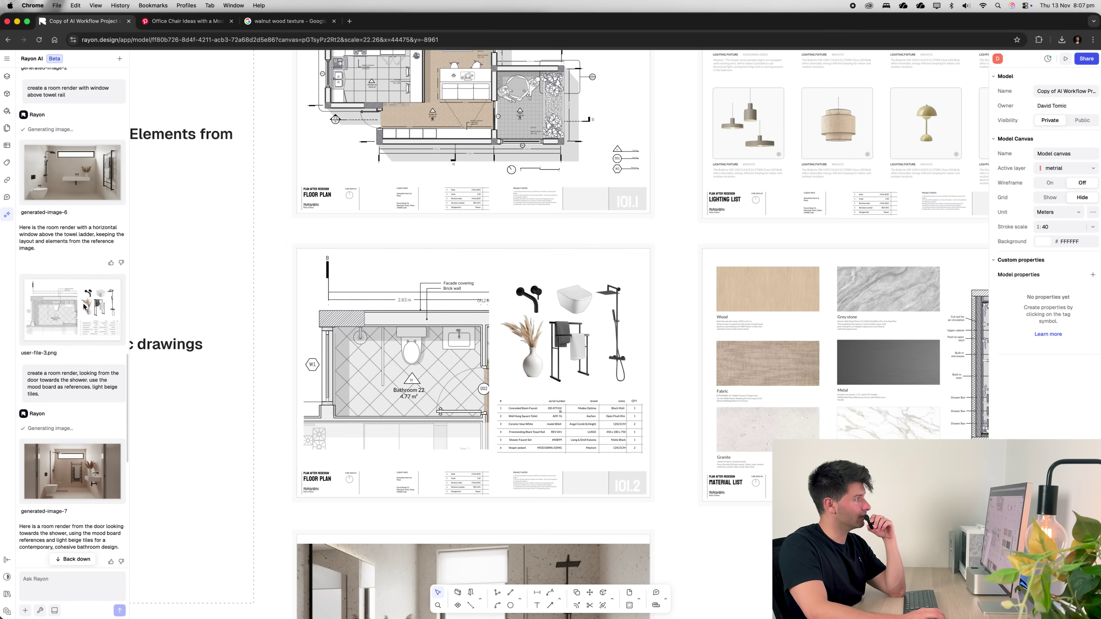
{"action": "scroll", "coordinate": [84, 308], "scroll_direction": "up", "scroll_amount": 5}
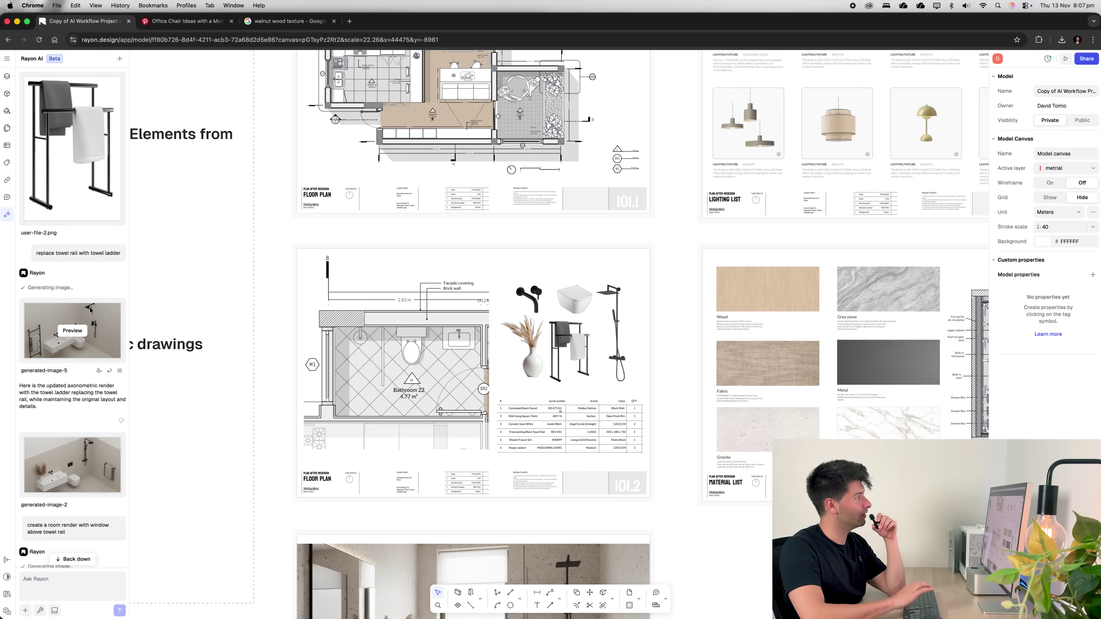
{"action": "scroll", "coordinate": [90, 310], "scroll_direction": "down", "scroll_amount": 1}
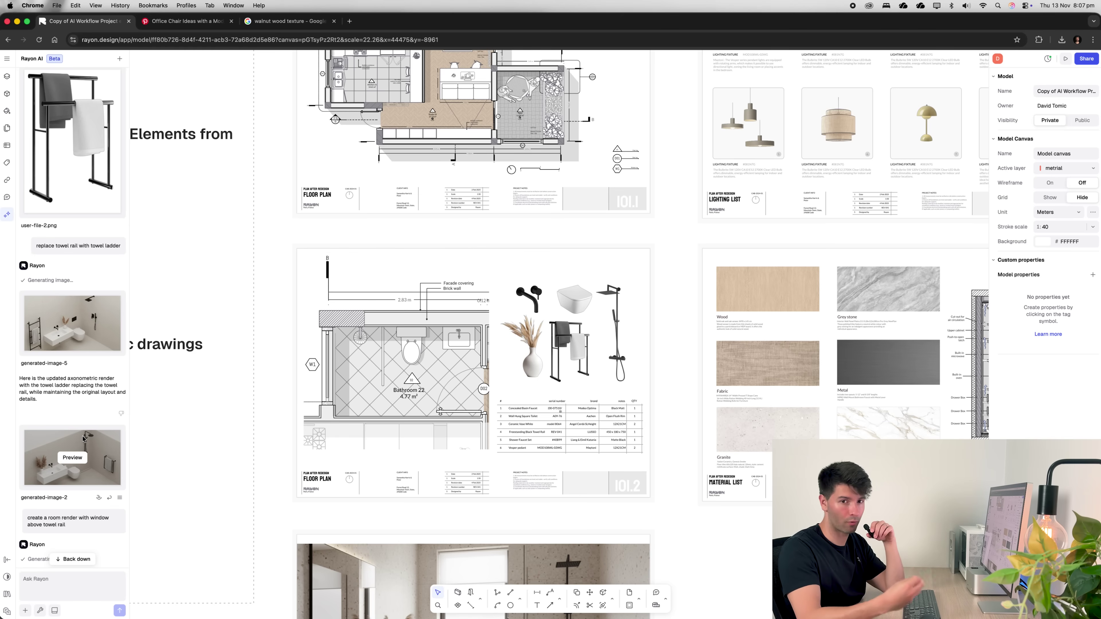
{"action": "scroll", "coordinate": [84, 439], "scroll_direction": "down", "scroll_amount": 15}
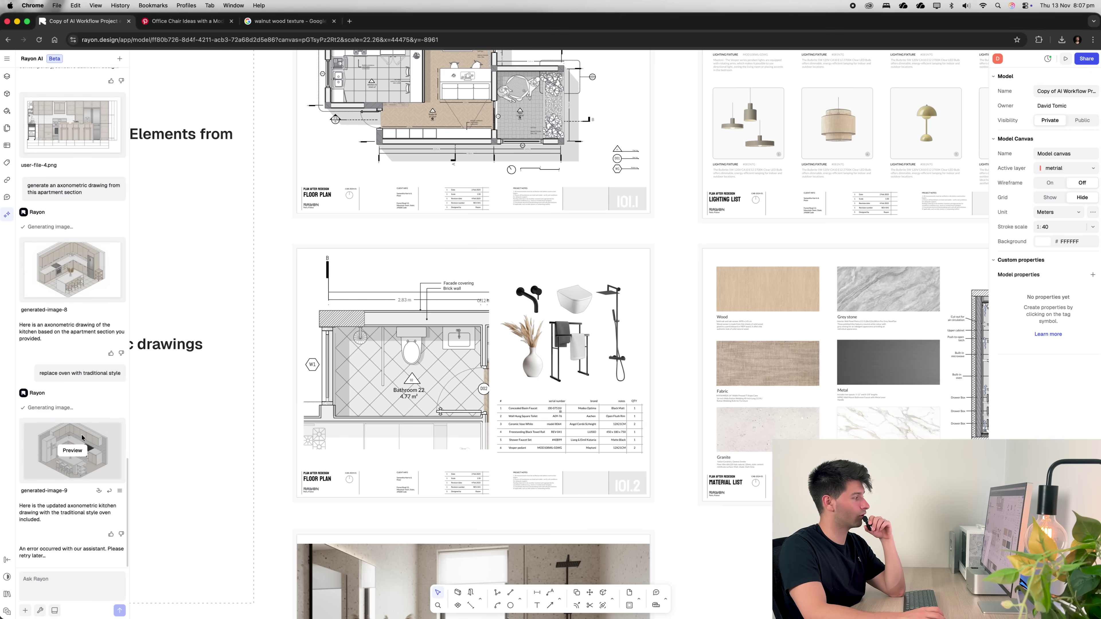
{"action": "scroll", "coordinate": [82, 438], "scroll_direction": "up", "scroll_amount": 15}
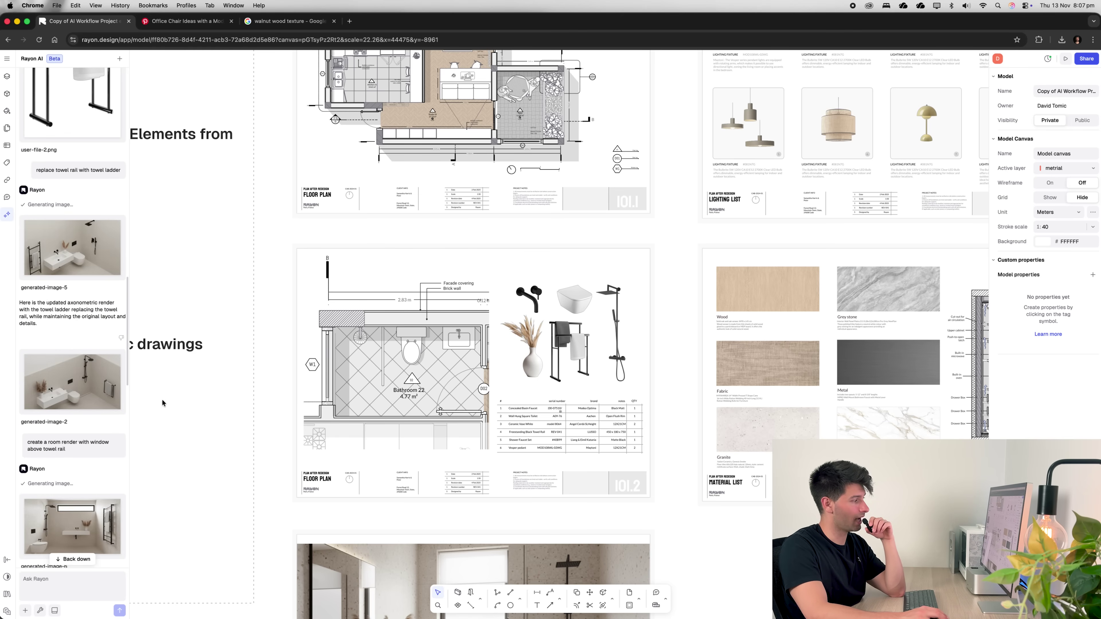
{"action": "scroll", "coordinate": [278, 421], "scroll_direction": "down", "scroll_amount": 10}
{"action": "scroll", "coordinate": [581, 499], "scroll_direction": "up", "scroll_amount": 6}
- Compare the kitchen section with the annotated kitchen axonometric beside it
{"action": "middle_click_drag", "start_coordinate": [717, 467], "coordinate": [605, 416]}
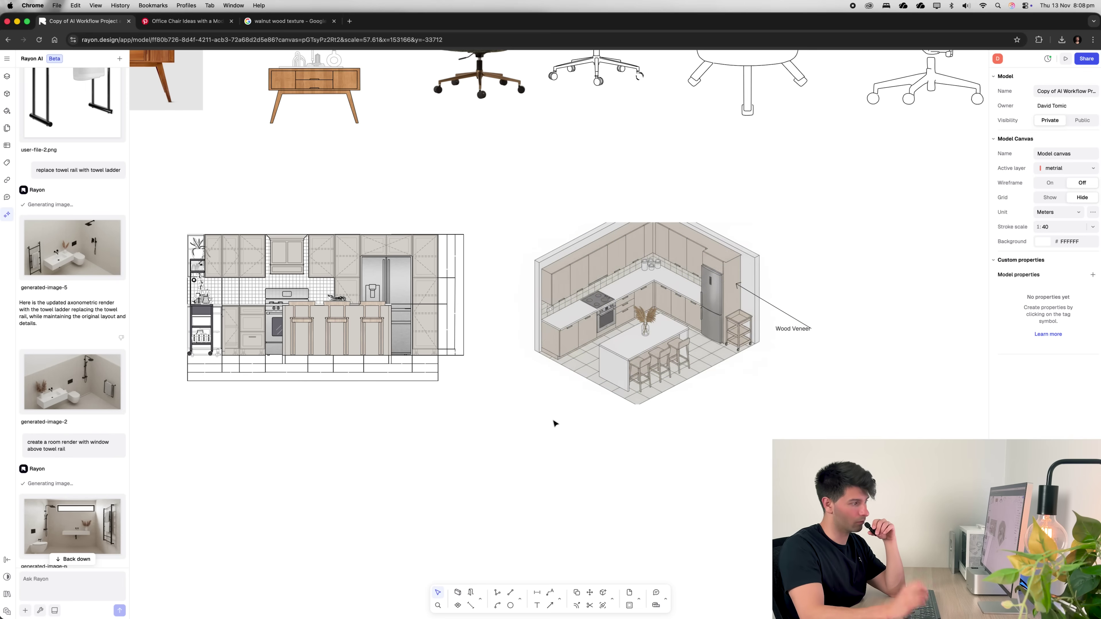
{"action": "scroll", "coordinate": [488, 364], "scroll_direction": "up", "scroll_amount": 2, "text": "ctrl"}
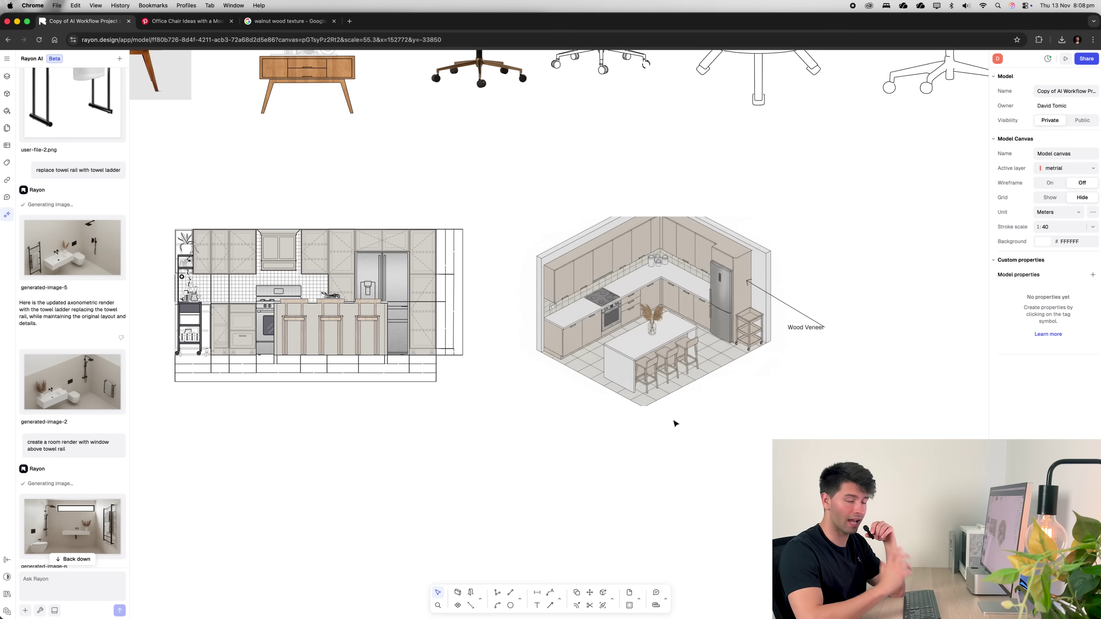
{"action": "scroll", "coordinate": [675, 423], "scroll_direction": "down", "scroll_amount": 5}
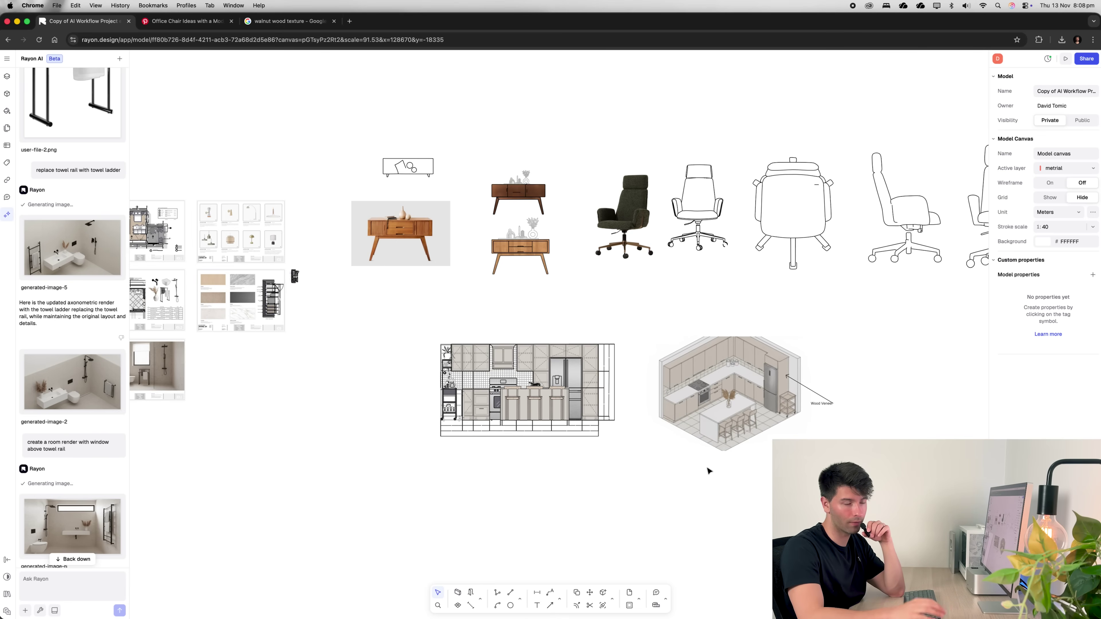
- Open the walnut sideboard block for editing and inspect its left divider line and the stray shape above the top edge
{"action": "scroll", "coordinate": [546, 317], "scroll_direction": "left", "scroll_amount": 3}
{"action": "scroll", "coordinate": [546, 318], "scroll_direction": "up", "scroll_amount": 10, "text": "ctrl"}
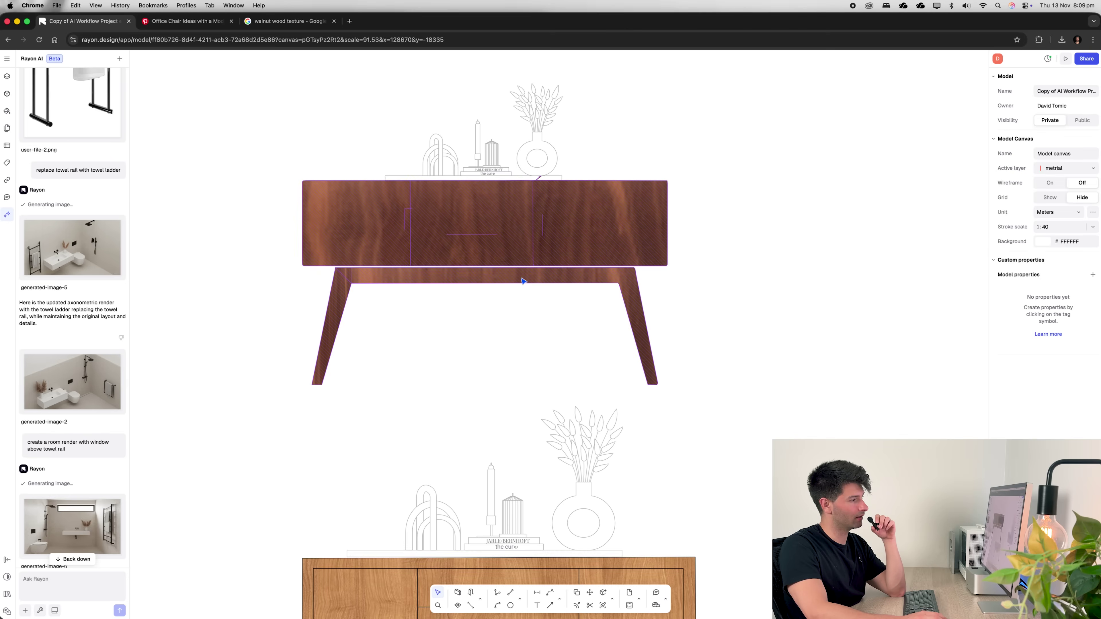
{"action": "left_click", "coordinate": [411, 198]}
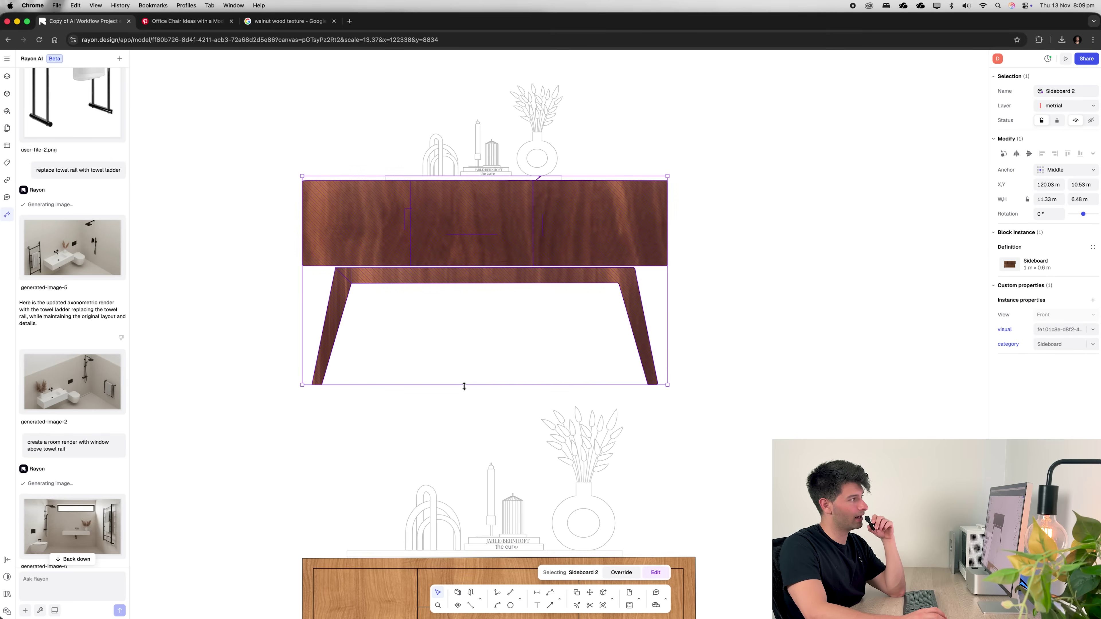
{"action": "double_click", "coordinate": [414, 202]}
{"action": "left_click", "coordinate": [411, 201]}
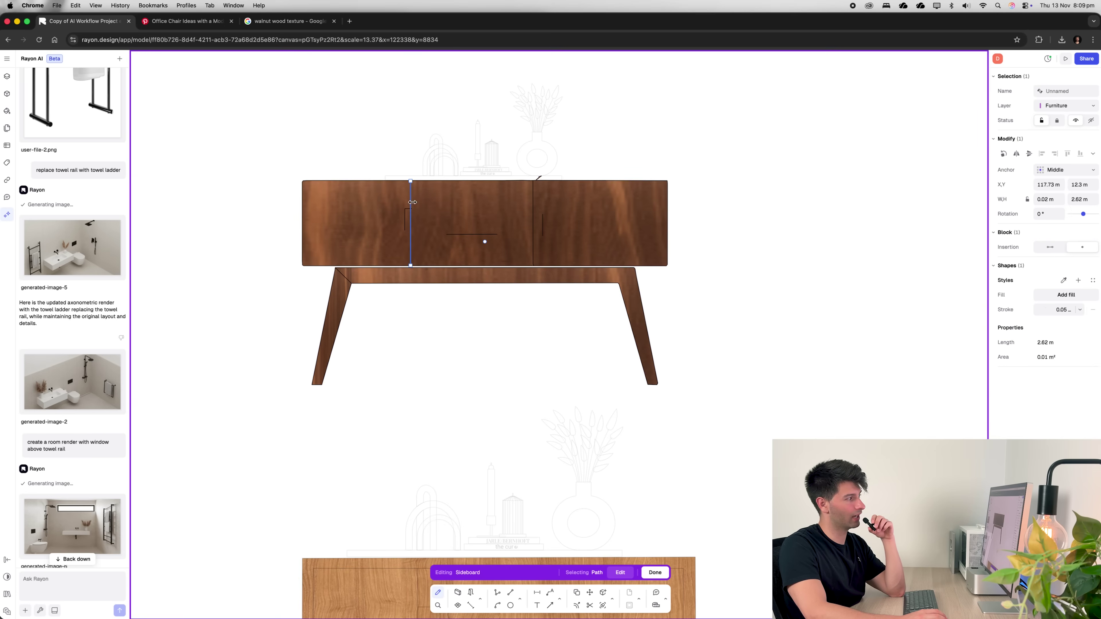
{"action": "left_click", "coordinate": [760, 220]}
{"action": "scroll", "coordinate": [568, 180], "scroll_direction": "up", "scroll_amount": 5}
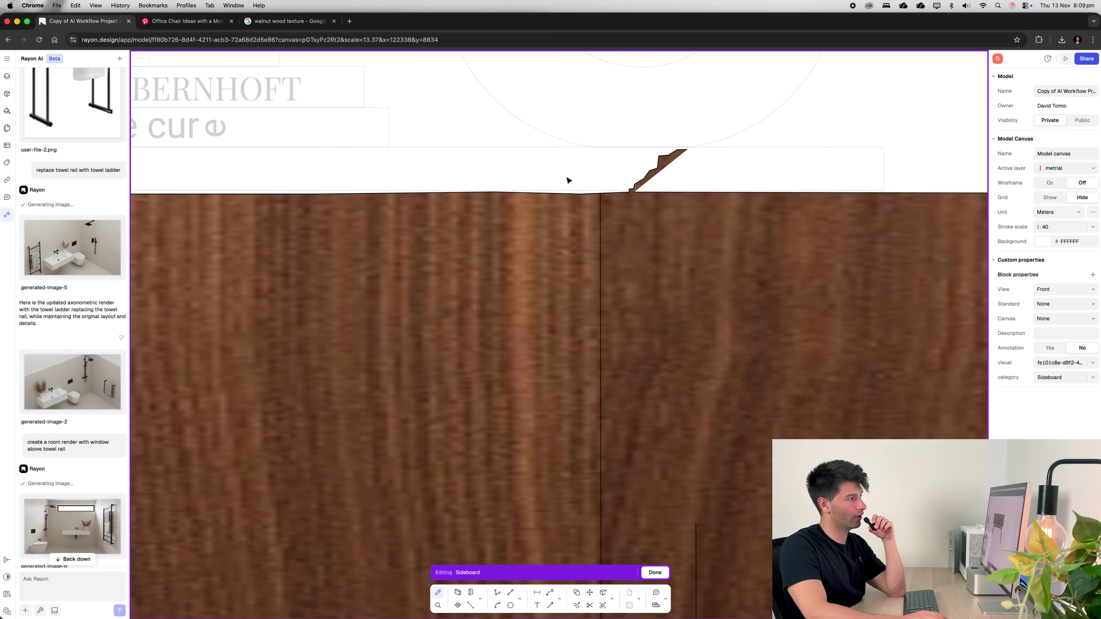
{"action": "scroll", "coordinate": [615, 289], "scroll_direction": "down", "scroll_amount": 5}
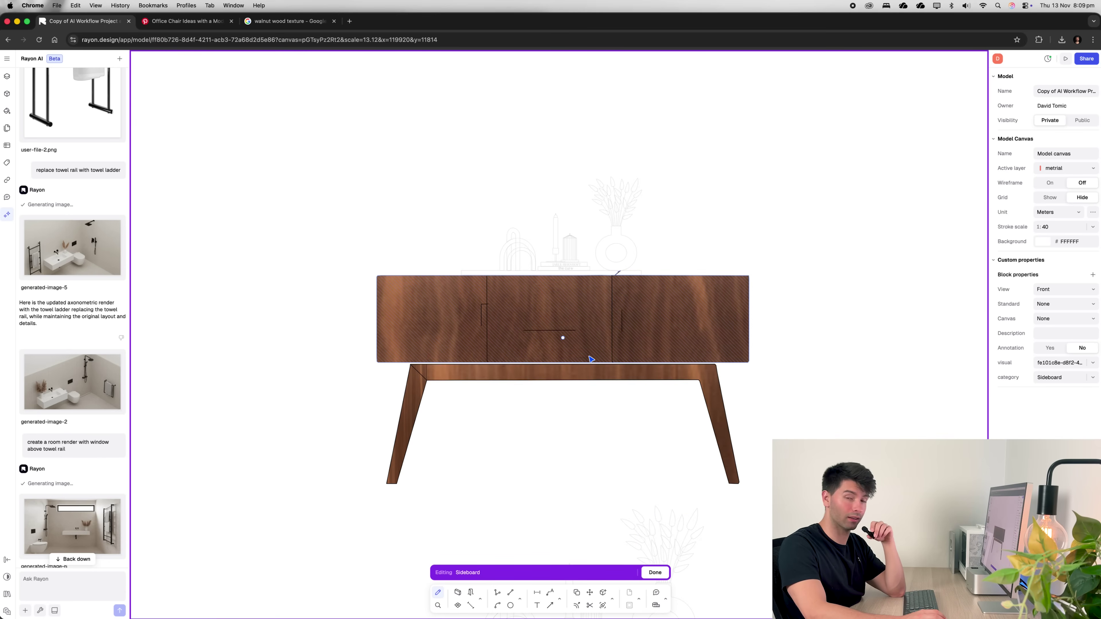
{"action": "scroll", "coordinate": [693, 427], "scroll_direction": "down", "scroll_amount": 2}
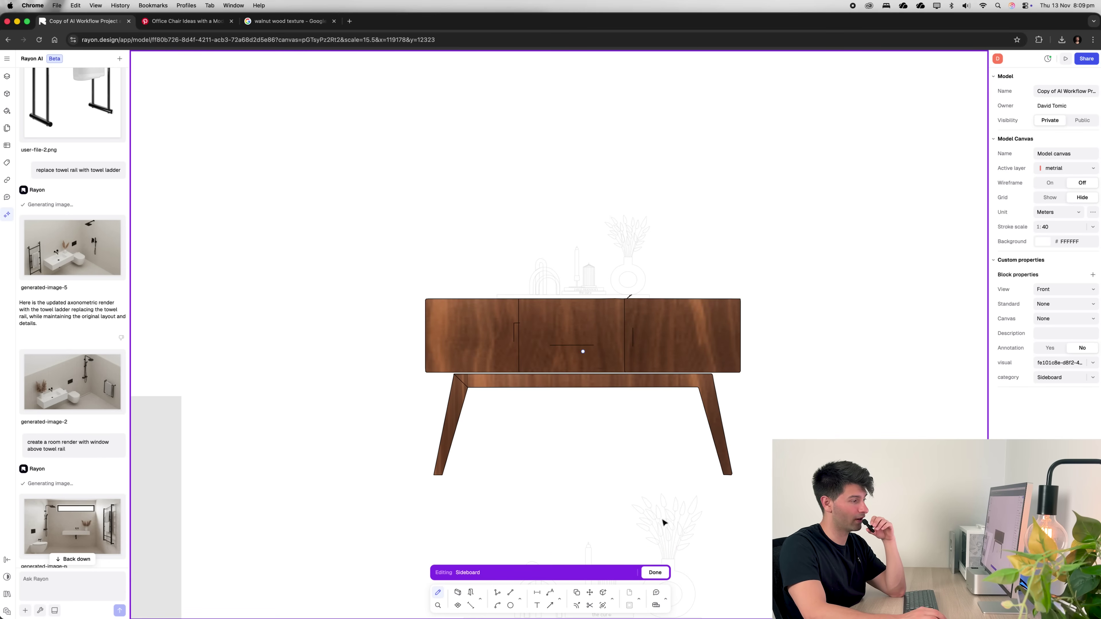
- Examine the kitchen axonometric and its "Wood Veneer" annotation up close
{"action": "scroll", "coordinate": [718, 524], "scroll_direction": "down", "scroll_amount": 10}
{"action": "scroll", "coordinate": [659, 360], "scroll_direction": "up", "scroll_amount": 8}
{"action": "scroll", "coordinate": [563, 330], "scroll_direction": "down", "scroll_amount": 2}
{"action": "middle_click_drag", "start_coordinate": [595, 347], "coordinate": [575, 347]}
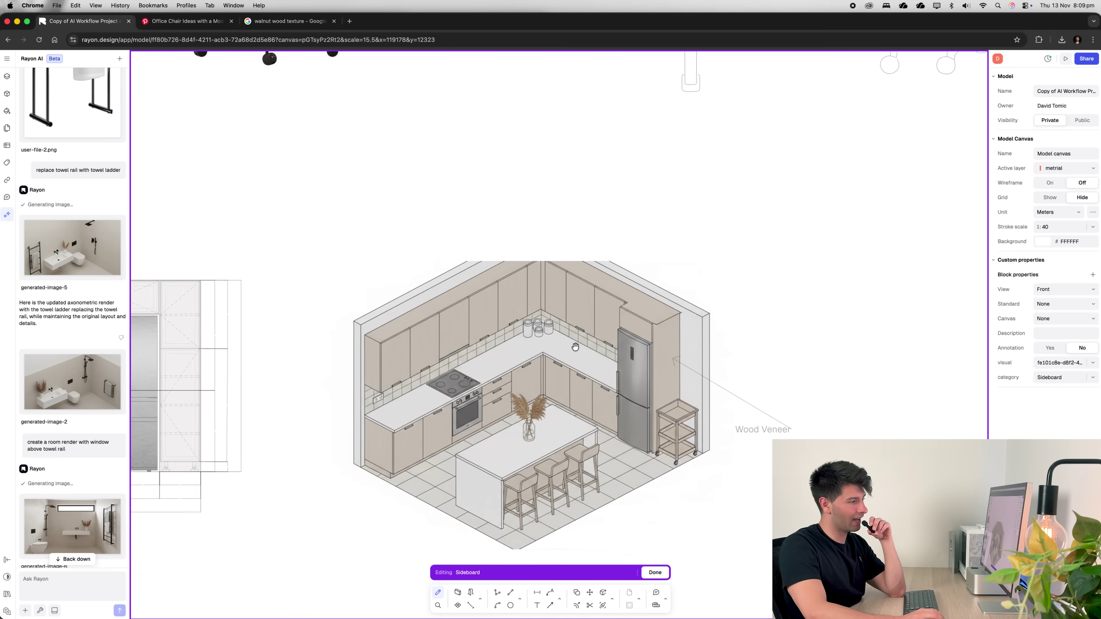
- Leave the sideboard block's editing mode and view the annotated kitchen axonometric
{"action": "scroll", "coordinate": [575, 346], "scroll_direction": "down", "scroll_amount": 3}
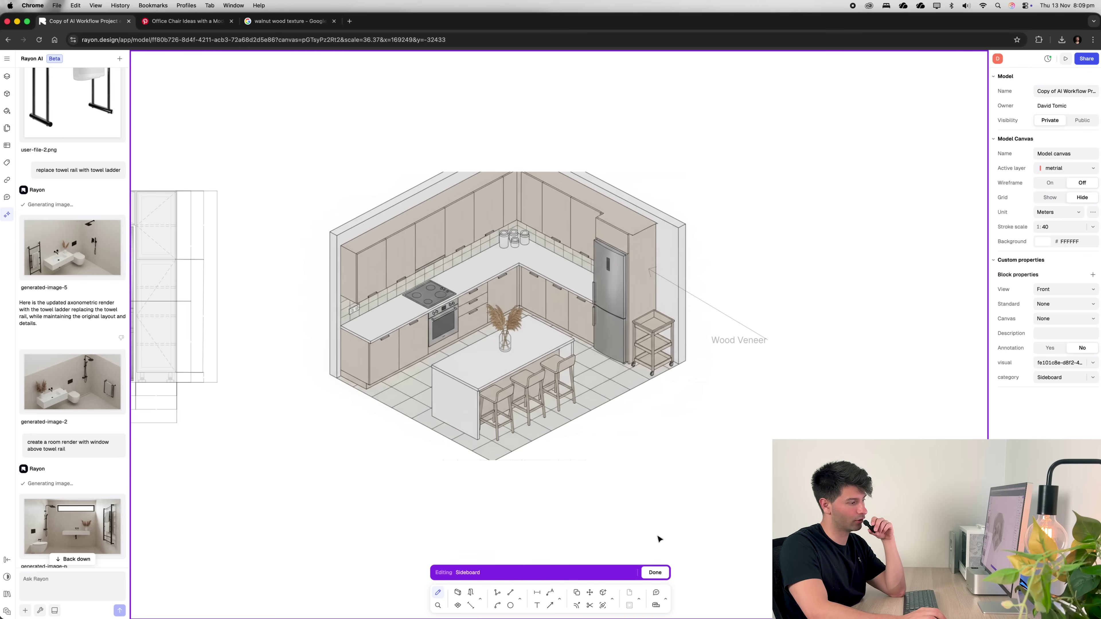
{"action": "key", "text": "Escape"}
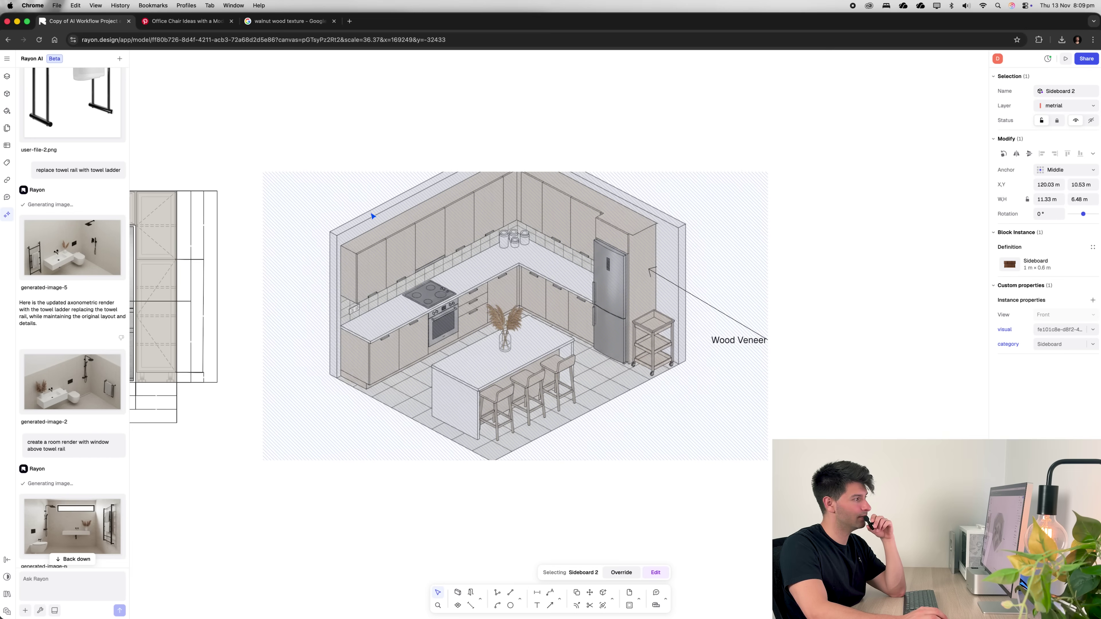
{"action": "scroll", "coordinate": [373, 216], "scroll_direction": "up", "scroll_amount": 2}
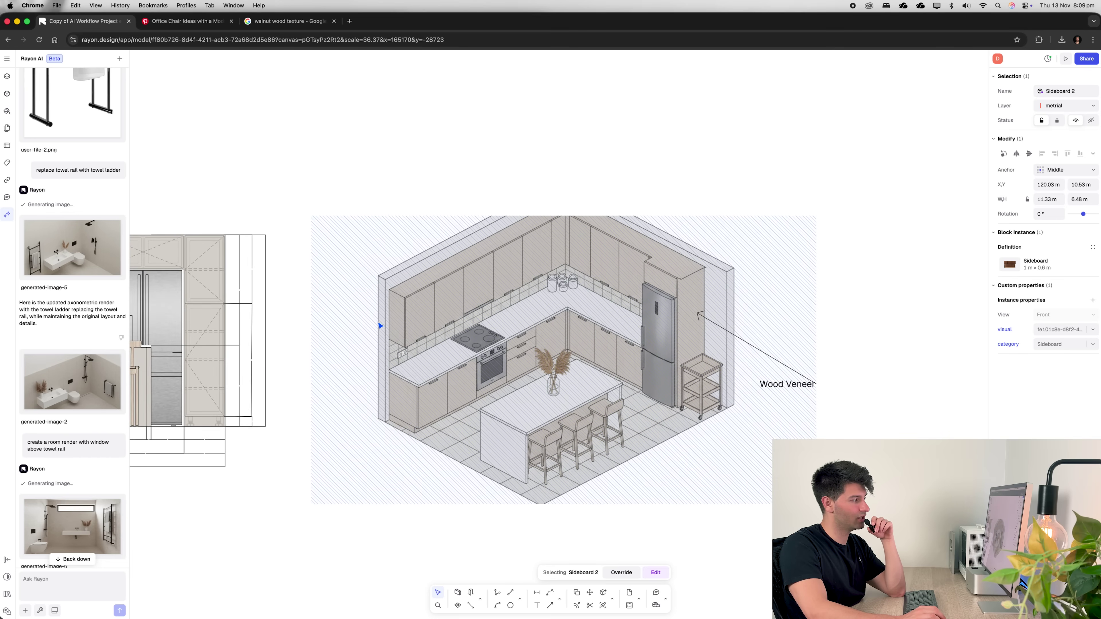
{"action": "scroll", "coordinate": [339, 288], "scroll_direction": "down", "scroll_amount": 3, "text": "ctrl"}
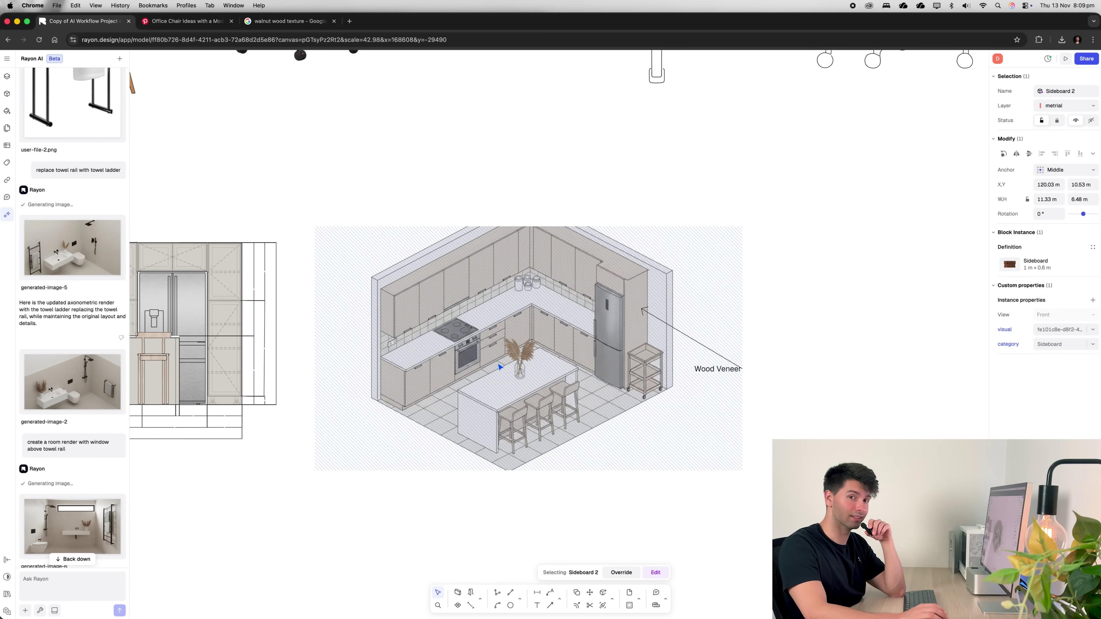
- Move the kitchen axonometric image slightly upward and check its layer options
{"action": "mouse_move", "coordinate": [548, 349]}
{"action": "left_mouse_down"}
{"action": "mouse_move", "coordinate": [599, 325]}
{"action": "mouse_move", "coordinate": [638, 334]}
{"action": "mouse_move", "coordinate": [548, 337]}
{"action": "left_mouse_up"}
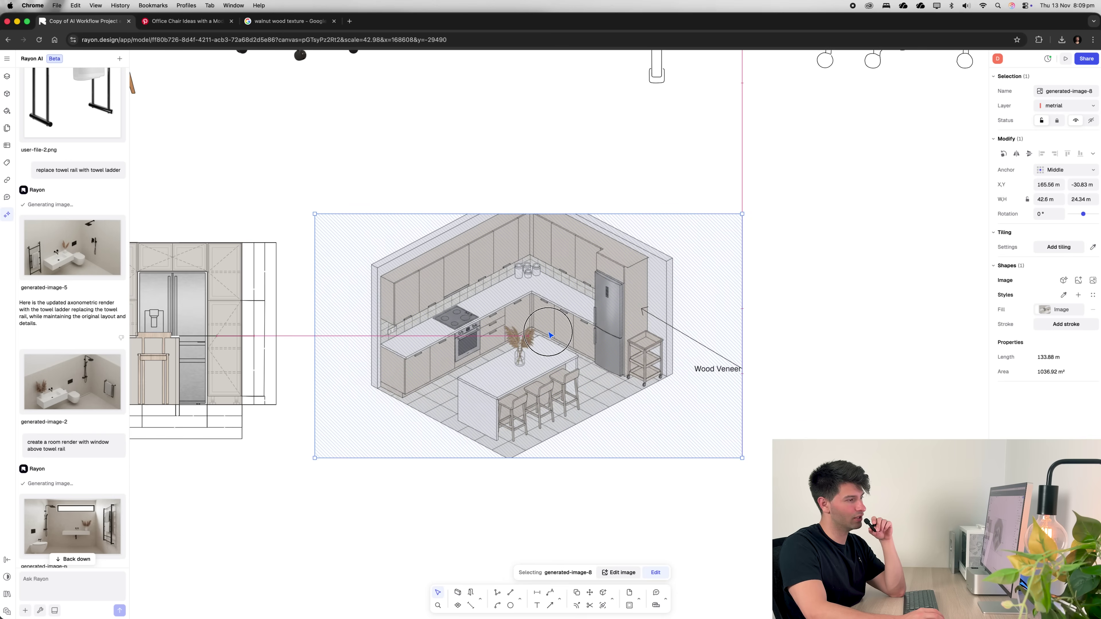
{"action": "left_click", "coordinate": [1073, 107]}
{"action": "left_click", "coordinate": [885, 201]}
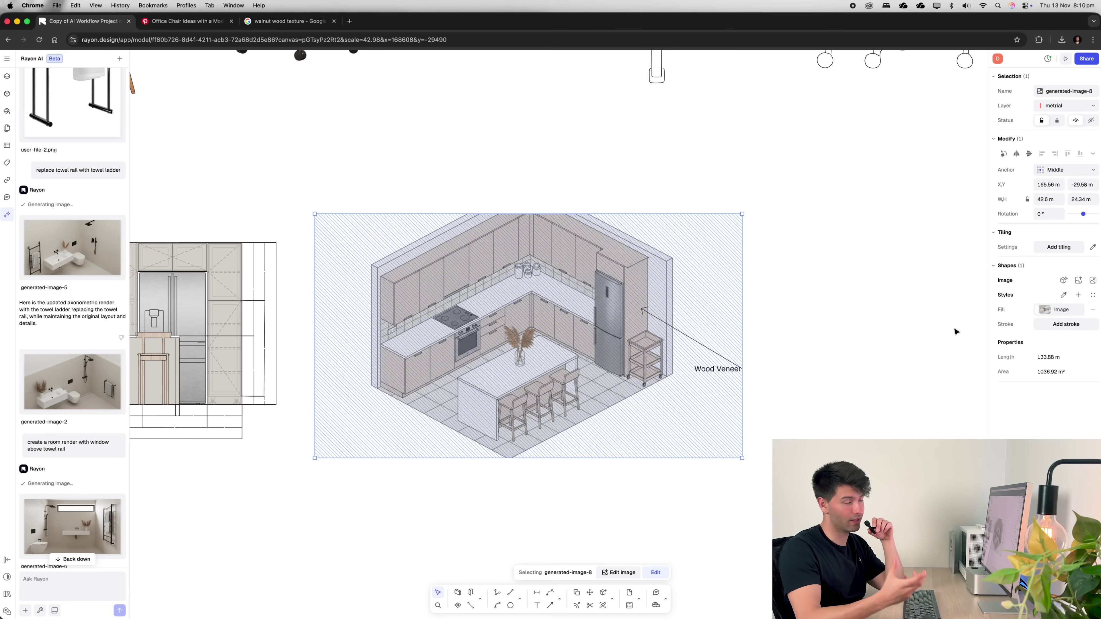
- Select the lighter wood sideboard block below the walnut one and open it for editing
{"action": "scroll", "coordinate": [957, 331], "scroll_direction": "down", "scroll_amount": 3}
{"action": "scroll", "coordinate": [472, 188], "scroll_direction": "up", "scroll_amount": 4}
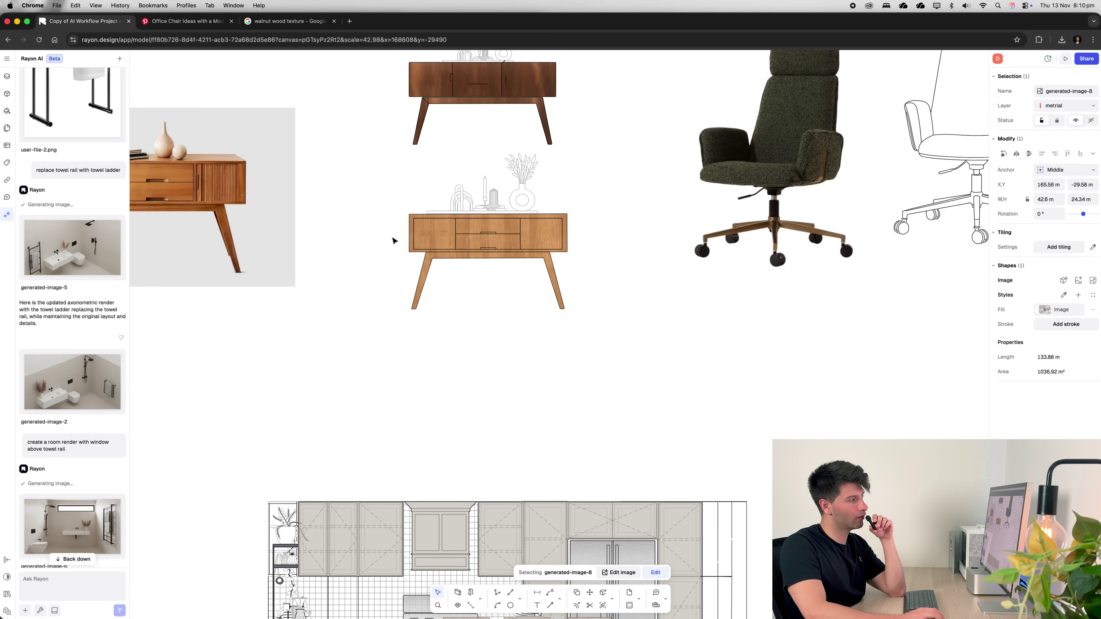
{"action": "left_click", "coordinate": [518, 288]}
{"action": "scroll", "coordinate": [470, 241], "scroll_direction": "up", "scroll_amount": 2, "text": "ctrl"}
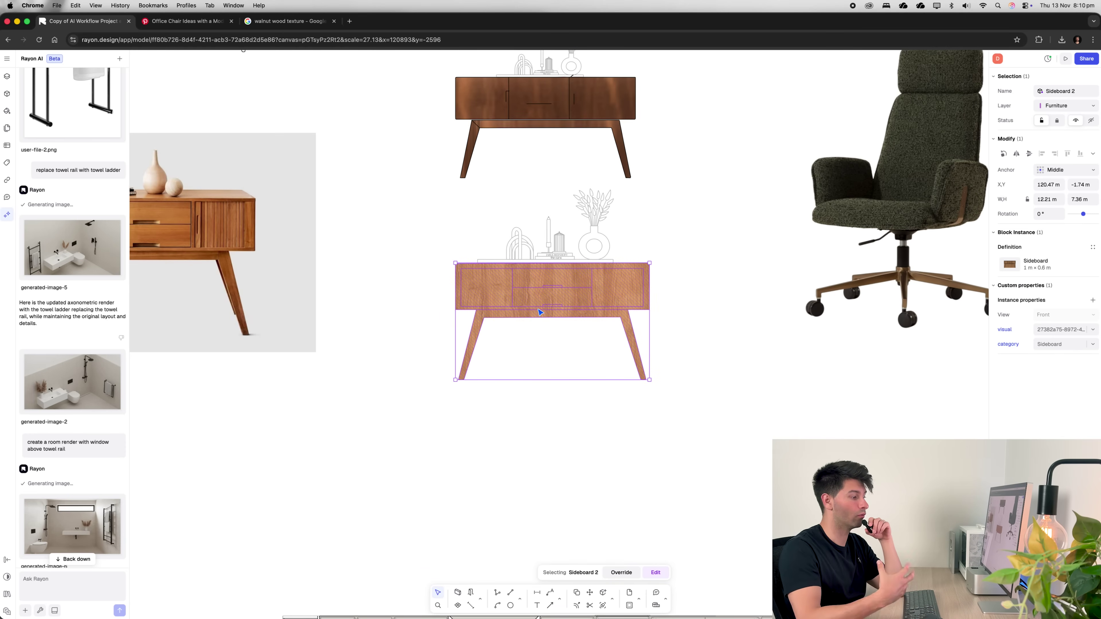
{"action": "left_click", "coordinate": [654, 575]}
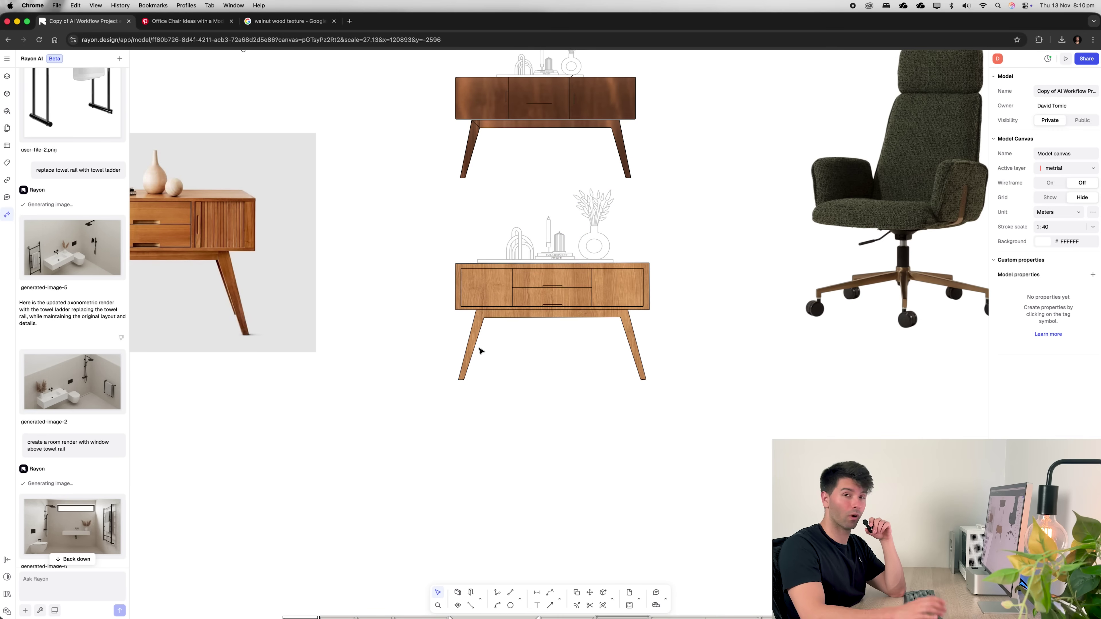